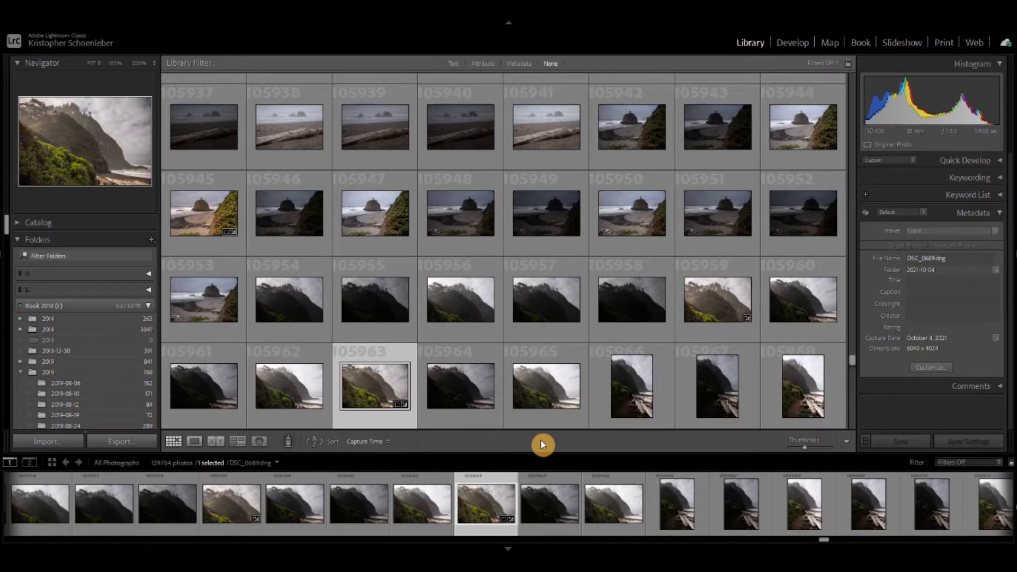
Open the edited coastal cliff photo DSC_0689.dng from the library grid for developing
scroll(537, 215, "down", 5)
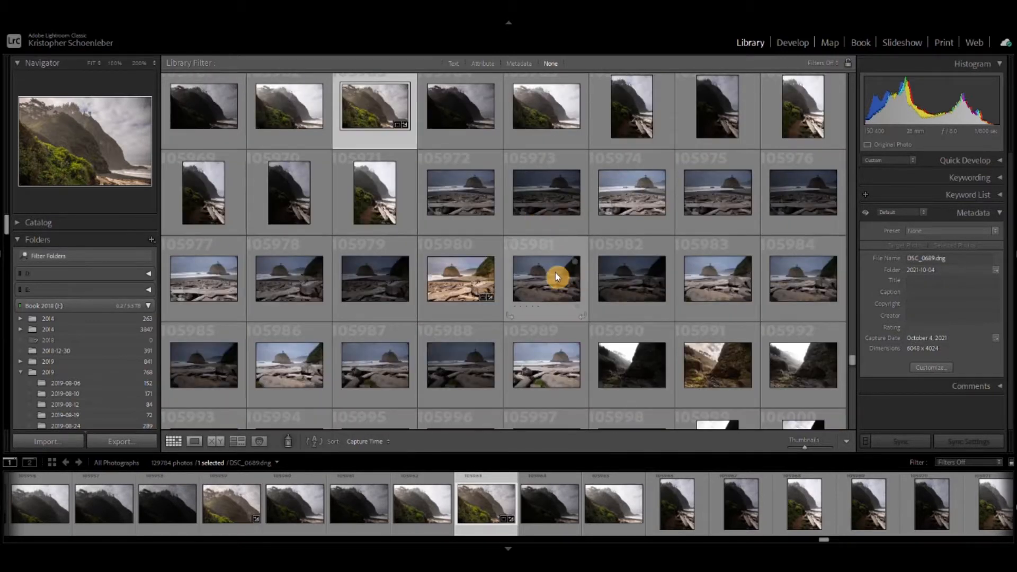
scroll(466, 259, "up", 3)
double_click(375, 247)
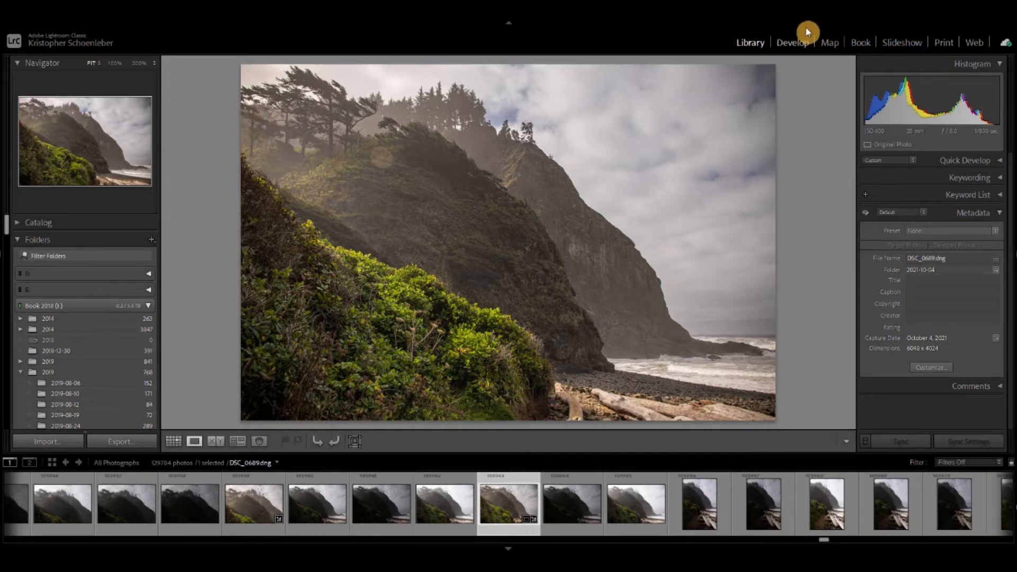
left_click(793, 42)
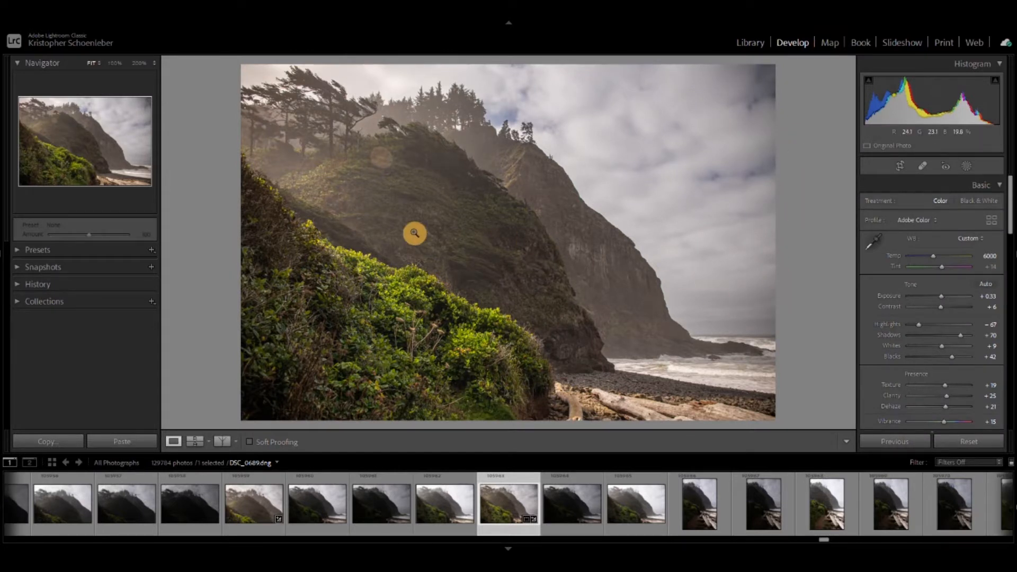
Compare the cliff photo's unedited and edited versions by repeatedly switching between the before and after views
key("backslash")
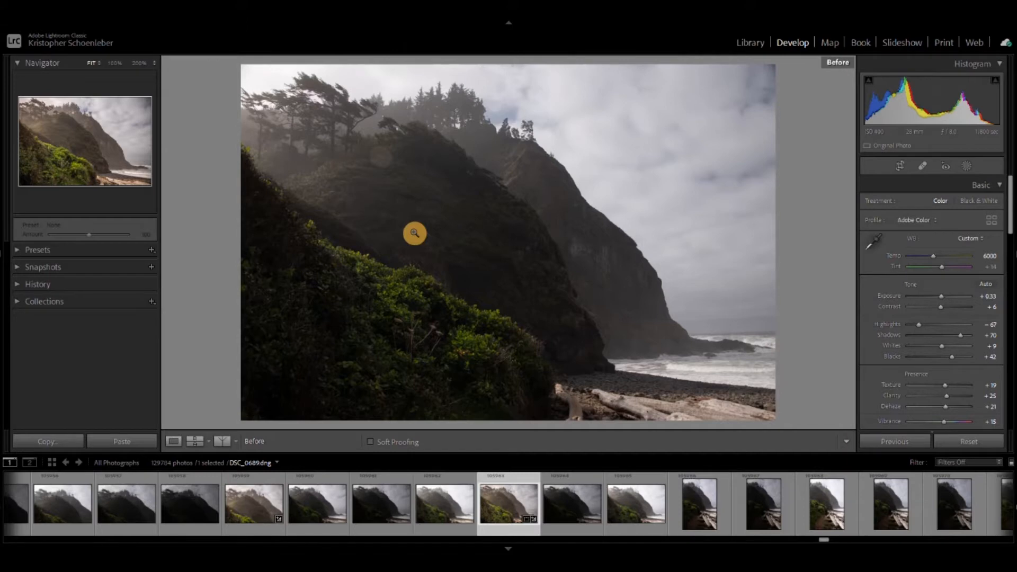
key("backslash")
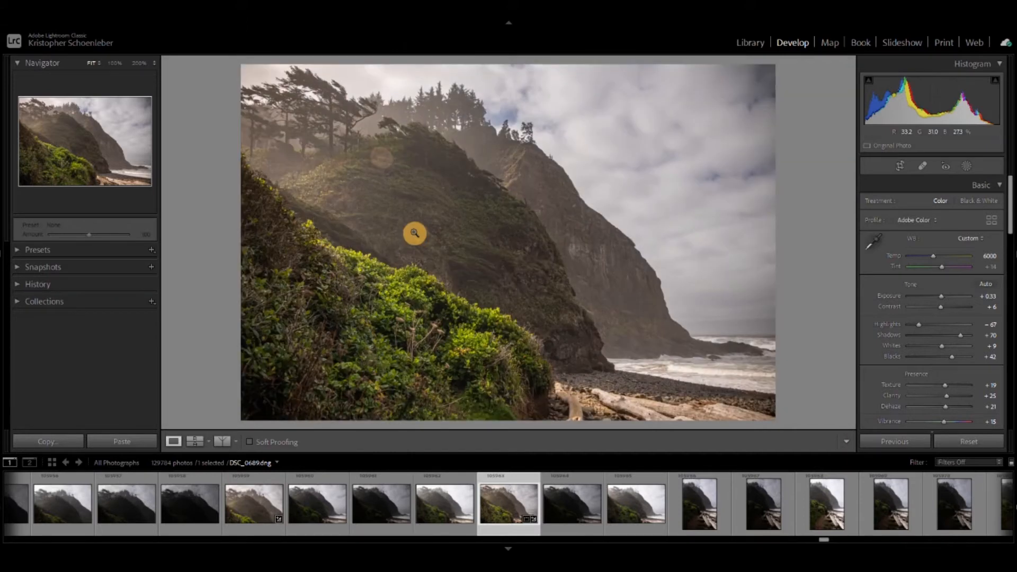
key("backslash")
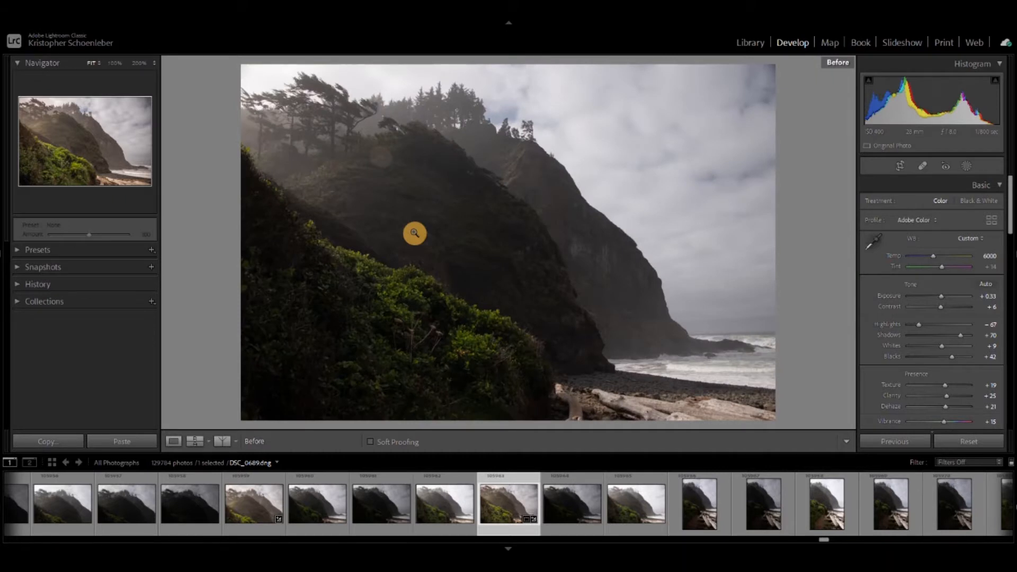
key("backslash")
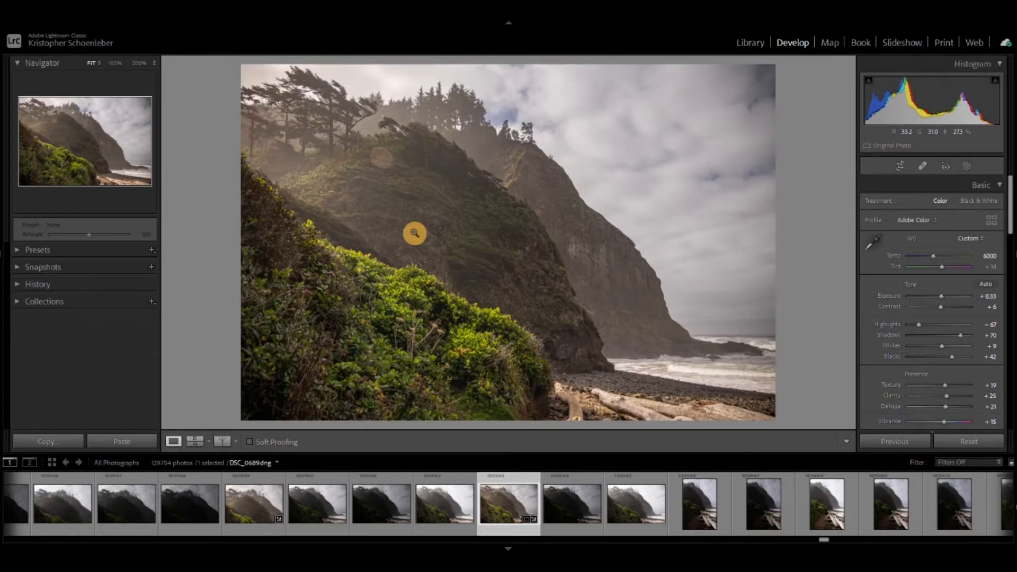
key("backslash")
key("backslash")
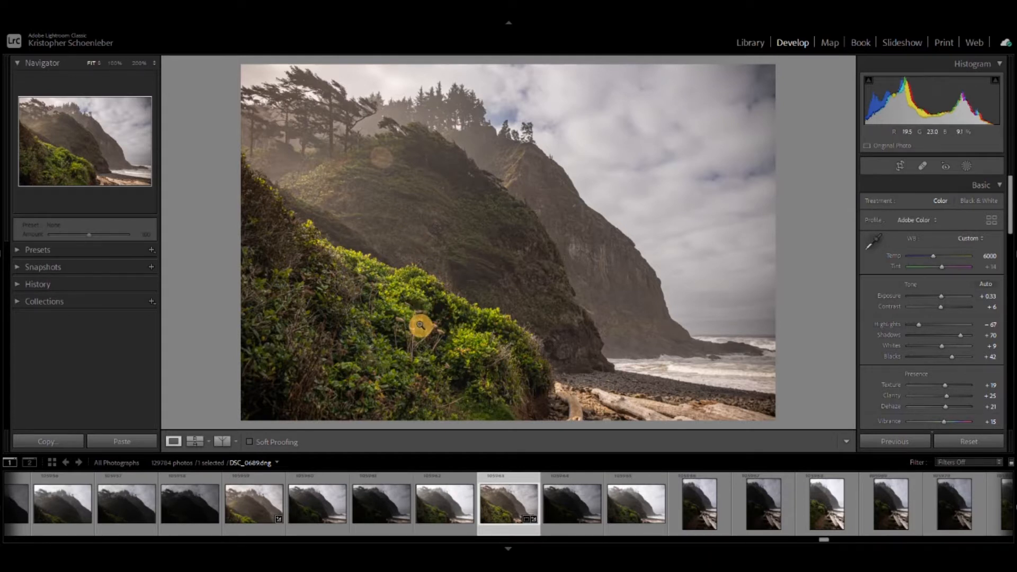
key("backslash")
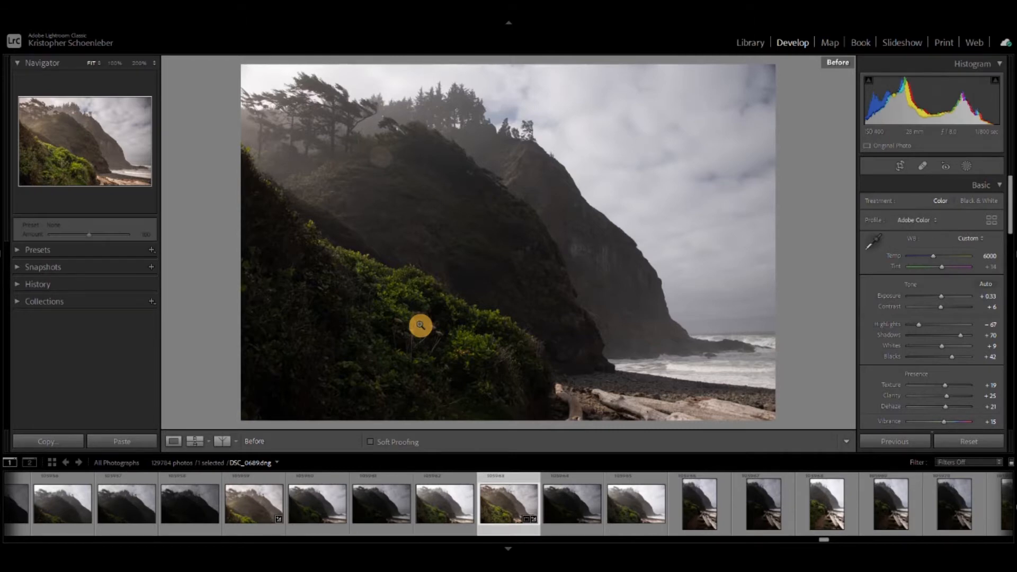
key("backslash")
key("backslash")
key("backslash")
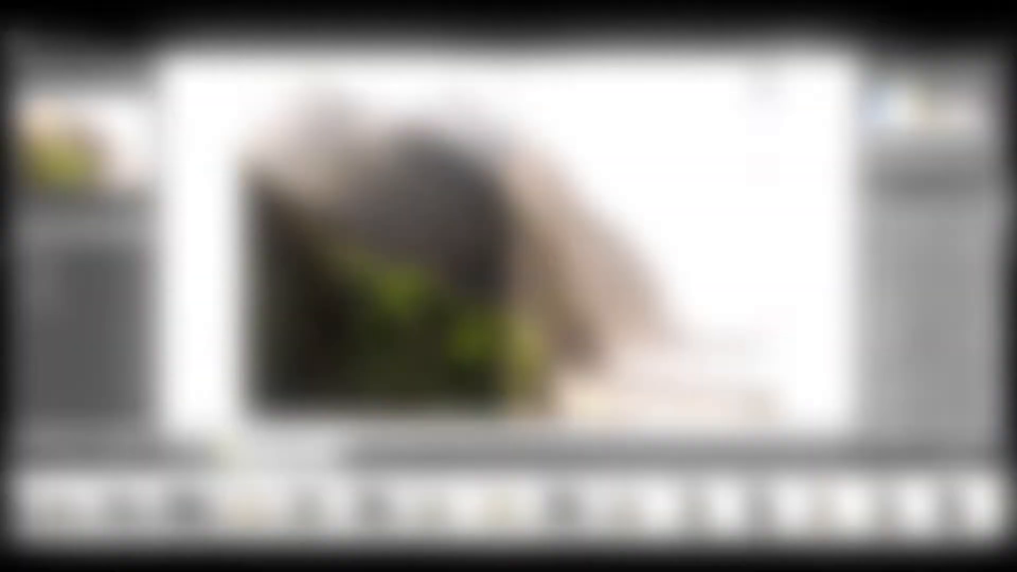
Cycle through the before-and-after layouts to show the whole original and edited photos side by side
left_click(223, 441)
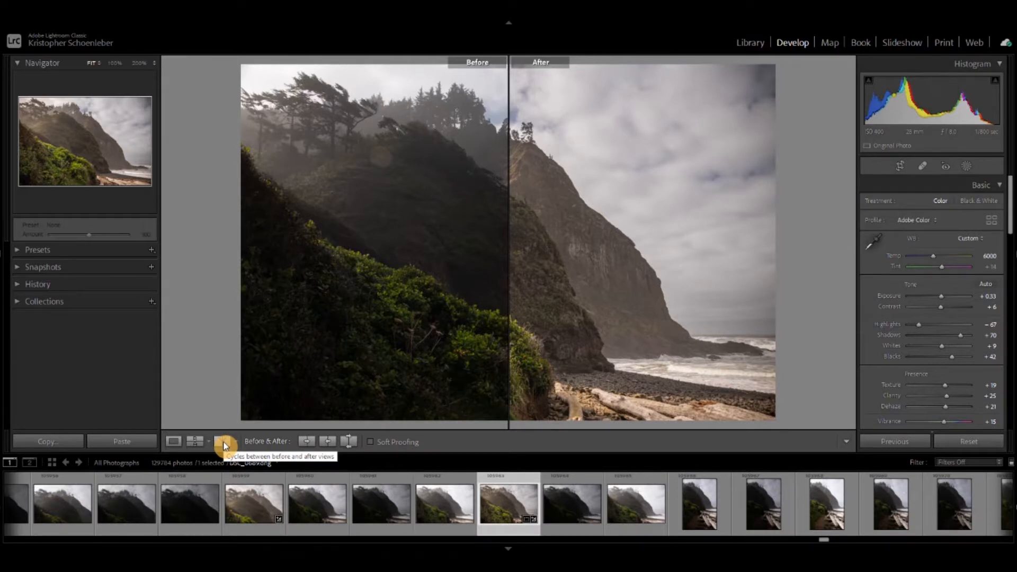
left_click(225, 443)
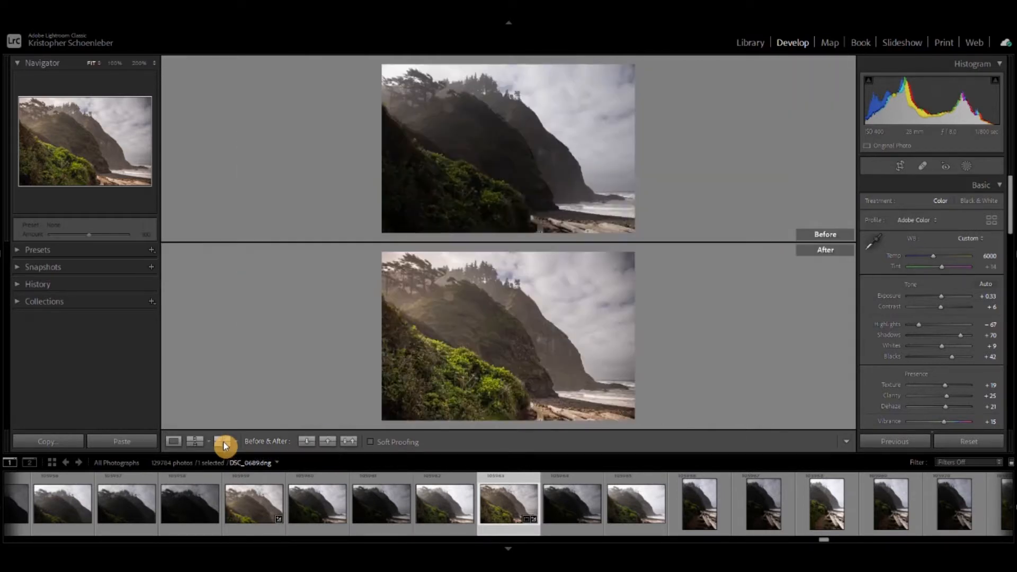
left_click(226, 444)
left_click(225, 444)
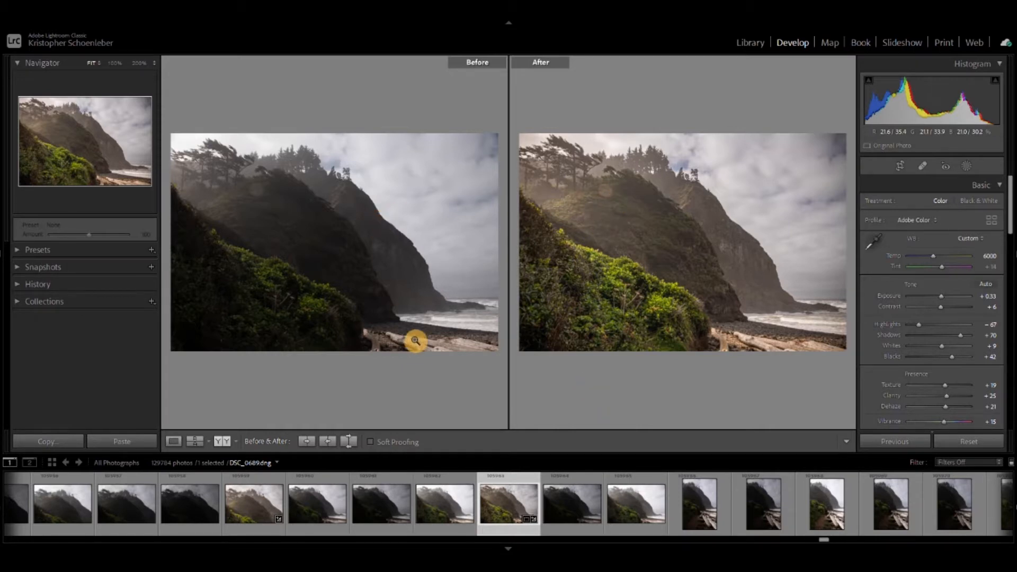
Inspect the hillside and trees at 200% in the side-by-side comparison, and return to the single-photo view
left_click(340, 245)
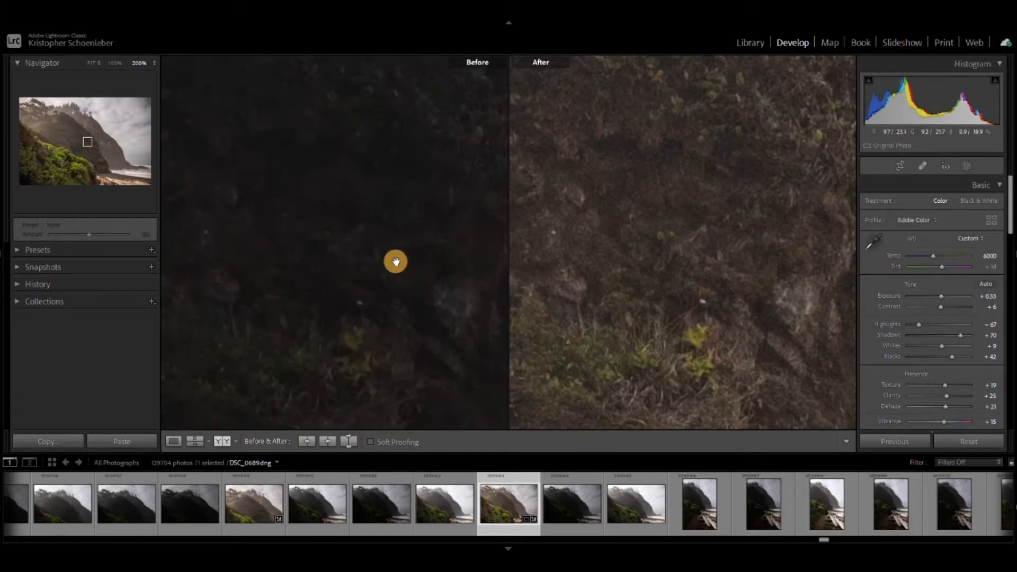
left_click_drag(476, 102, 362, 300)
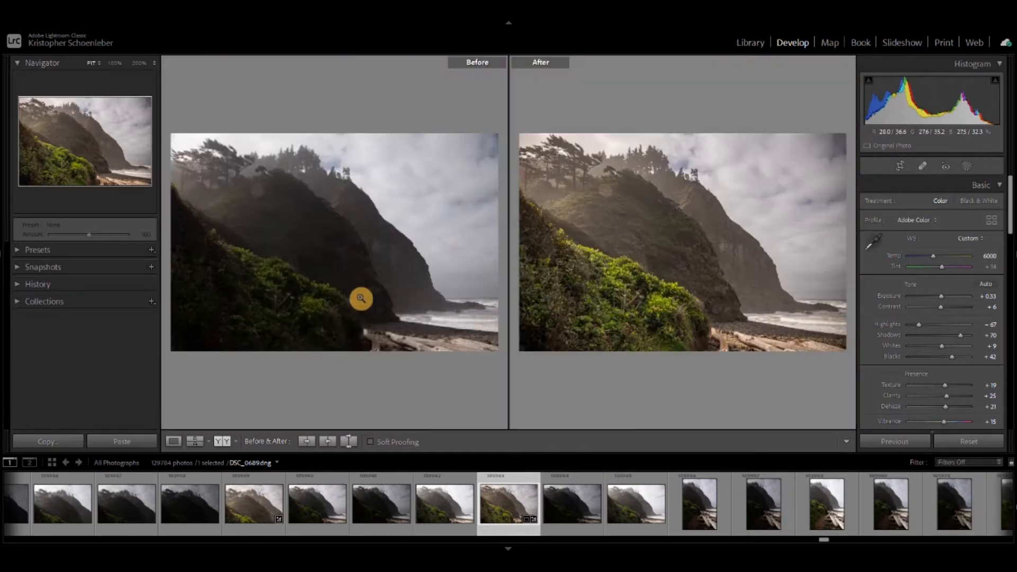
left_click(207, 169)
left_click_drag(346, 218, 365, 211)
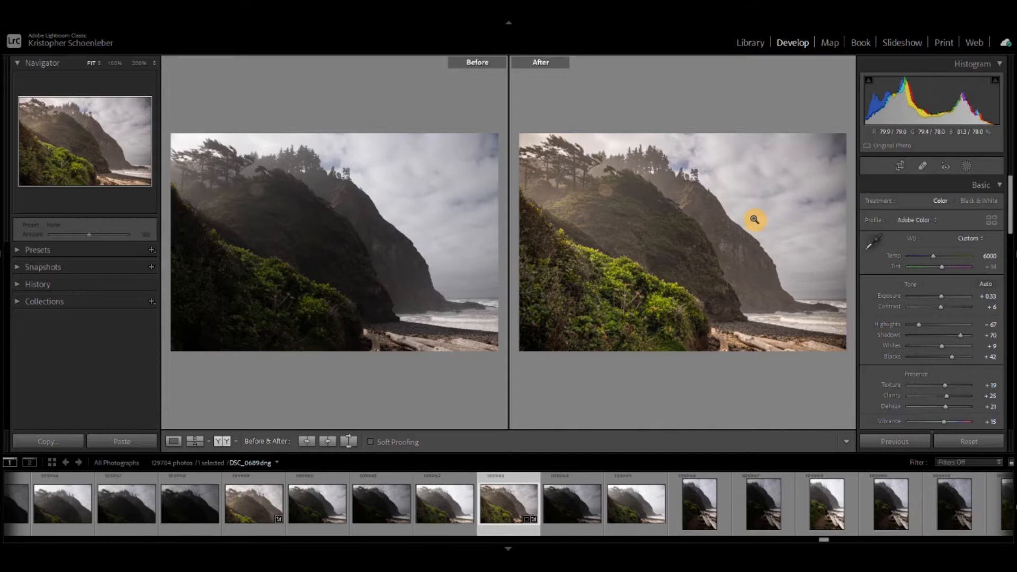
key("y")
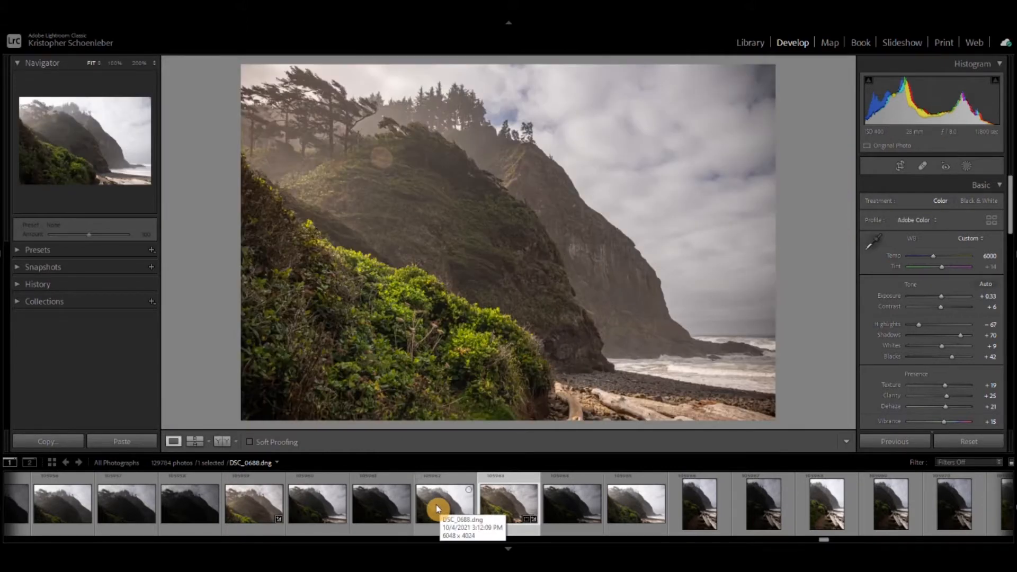
Select the unedited photo DSC_0688.dng and enable both chromatic aberration removal and lens profile corrections
left_click(504, 504)
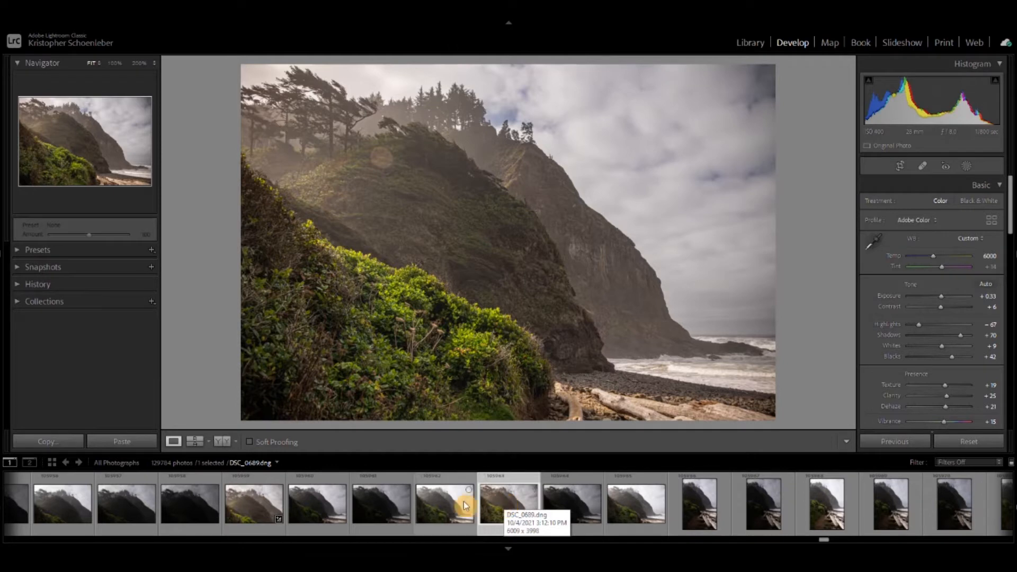
left_click(445, 508)
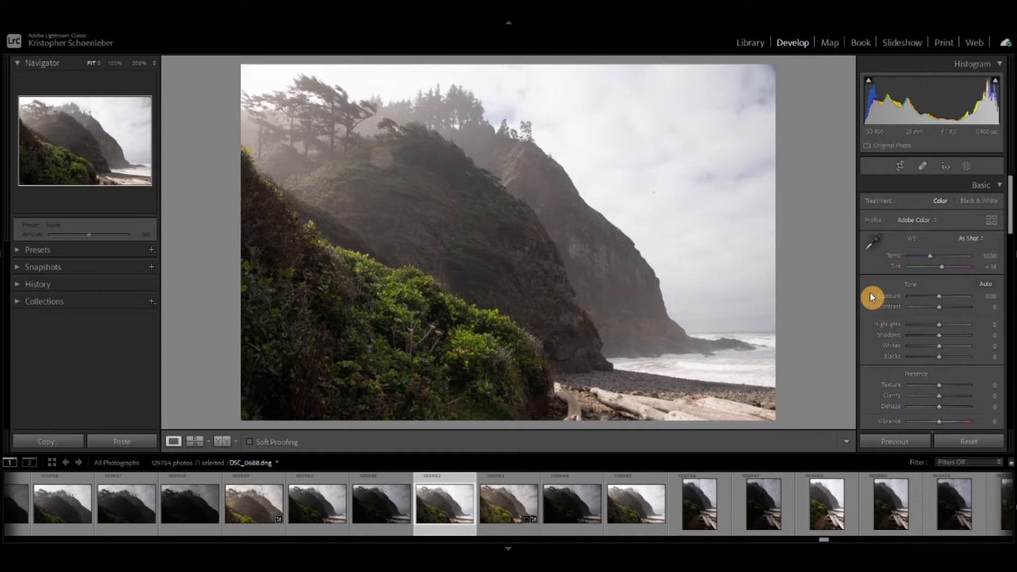
scroll(871, 297, "down", 15)
left_click(867, 205)
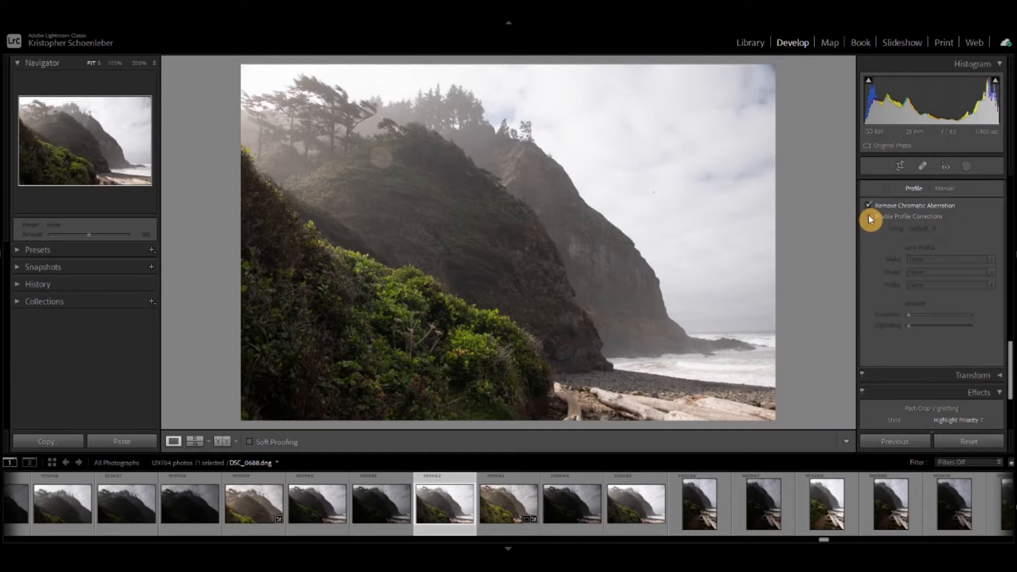
left_click(869, 217)
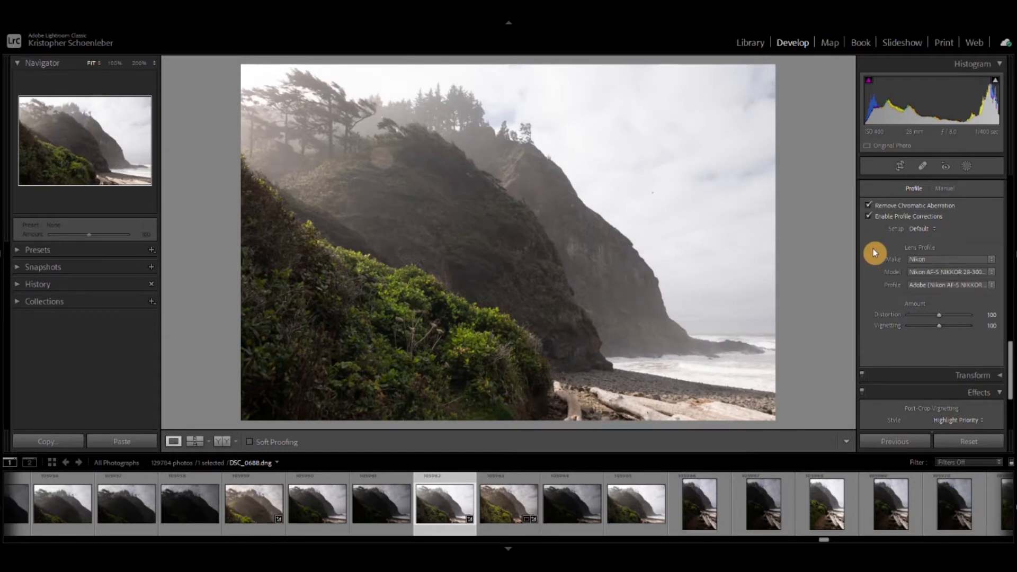
Set the white balance temperature to 6200 and apply automatic tone adjustments
scroll(876, 274, "up", 5)
scroll(875, 273, "up", 3)
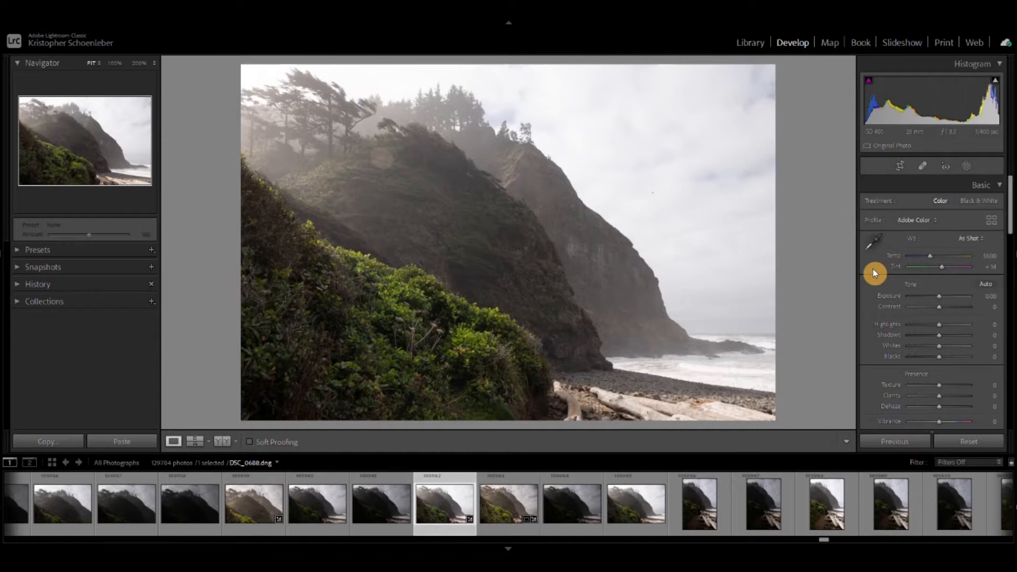
left_click(984, 258)
type("6200")
key("Return")
left_click(984, 286)
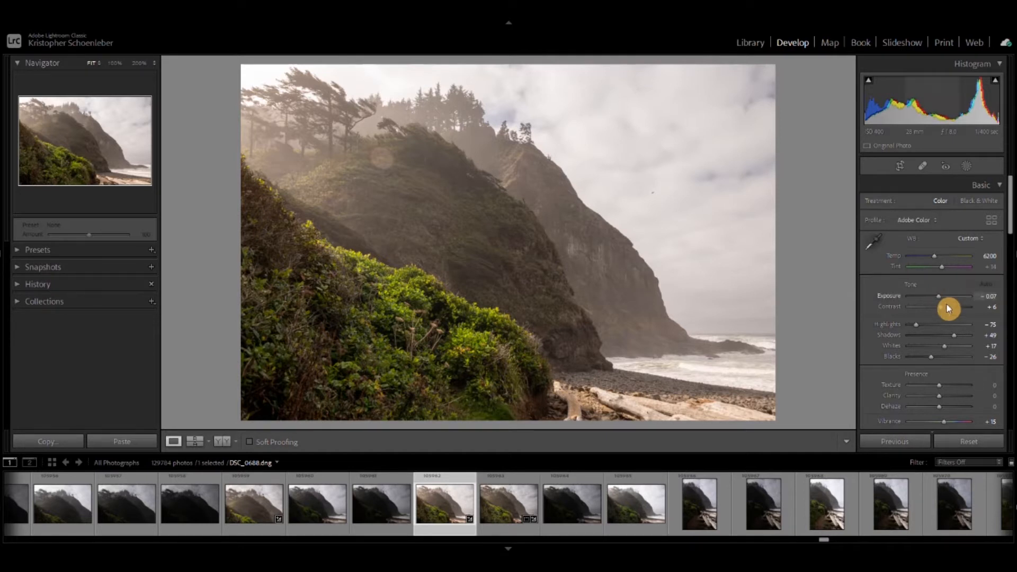
Set Texture to +9, Clarity to +11 and Dehaze to +14
left_click_drag(941, 390, 946, 401)
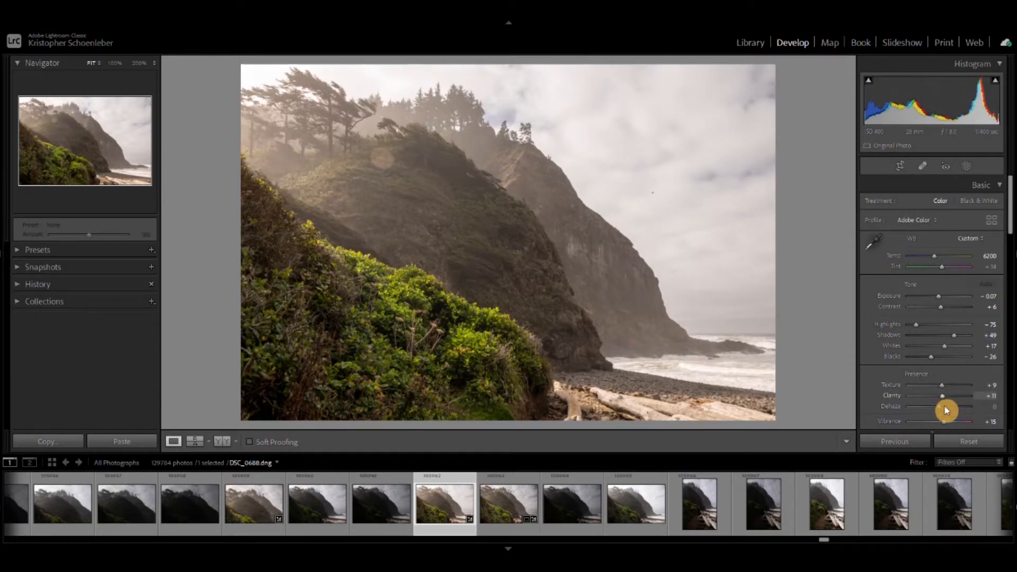
mouse_move(934, 409)
left_mouse_down()
mouse_move(914, 411)
mouse_move(944, 411)
left_mouse_up()
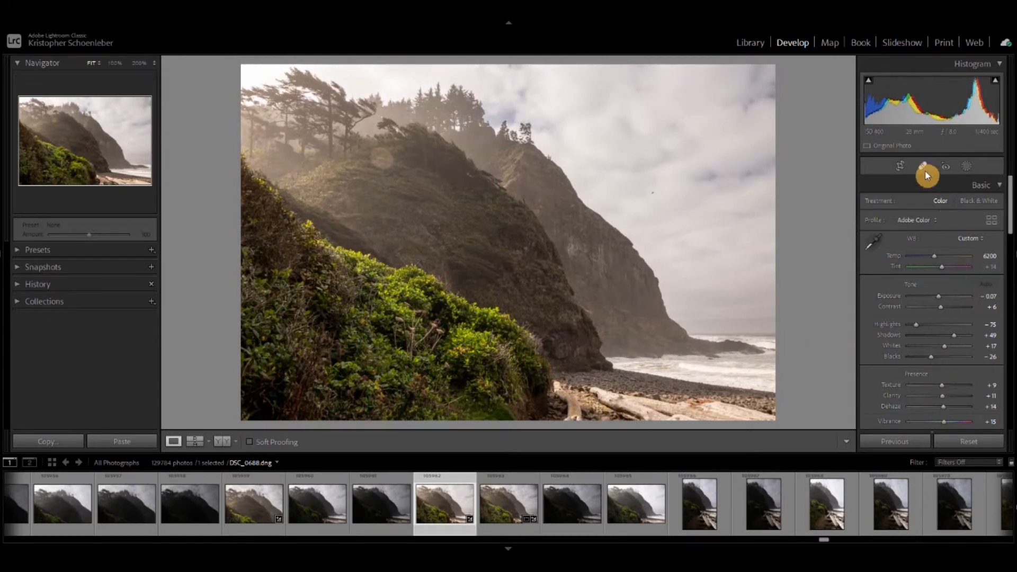
Crop the photo slightly inward from its upper-right corner
left_click(900, 166)
left_click_drag(786, 66, 782, 63)
key("Return")
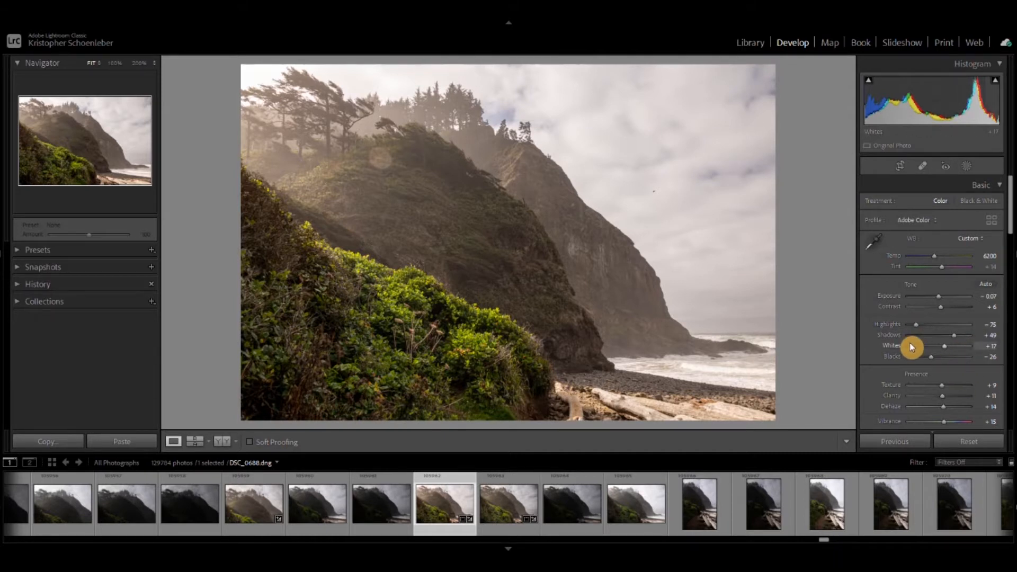
Set Shadows to +60, Whites to +7 and Blacks to -5, and check the shadow clipping
left_click_drag(930, 358, 960, 343)
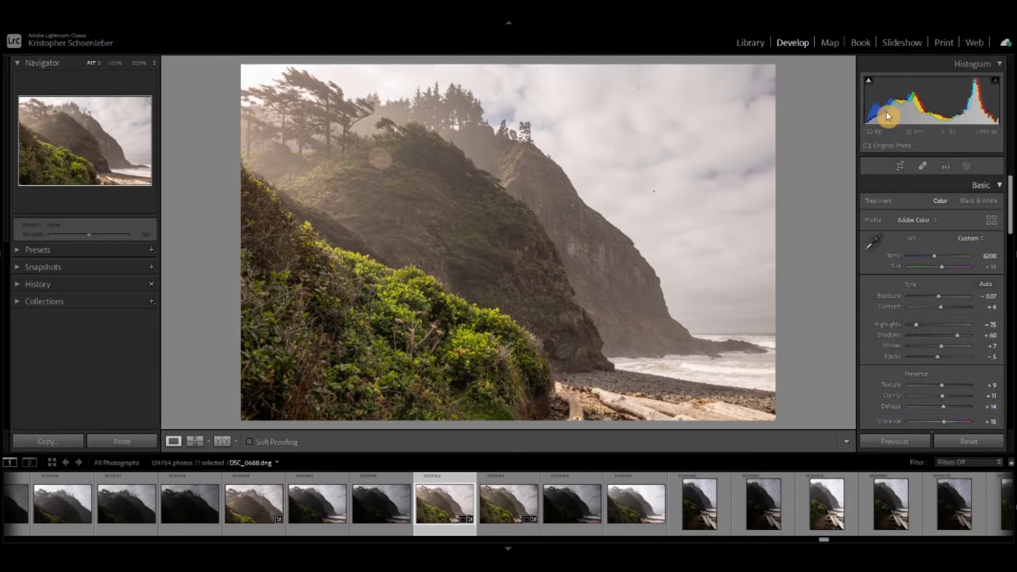
left_click(868, 83)
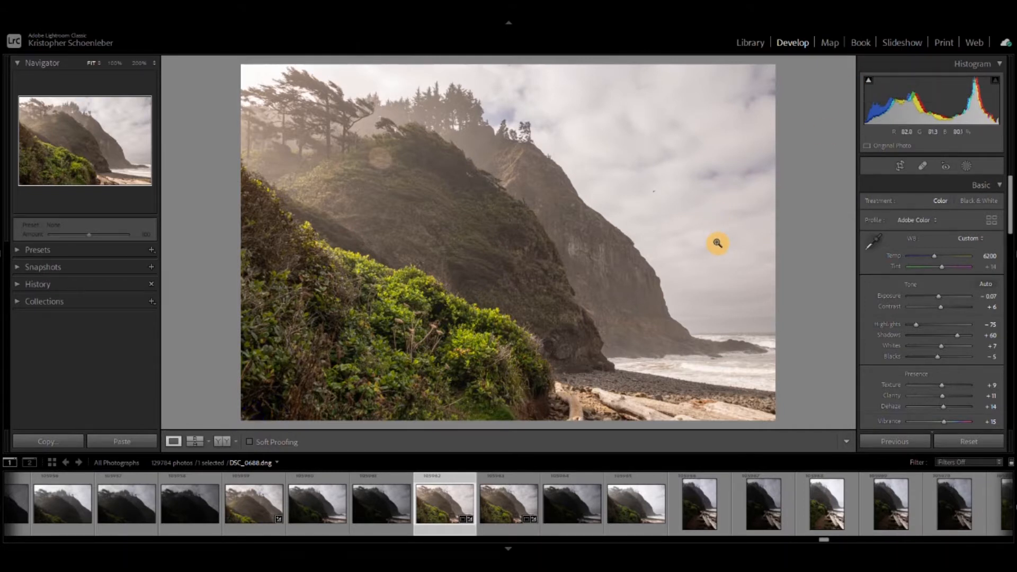
Examine the horizon and the sky above the sea at 200% for dust spots and flaws
left_click(720, 313)
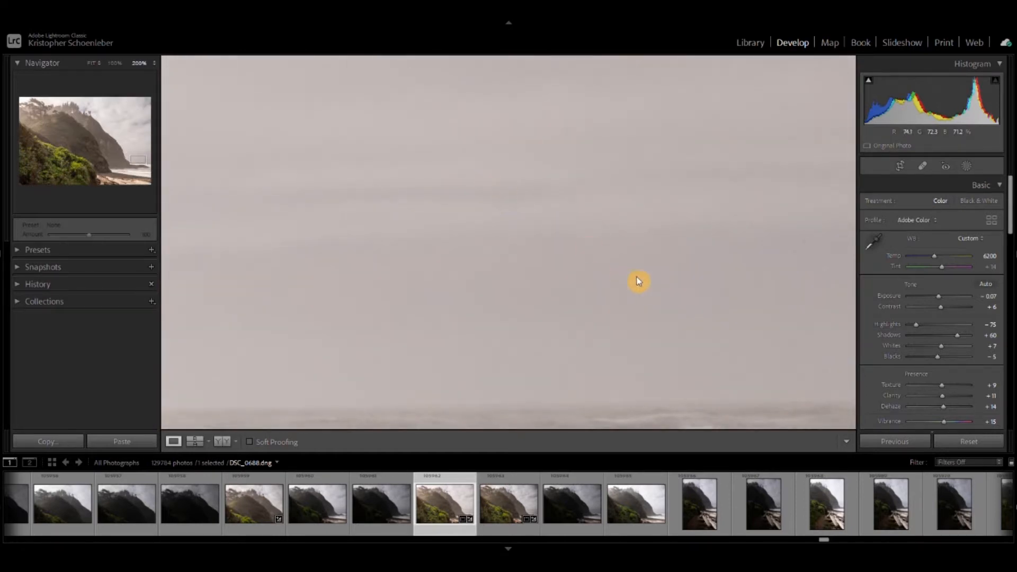
left_click_drag(718, 264, 627, 258)
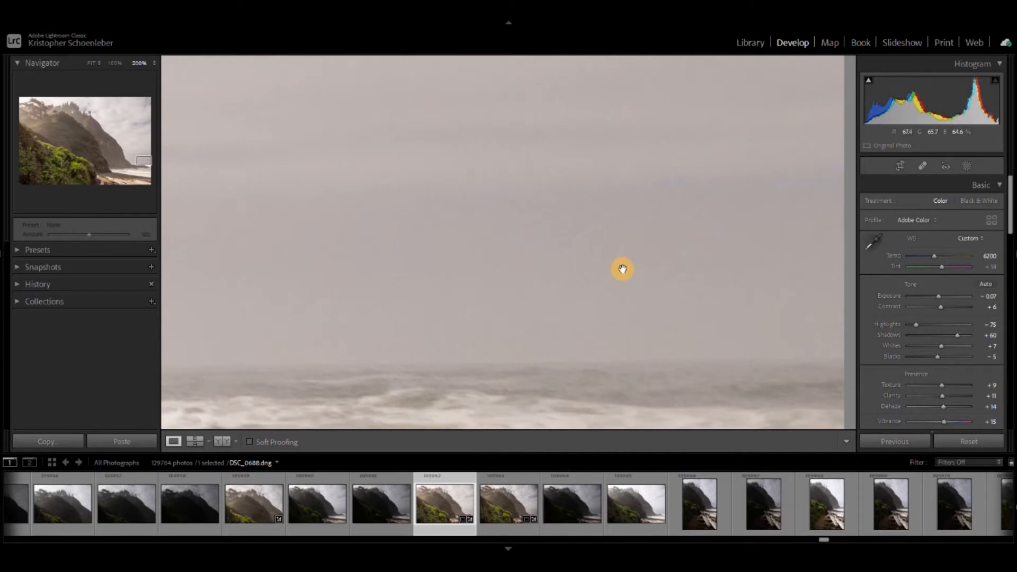
left_click_drag(527, 214, 672, 295)
left_click_drag(670, 181, 507, 234)
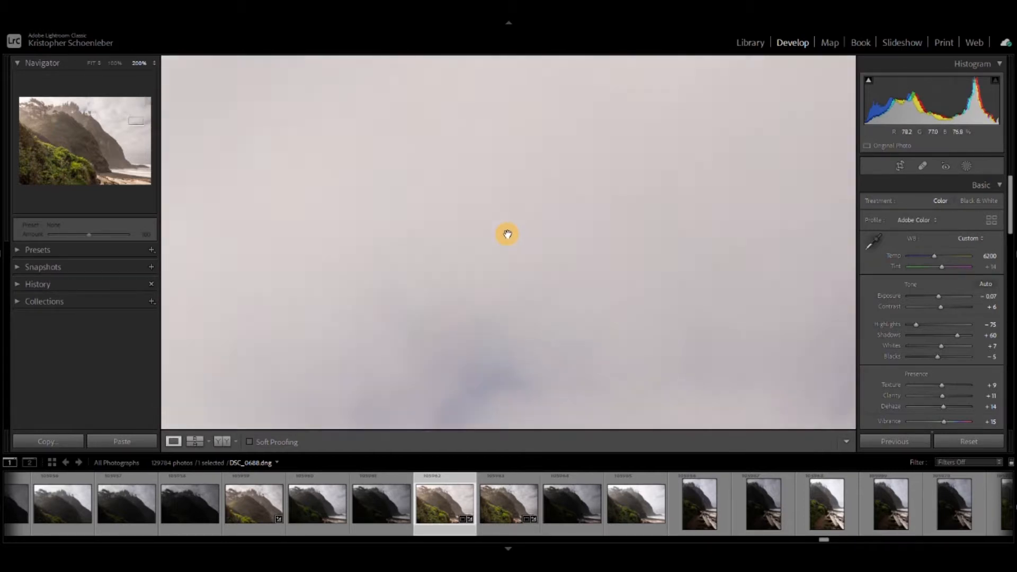
key("Page_Down")
key("Page_Down")
key("Page_Down")
key("Page_Down")
key("Page_Down")
key("Page_Down")
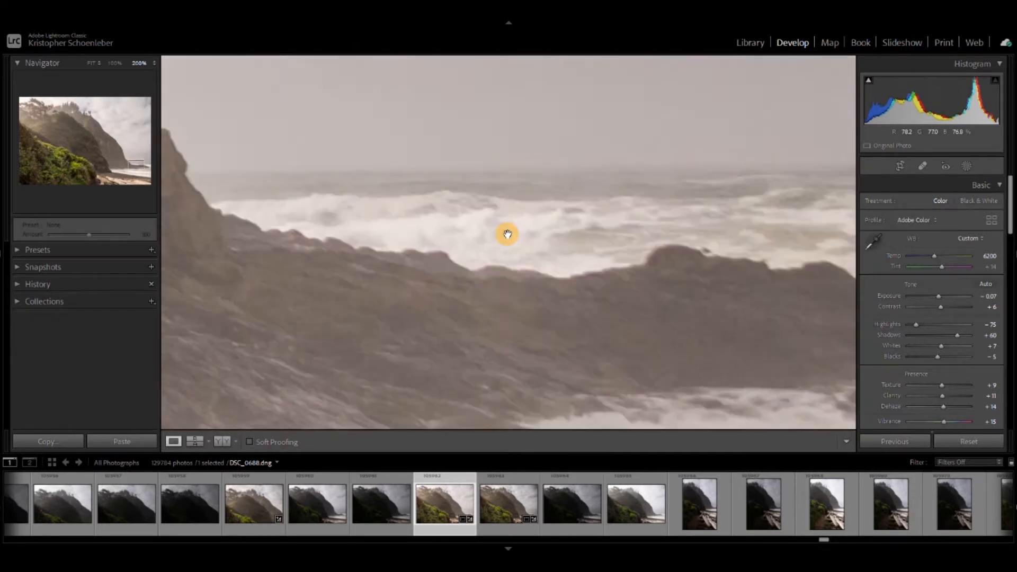
Check the sky from the rocky shoreline up to the photo's top edge at 200% for spots
scroll(507, 234, "down", 2)
scroll(507, 234, "up", 8)
scroll(421, 206, "down", 3)
scroll(419, 188, "left", 4)
left_click_drag(419, 188, 507, 240)
scroll(507, 240, "up", 10)
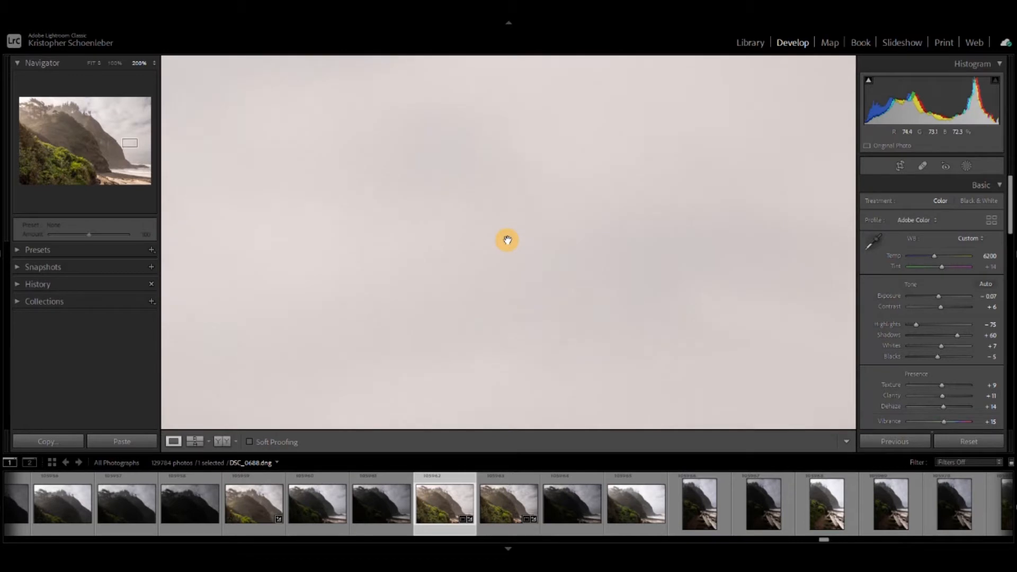
scroll(507, 240, "up", 3)
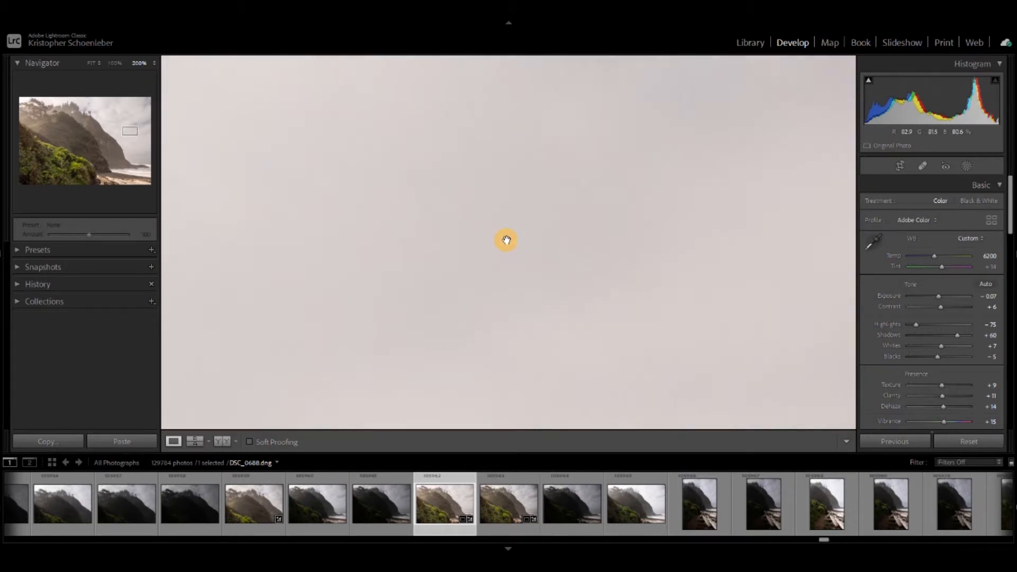
scroll(506, 240, "up", 5)
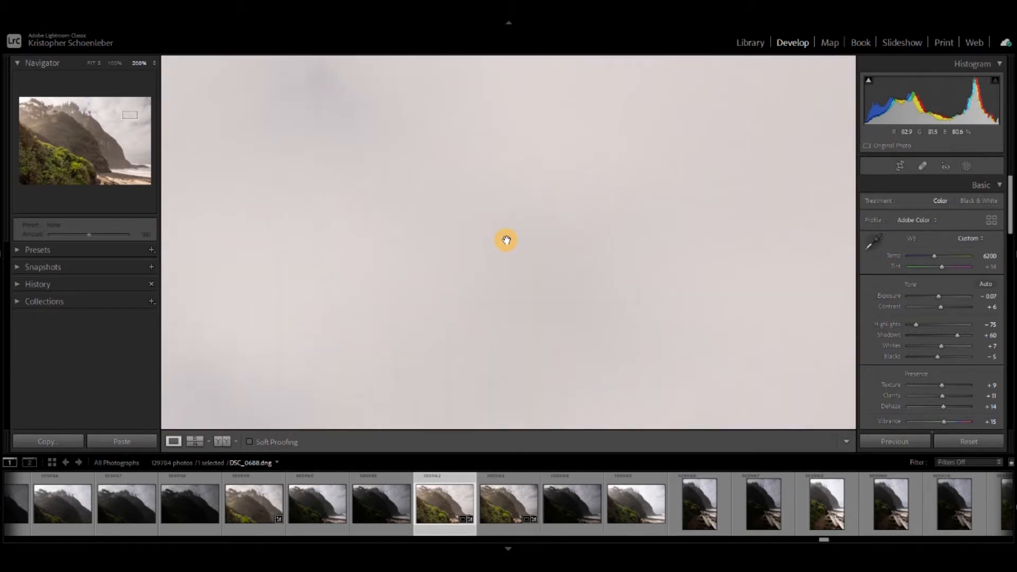
scroll(507, 239, "up", 6)
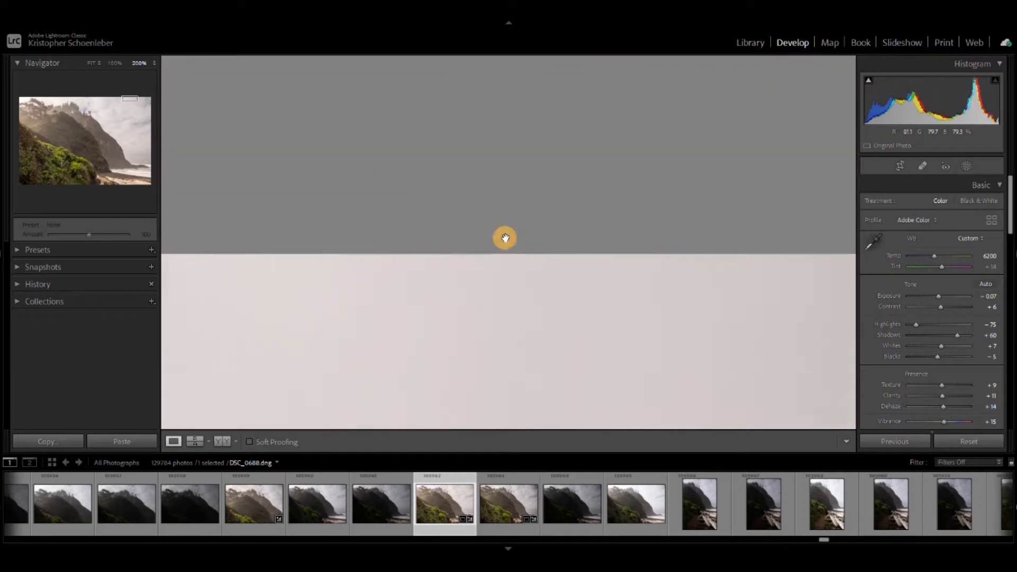
scroll(604, 224, "down", 6)
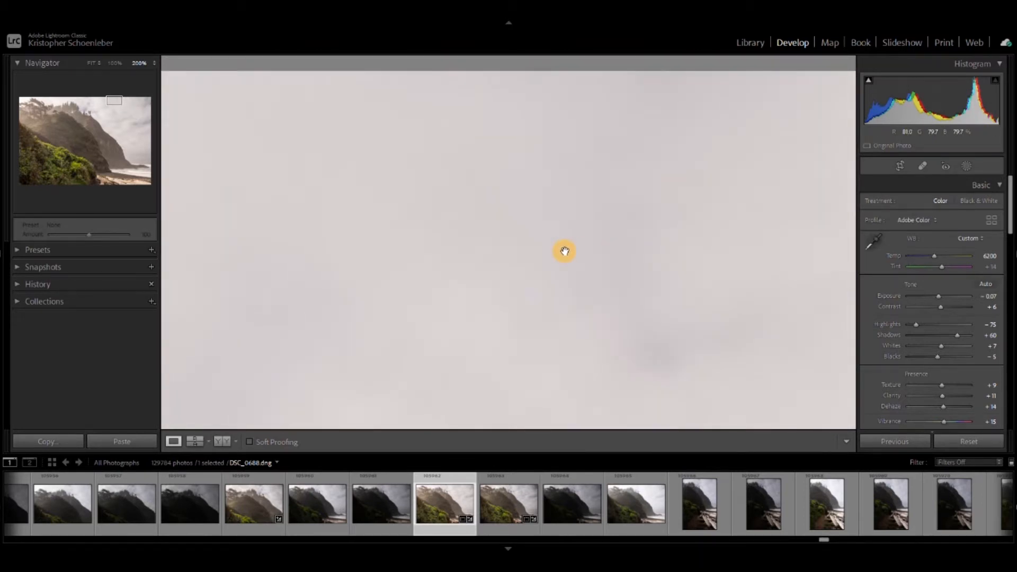
scroll(563, 250, "down", 4)
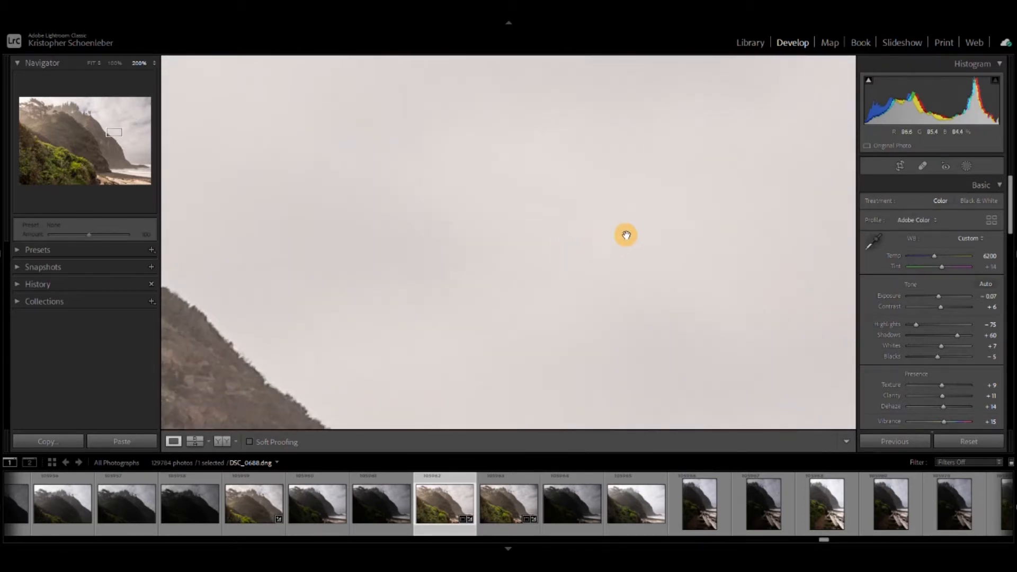
Remove the dark speck in the sky beside the cliff with a Heal spot of size 48 and feather 75
scroll(615, 240, "right", 4)
scroll(424, 330, "up", 2)
scroll(424, 330, "right", 3)
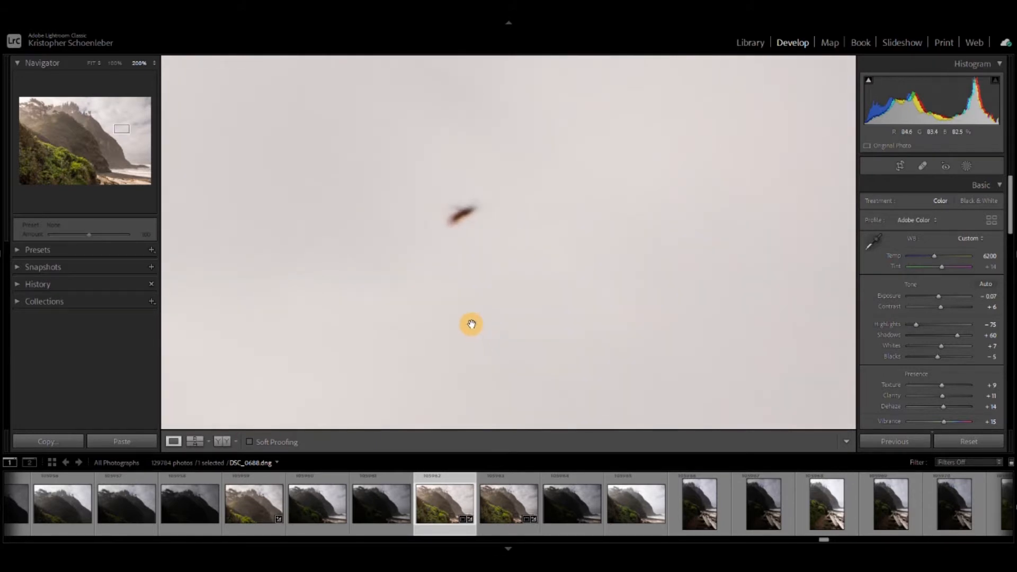
key("q")
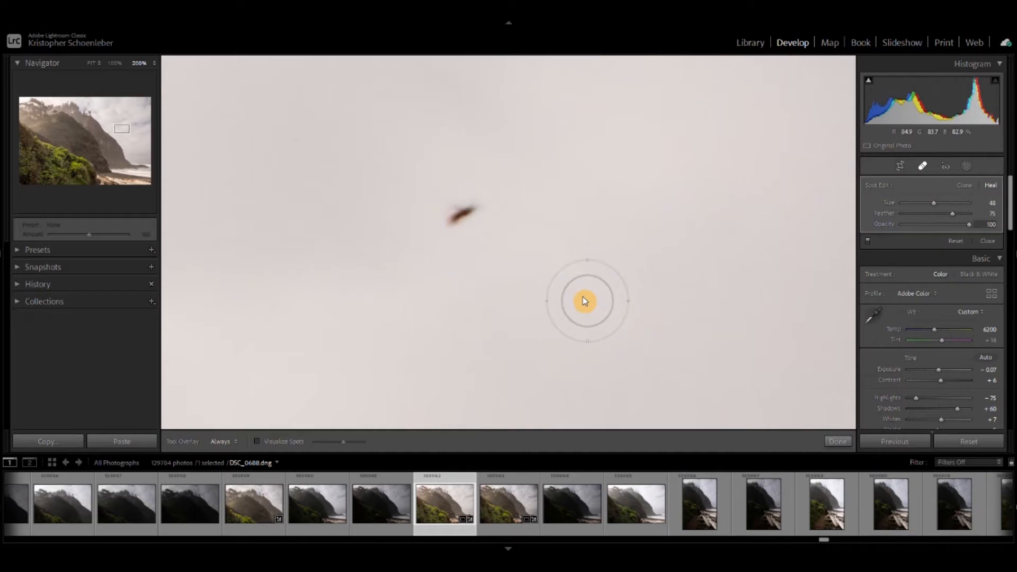
key("q")
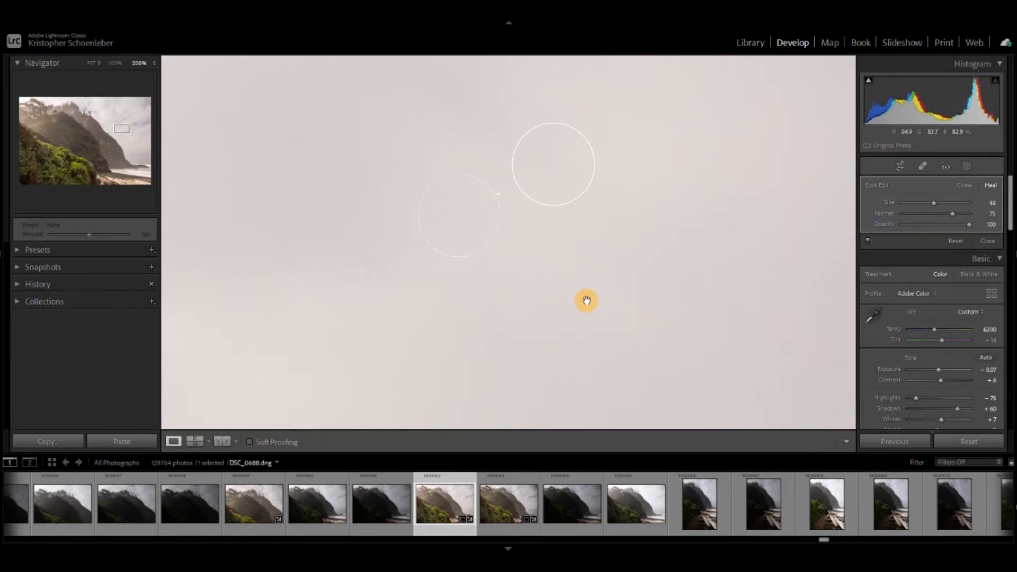
Inspect the remaining sky, treeline and cliff face at 200% for flaws, and return to the full photo view
left_click_drag(349, 229, 728, 243)
left_click_drag(549, 320, 700, 172)
left_click_drag(371, 294, 625, 371)
left_click_drag(508, 106, 564, 292)
left_click_drag(634, 418, 404, 141)
left_click(403, 281)
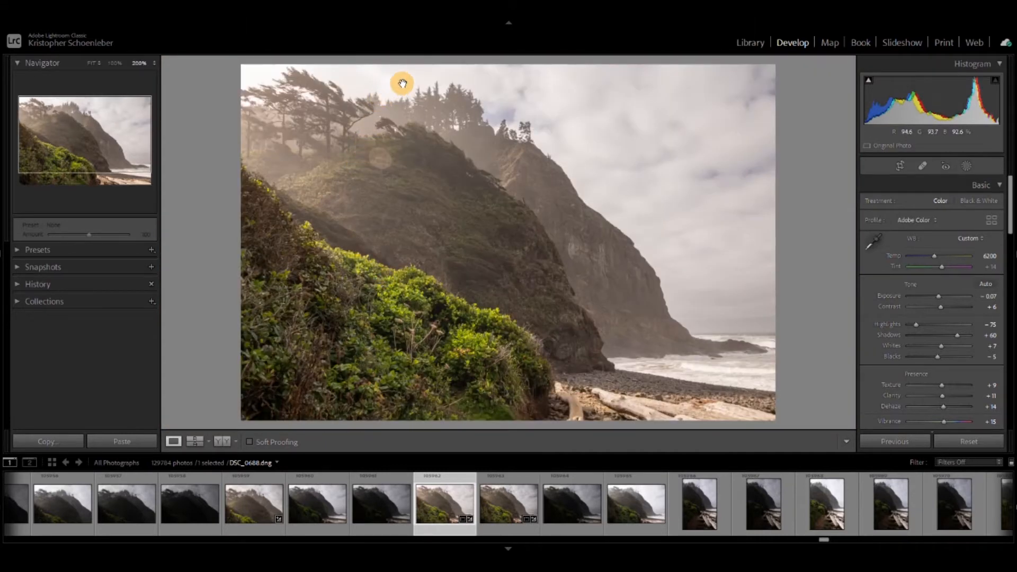
left_click(401, 84)
left_click_drag(375, 184, 570, 259)
left_click(574, 262)
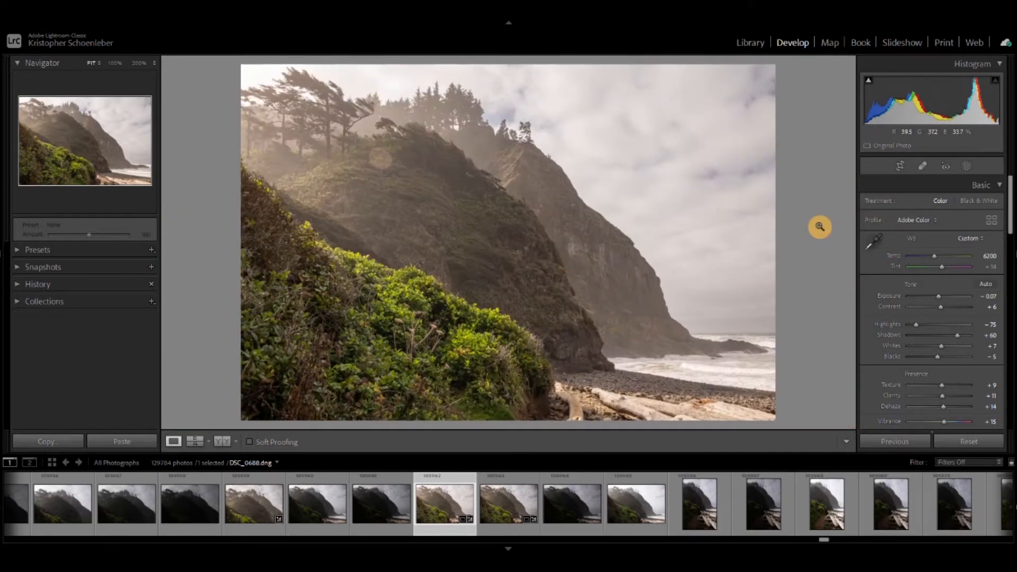
Compare the edit with the neighbouring photo DSC_0689.dng and return to DSC_0688.dng
left_click(495, 510)
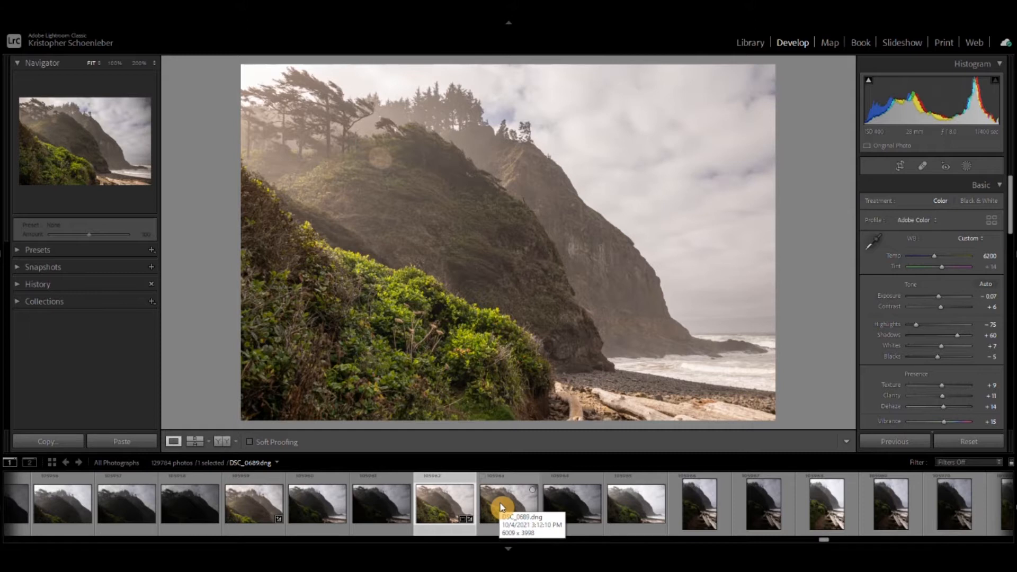
left_click(502, 507)
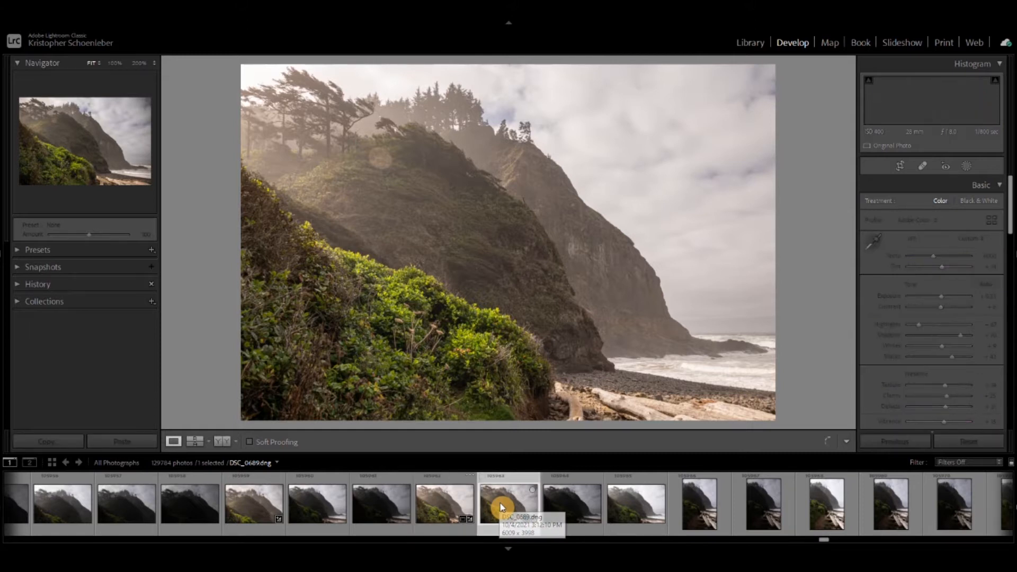
left_click(443, 500)
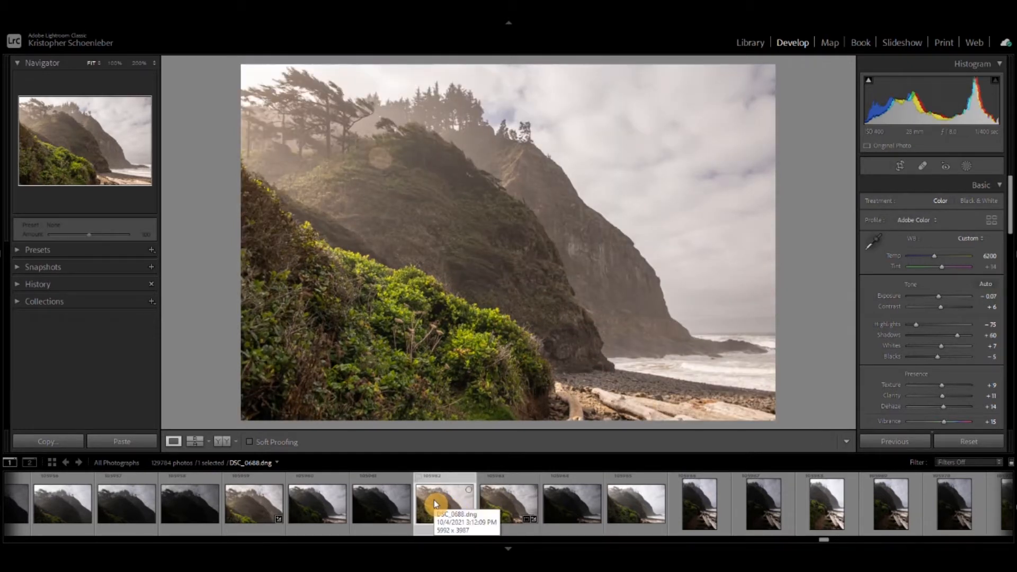
left_click(503, 503)
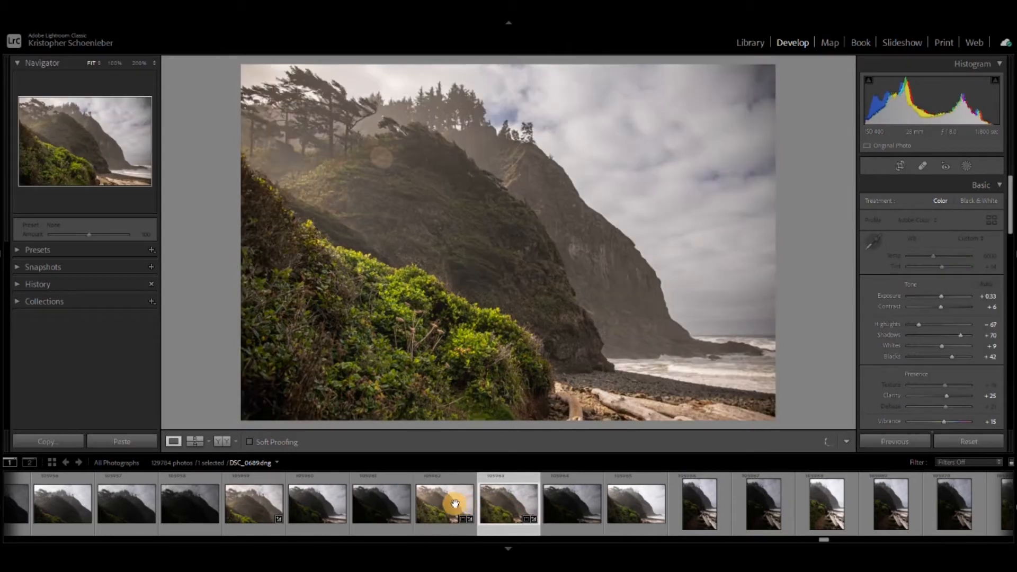
left_click(451, 503)
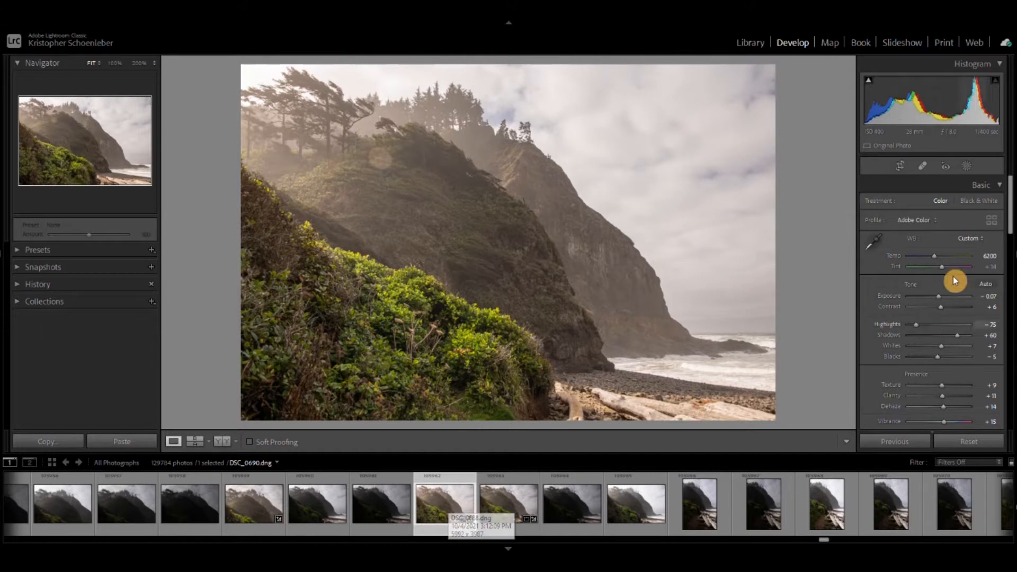
Place a radial gradient mask over the green foliage in the foreground, tilted to follow the slope
left_click(966, 167)
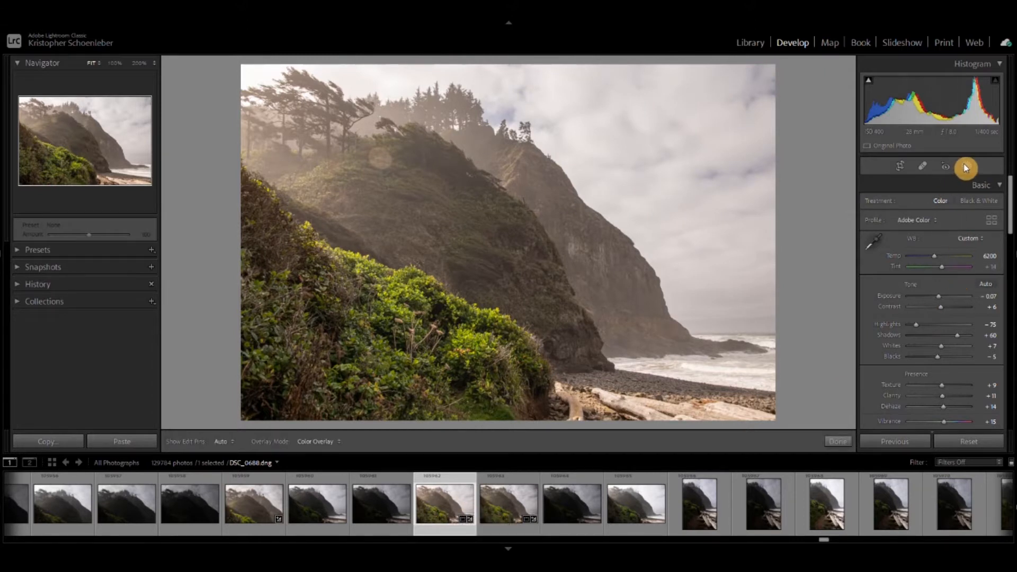
left_click(891, 261)
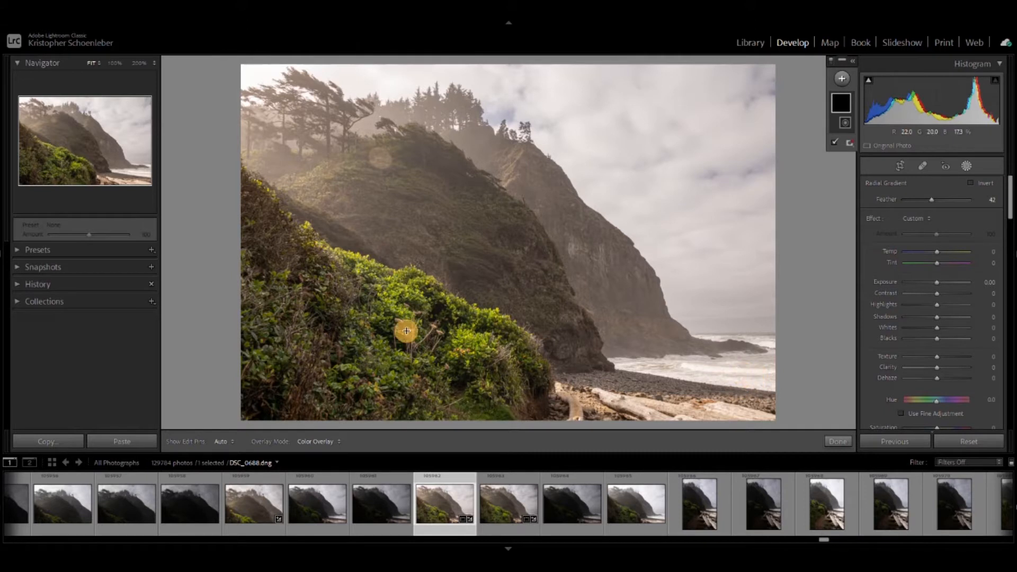
mouse_move(370, 327)
left_mouse_down()
mouse_move(451, 387)
mouse_move(517, 405)
mouse_move(531, 372)
left_mouse_up()
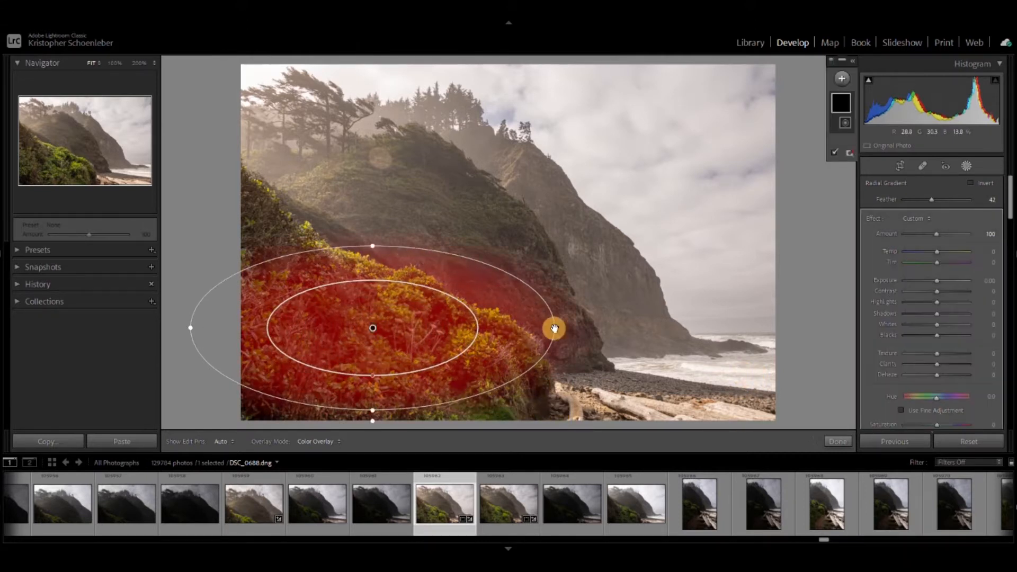
left_click_drag(559, 327, 559, 395)
left_click_drag(431, 334, 483, 342)
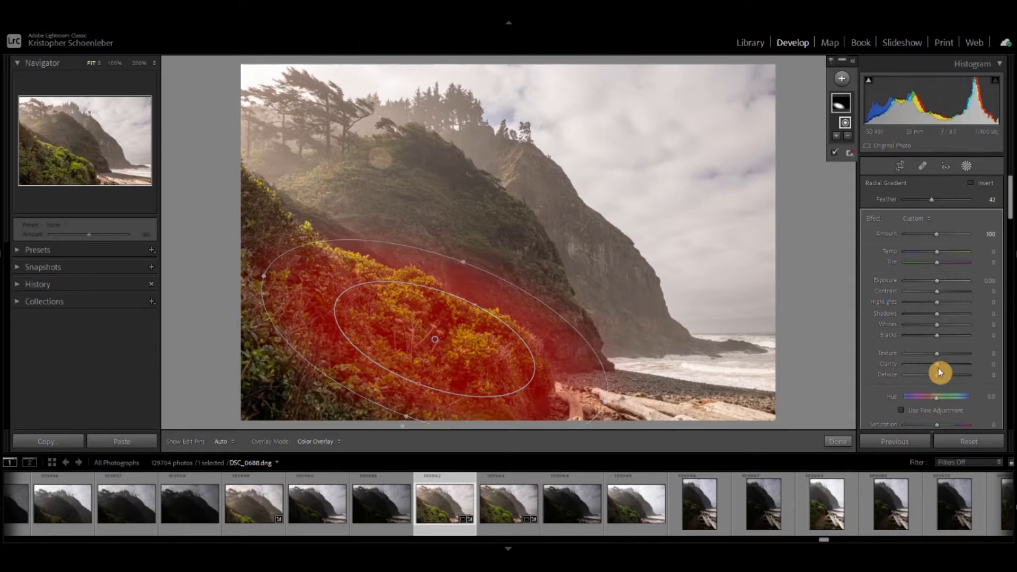
Set the foliage mask's Whites to 16, Blacks to 9 and Temp to 24, and leave masking
mouse_move(937, 336)
left_mouse_down()
mouse_move(976, 338)
mouse_move(945, 343)
mouse_move(938, 329)
mouse_move(958, 331)
mouse_move(943, 333)
left_mouse_up()
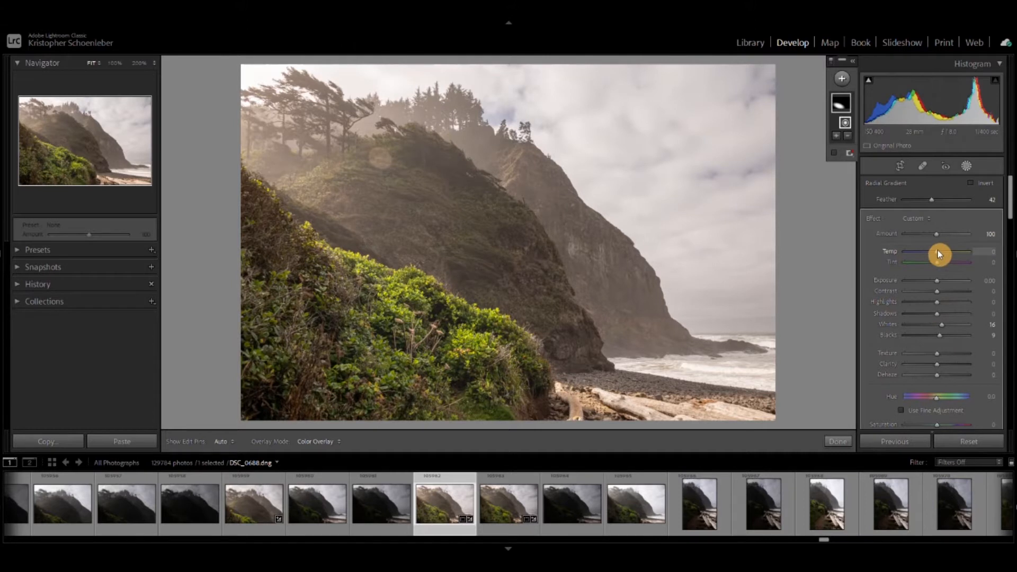
left_click_drag(938, 258, 946, 257)
left_click_drag(946, 258, 941, 257)
left_click(969, 168)
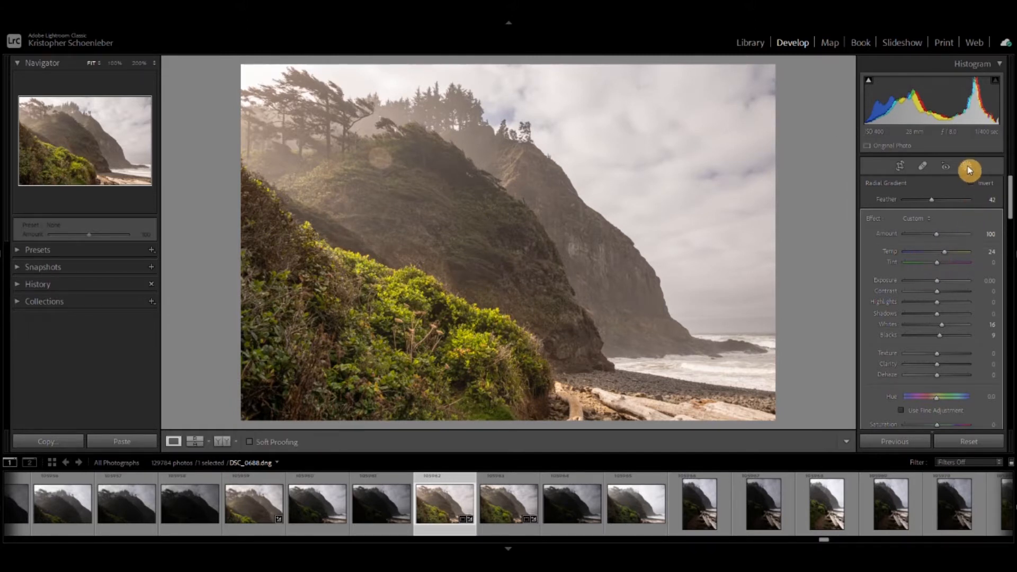
Add a second mask that selects the sky automatically
left_click(967, 169)
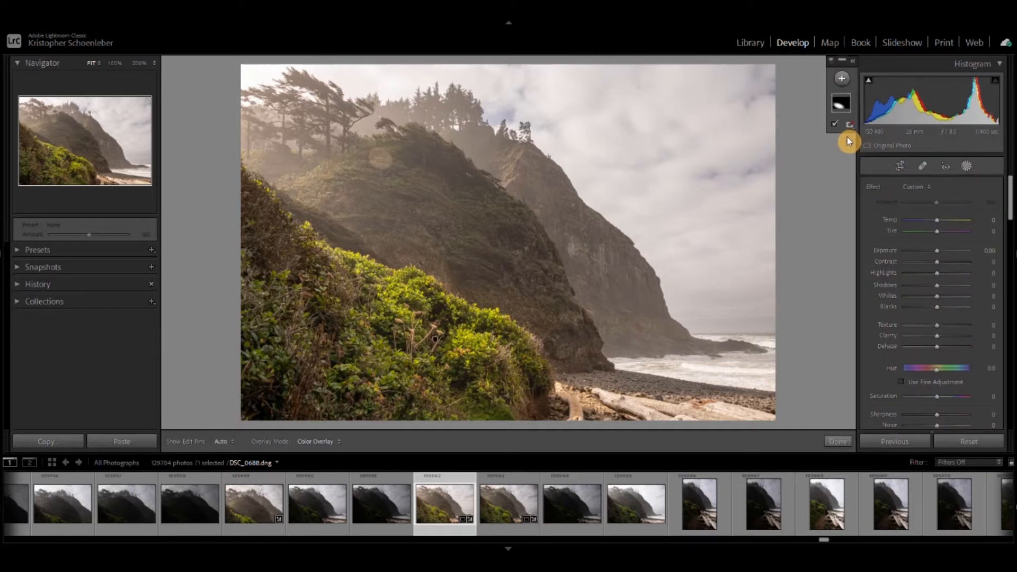
left_click(841, 81)
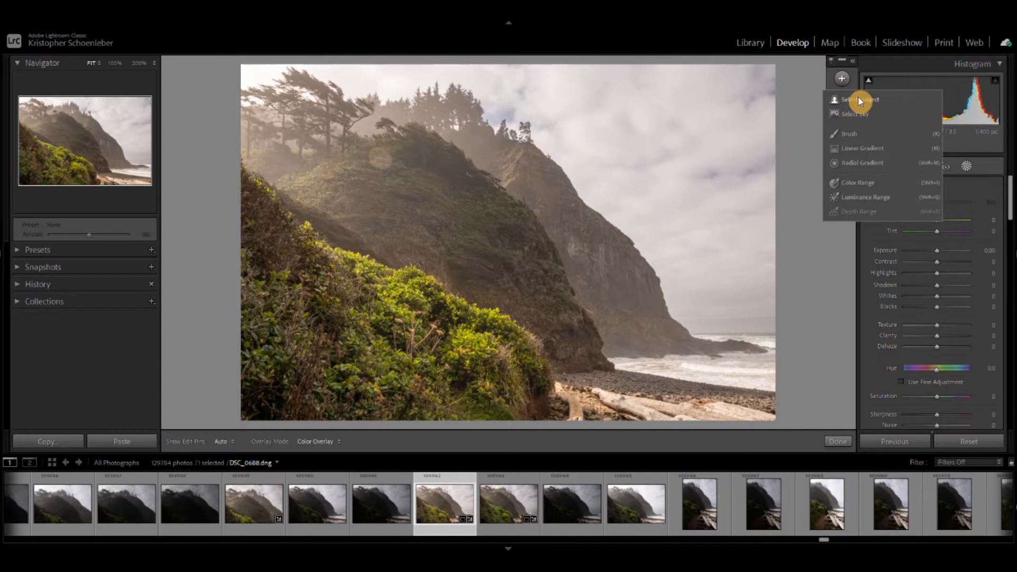
left_click(854, 114)
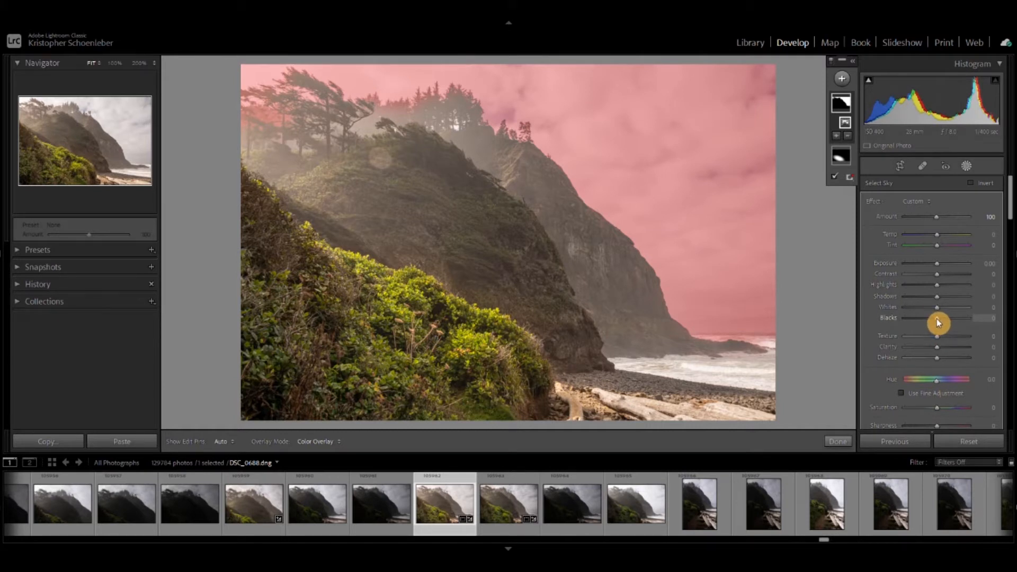
Set the sky mask's Whites to 16 and Highlights to 8, lower its Blacks slightly, warm its Temp slightly, and leave masking
mouse_move(939, 322)
left_mouse_down()
mouse_move(899, 325)
mouse_move(936, 325)
mouse_move(948, 311)
mouse_move(932, 311)
mouse_move(942, 311)
left_mouse_up()
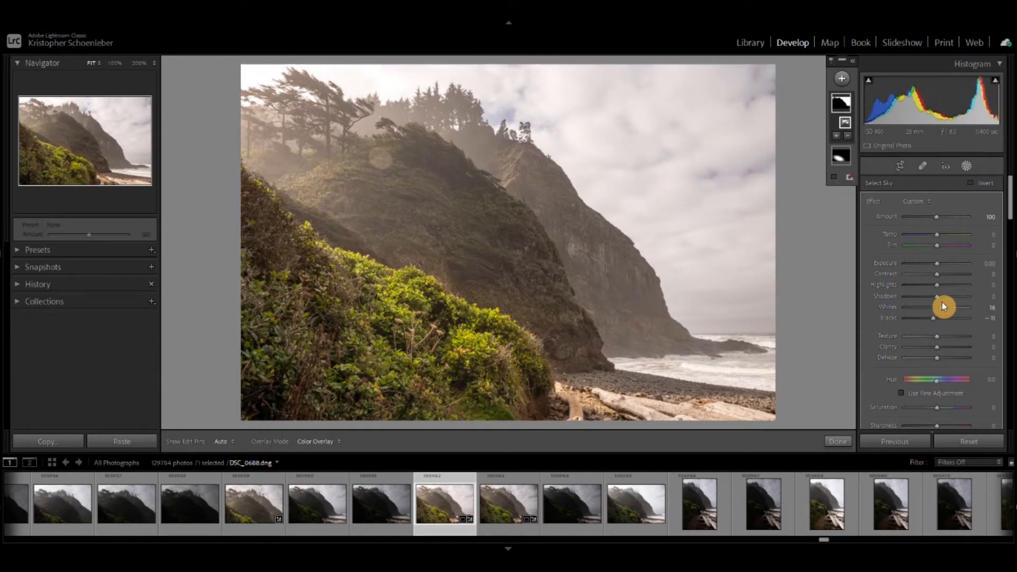
left_click_drag(938, 287, 940, 291)
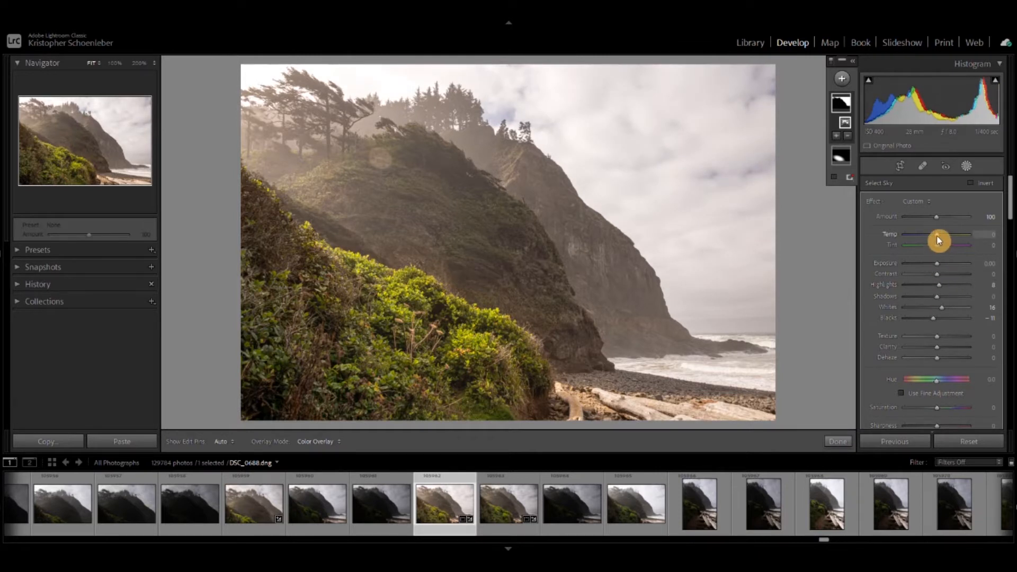
left_click_drag(937, 237, 940, 238)
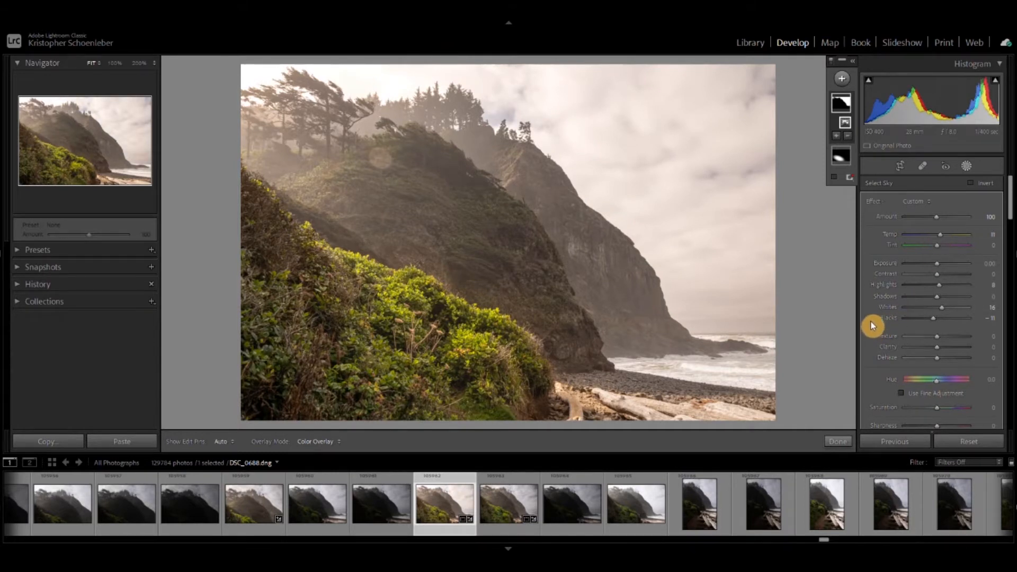
left_click_drag(941, 363, 937, 364)
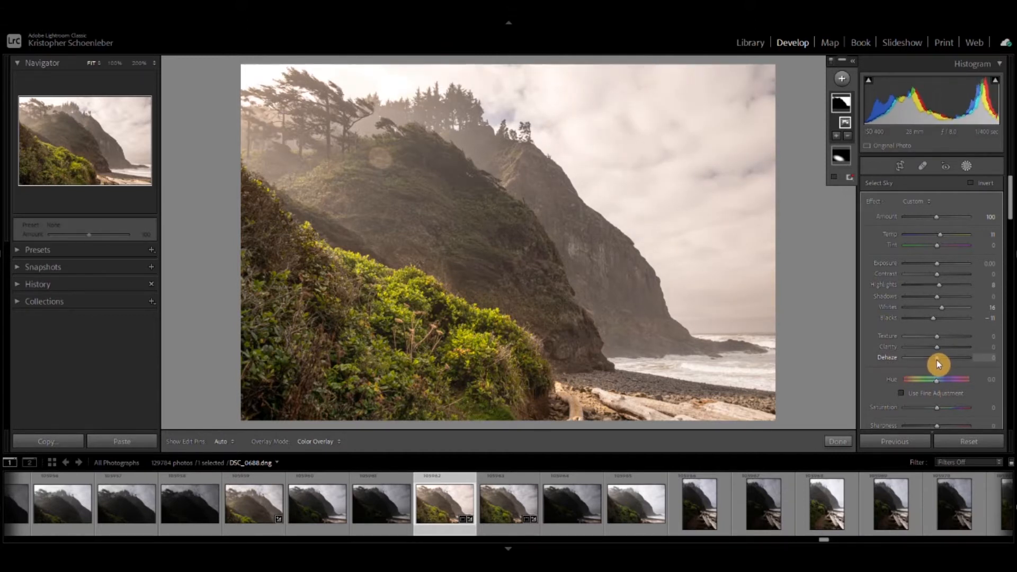
left_click(966, 166)
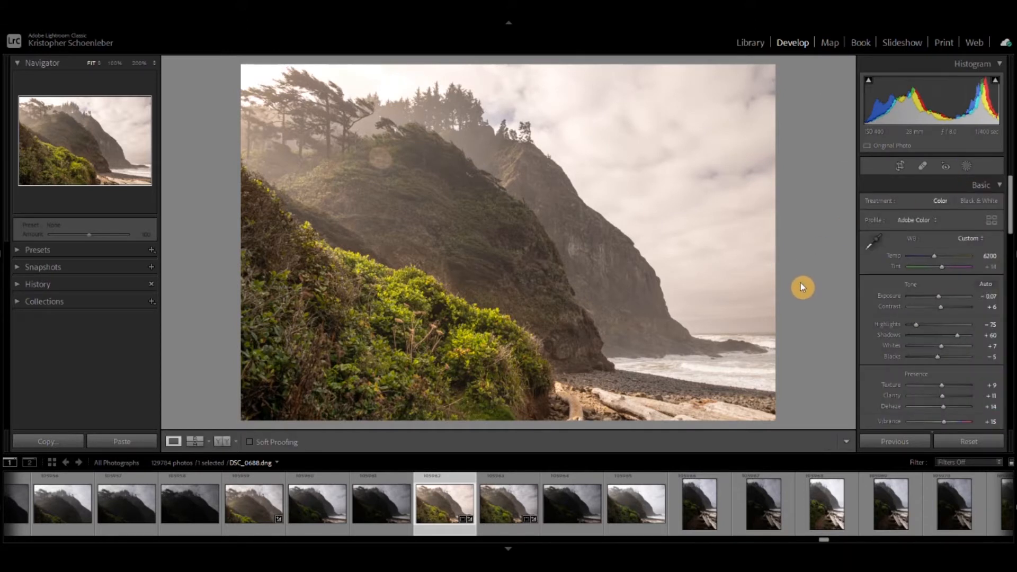
Open DSC_0689.dng to compare its edit with the masked version of DSC_0688.dng
left_click(504, 502)
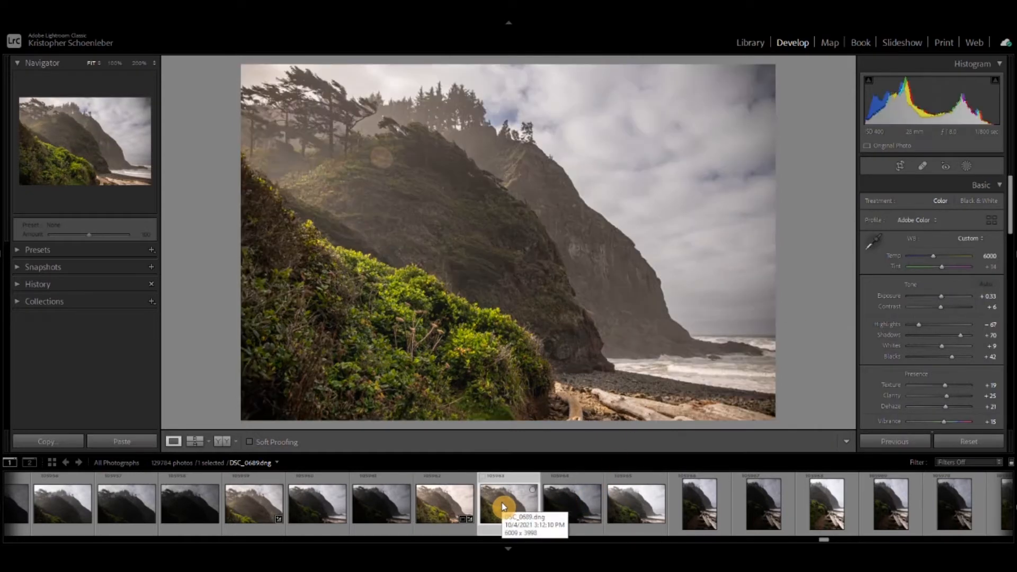
Return to DSC_0688.dng and set its color saturation to Yellow 5, Green 13, Aqua 27 and Blue 30
left_click(444, 501)
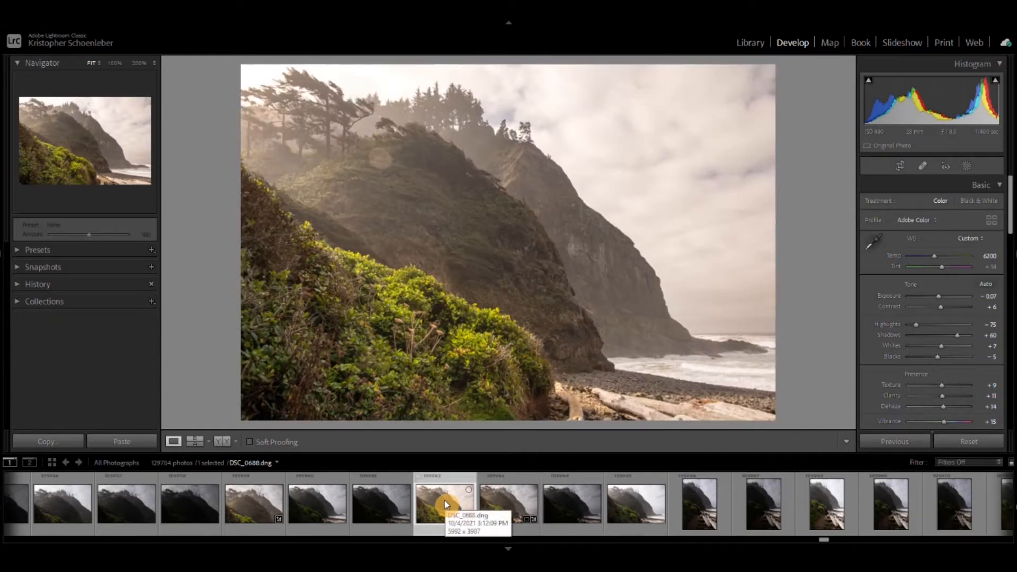
scroll(872, 315, "down", 3)
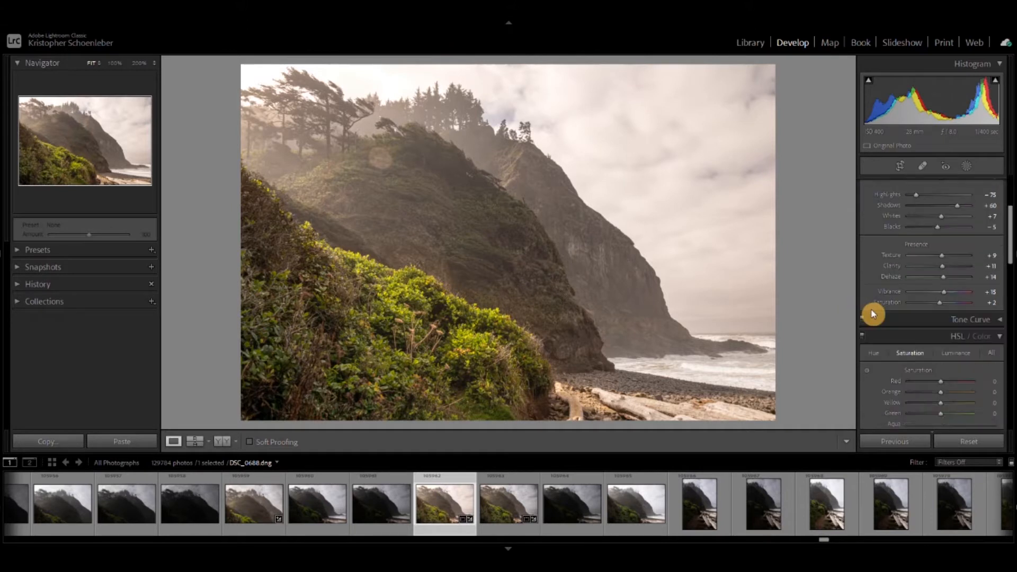
scroll(872, 315, "down", 3)
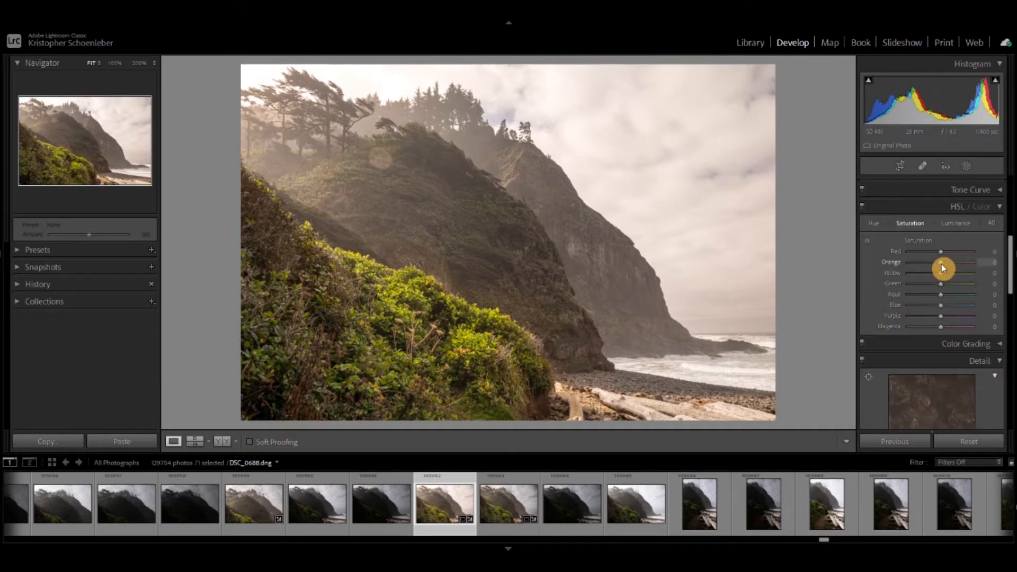
left_click_drag(943, 264, 945, 286)
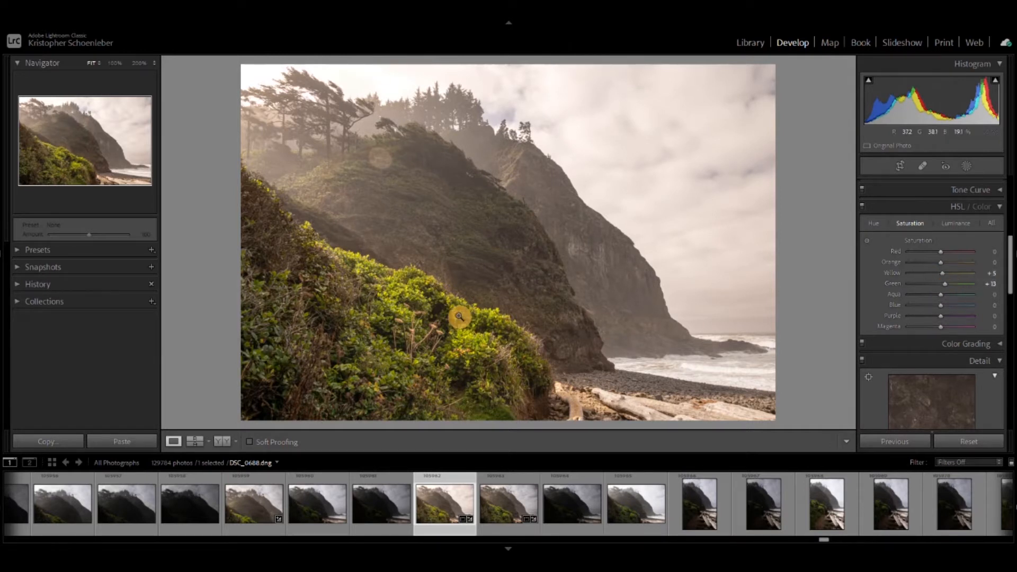
left_click(948, 295)
left_click_drag(951, 306, 923, 306)
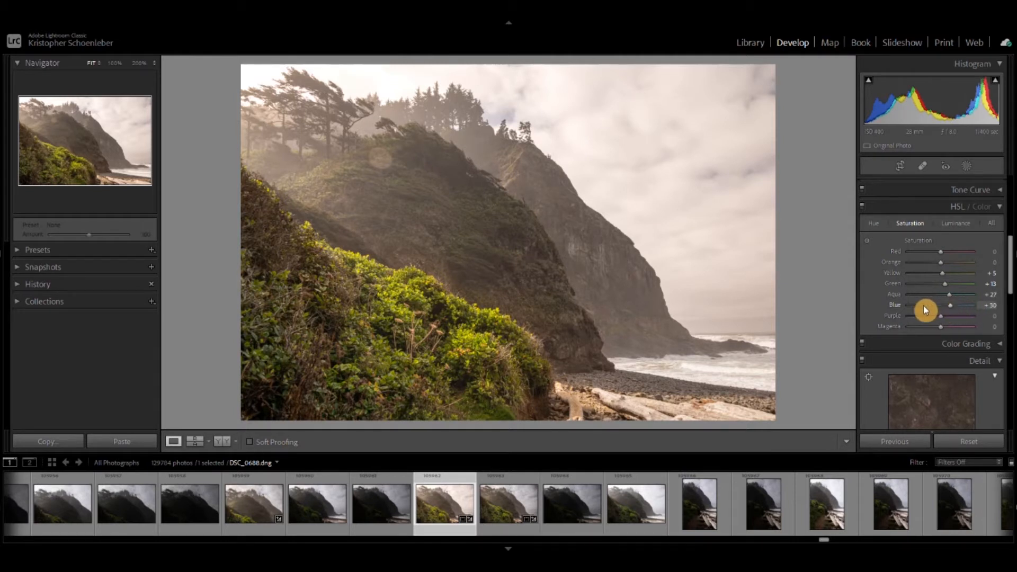
Try changing the Orange luminance and reset it to its default
left_click(952, 224)
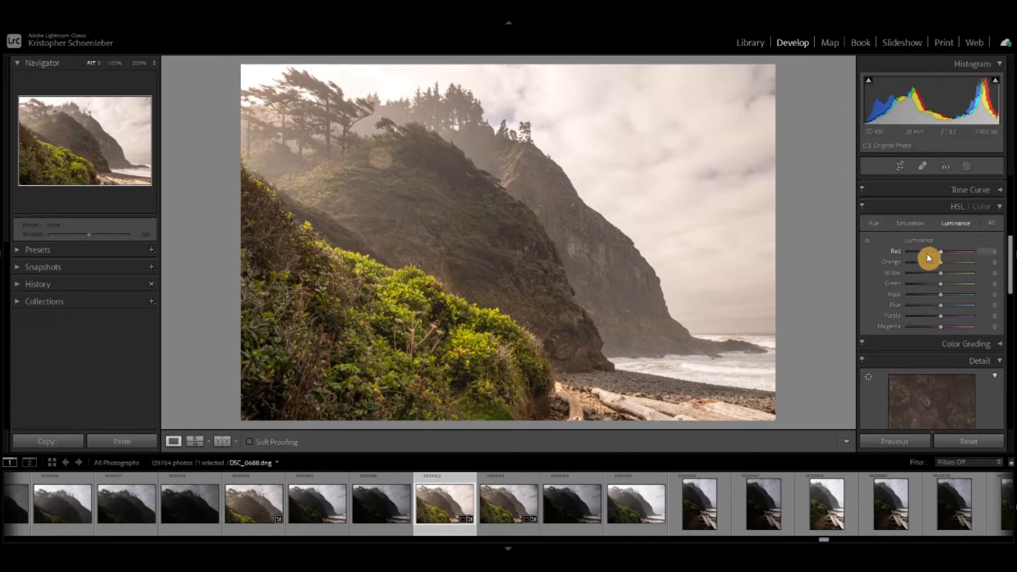
mouse_move(943, 265)
left_mouse_down()
mouse_move(930, 268)
mouse_move(940, 272)
left_mouse_up()
double_click(939, 265)
Aim the sharpening preview at the small trees on the cliff ridge and set sharpening Amount to 46 and Radius to 0.8
scroll(866, 312, "down", 3)
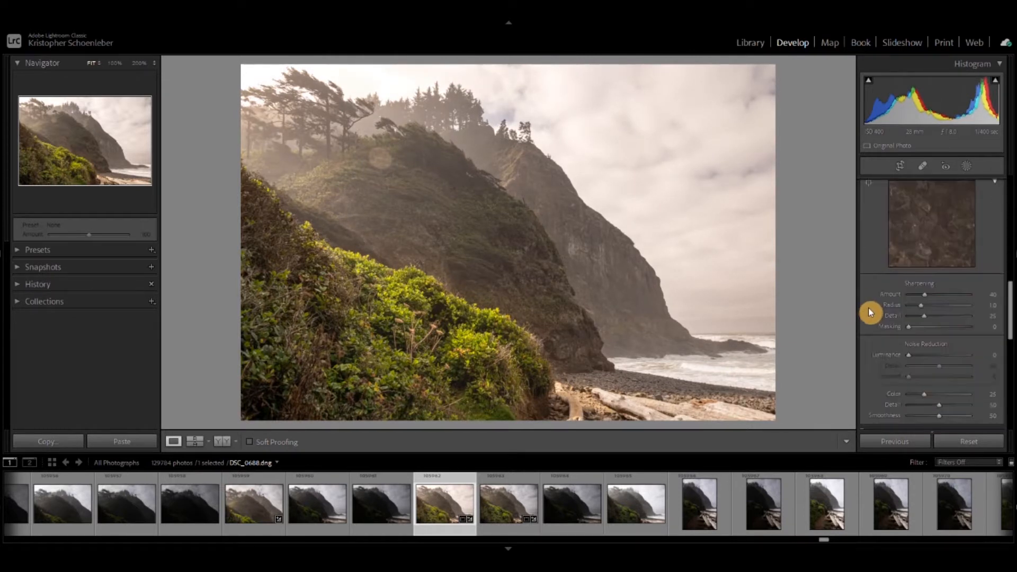
scroll(876, 302, "down", 2)
left_click(868, 246)
left_click(528, 131)
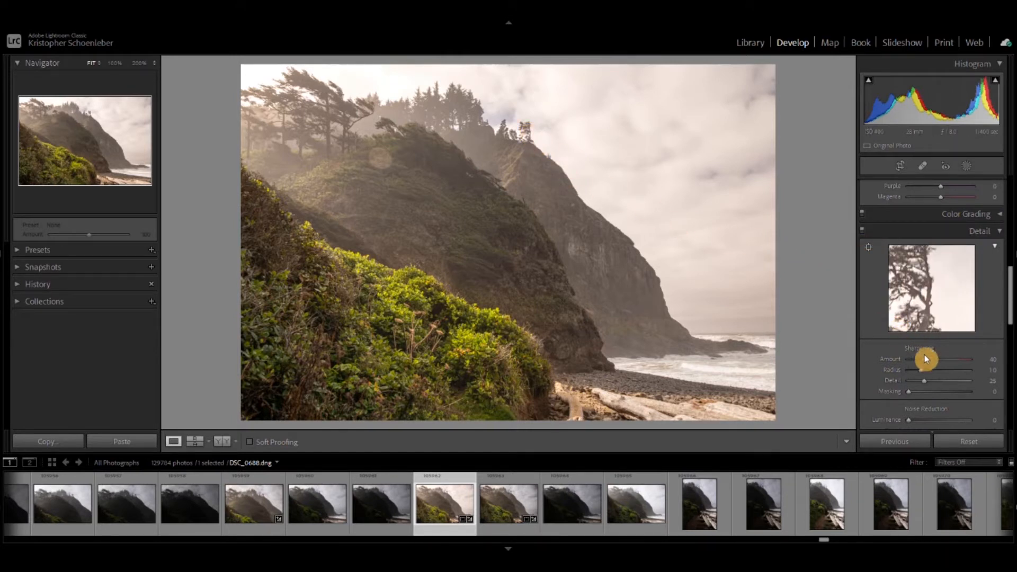
left_click_drag(925, 360, 916, 372)
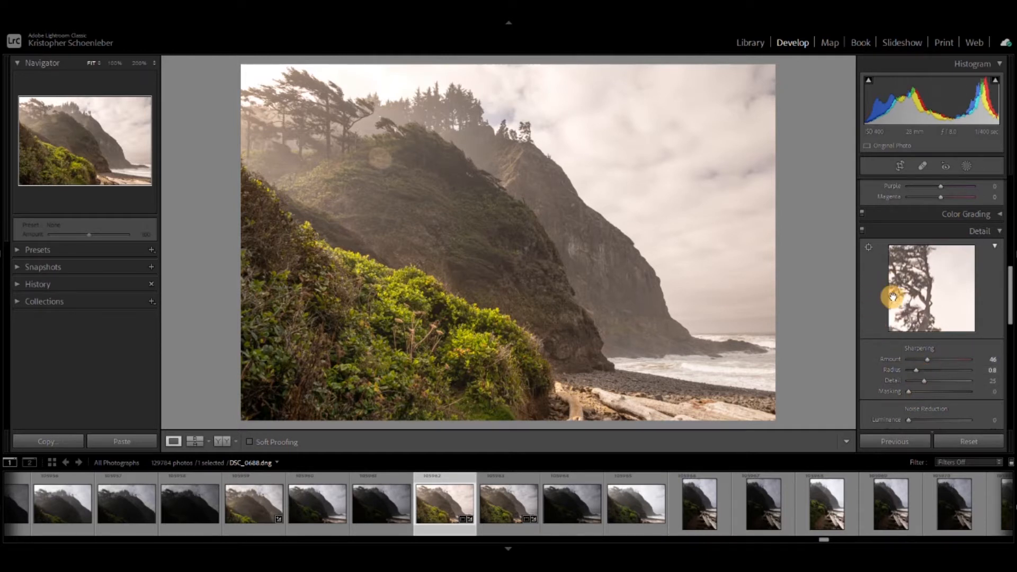
Review the remaining lens correction and effects settings, and compare DSC_0688.dng with DSC_0689.dng by alternating between them
scroll(875, 313, "down", 4)
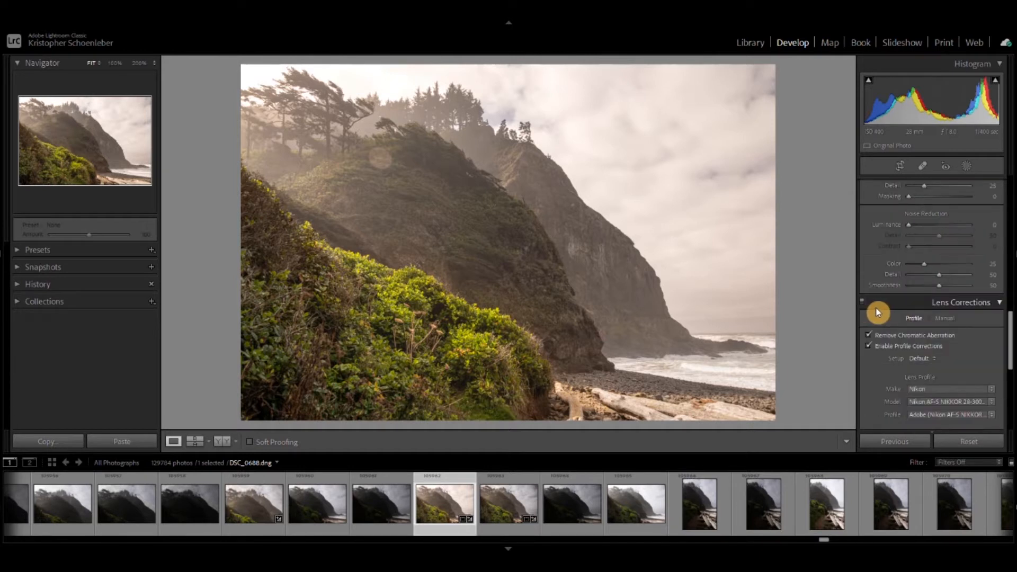
scroll(878, 312, "down", 5)
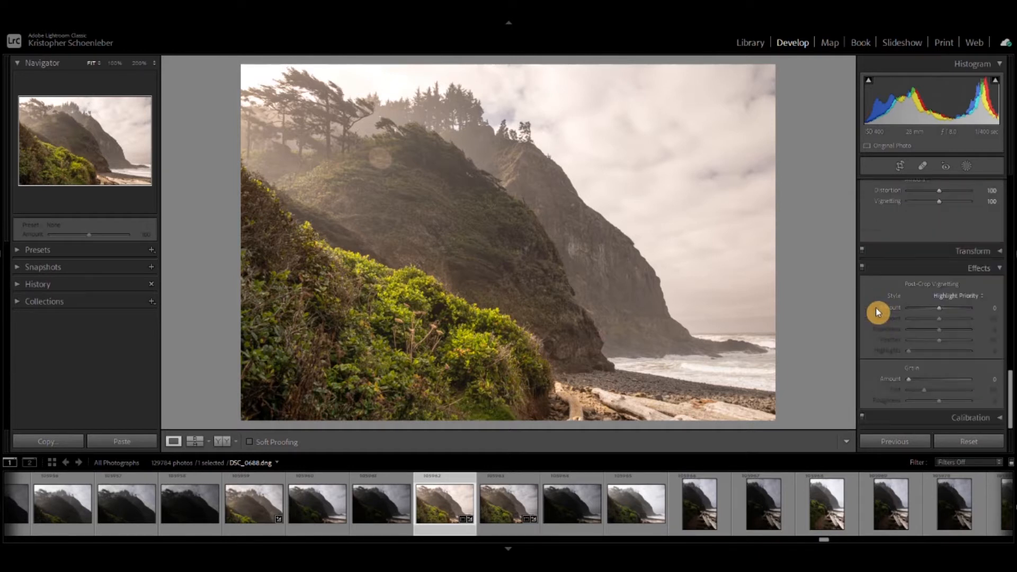
scroll(878, 313, "up", 10)
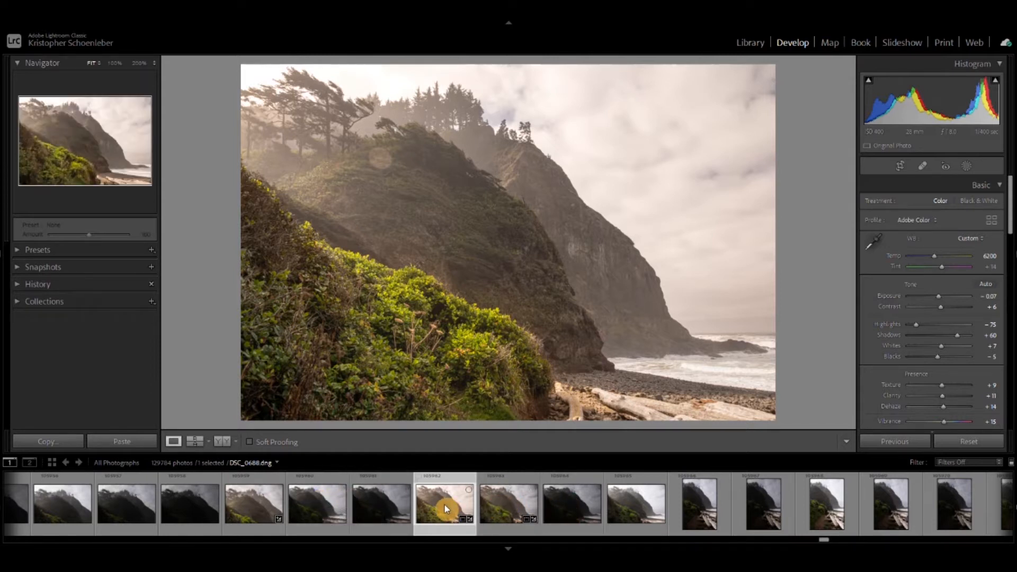
left_click(504, 509)
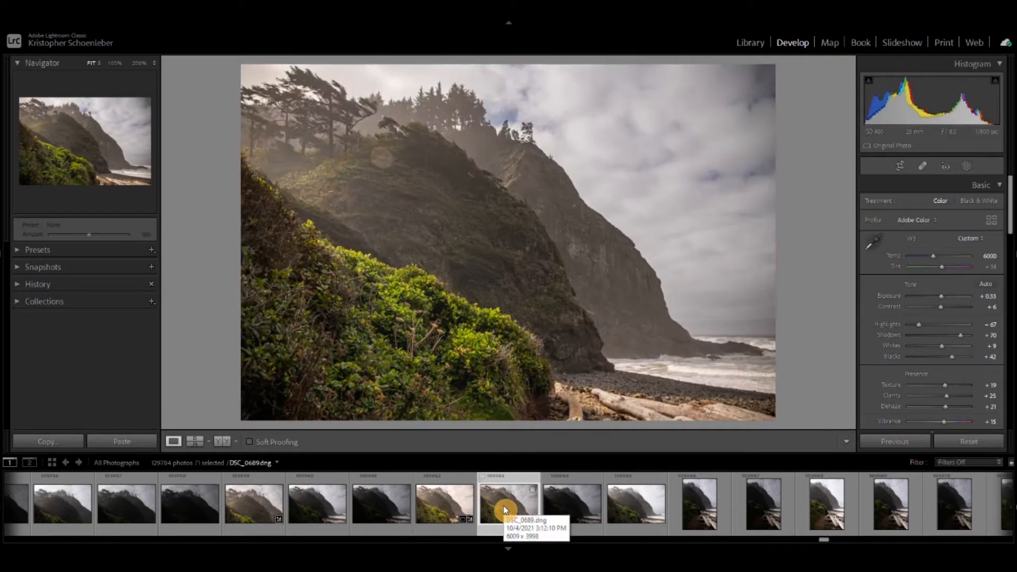
left_click(444, 502)
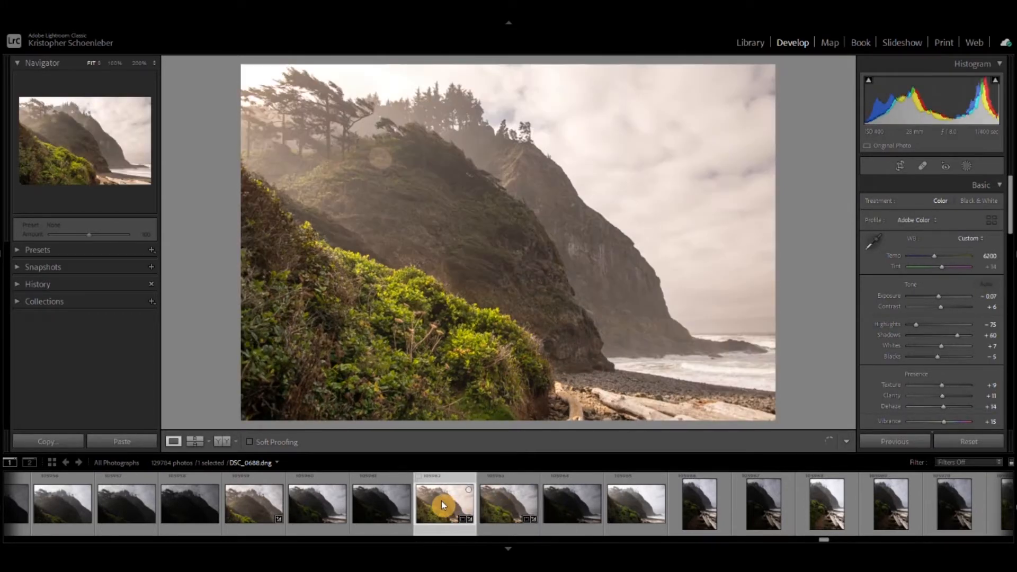
left_click(498, 503)
left_click(440, 501)
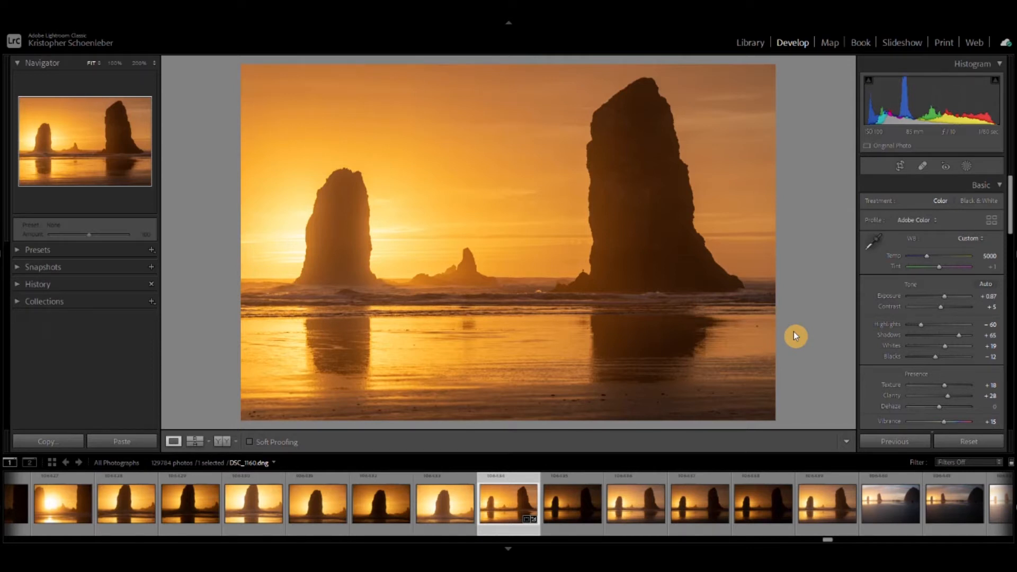
Compare the sunset sea stack photo DSC_1160.dng before and after editing by repeatedly toggling the unedited version
key("backslash")
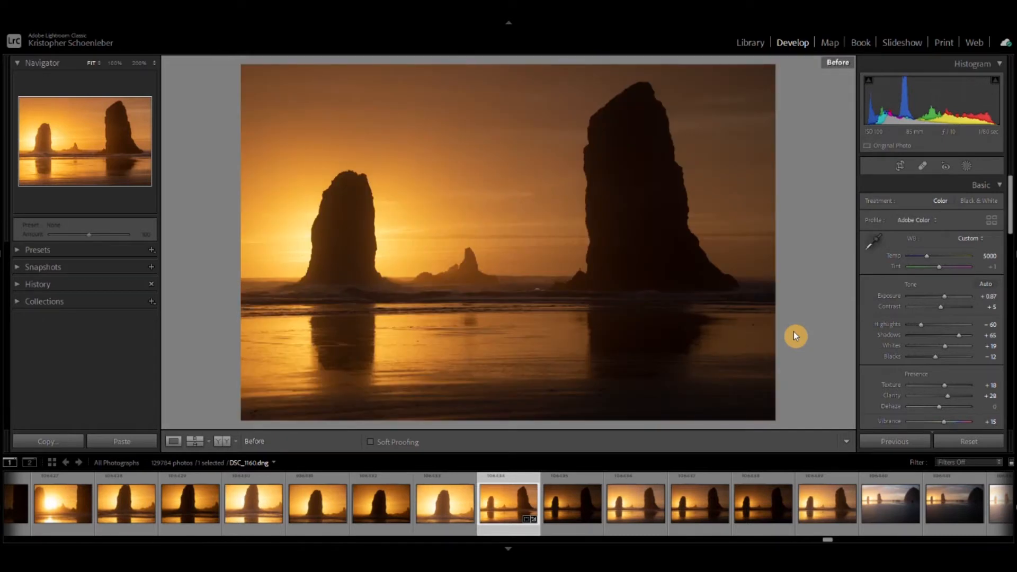
key("backslash")
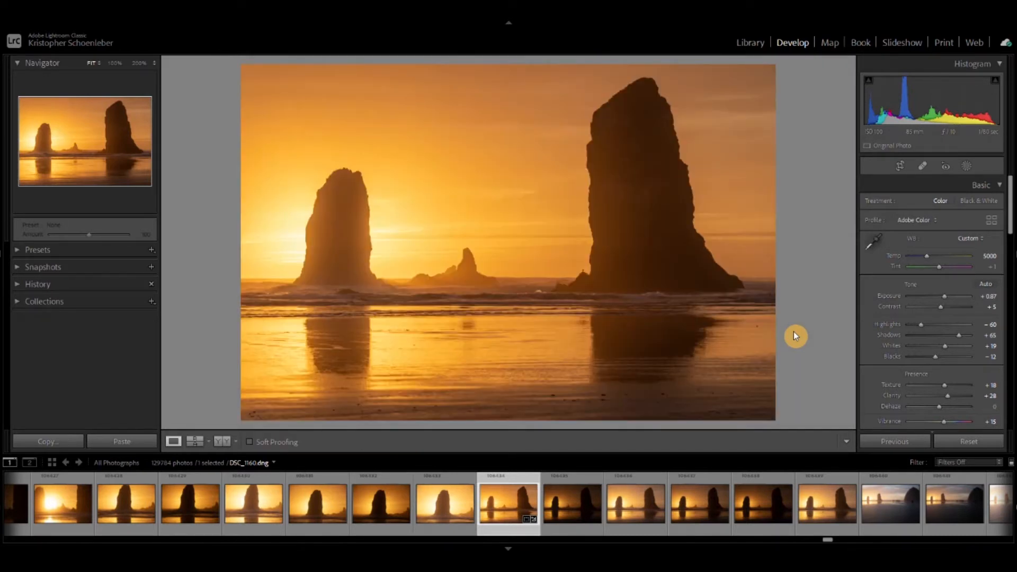
key("backslash")
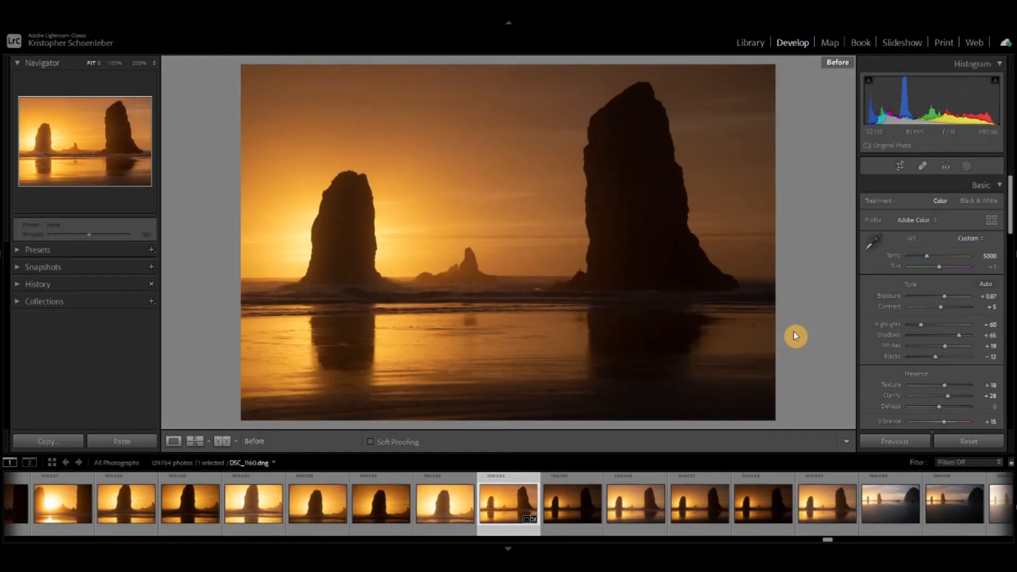
key("backslash")
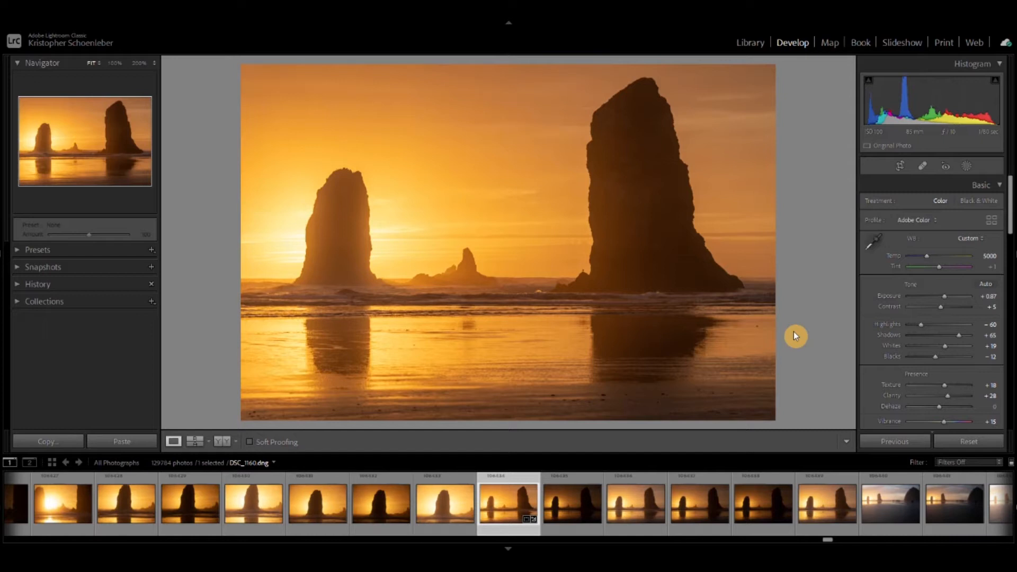
key("backslash")
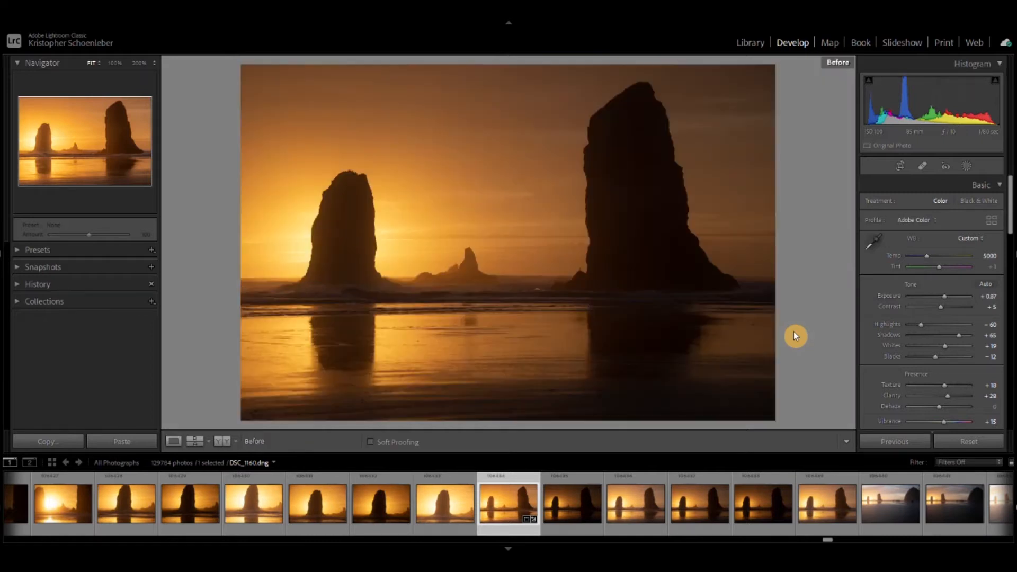
key("backslash")
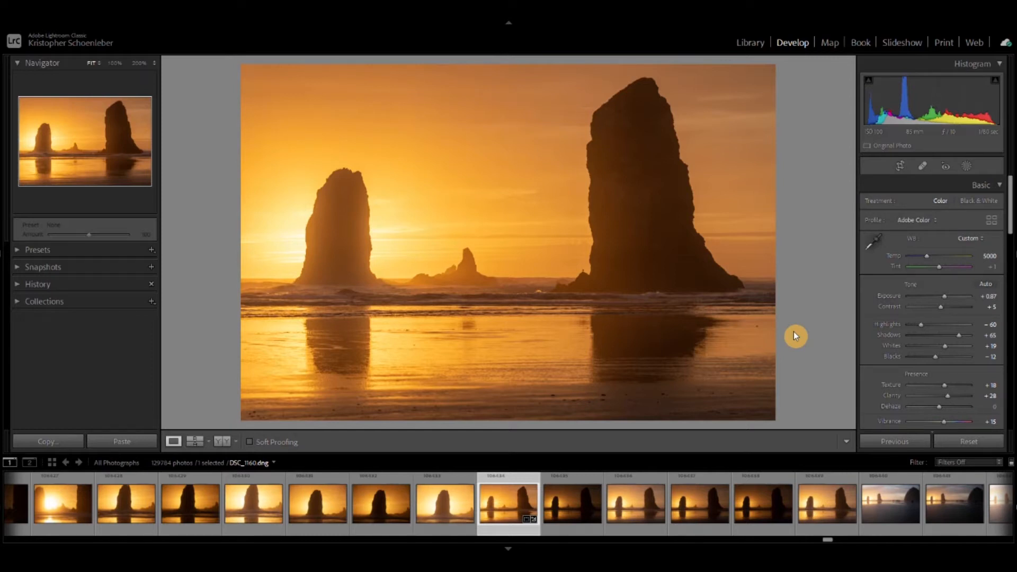
key("backslash")
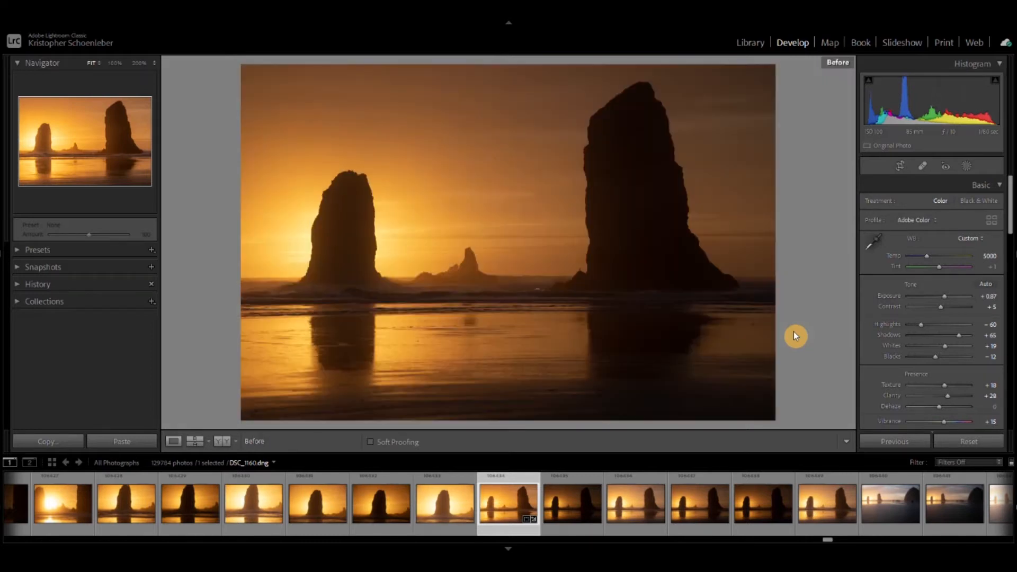
key("backslash")
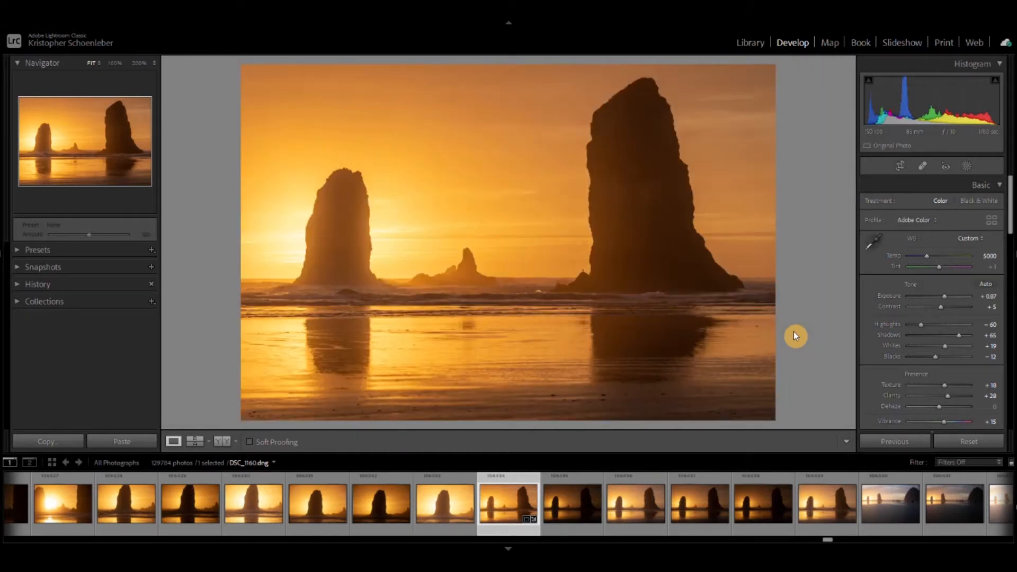
Examine DSC_1160.dng with before and after side by side, inspect the sky at 200% zoom, and return to the single-photo view
left_click(221, 443)
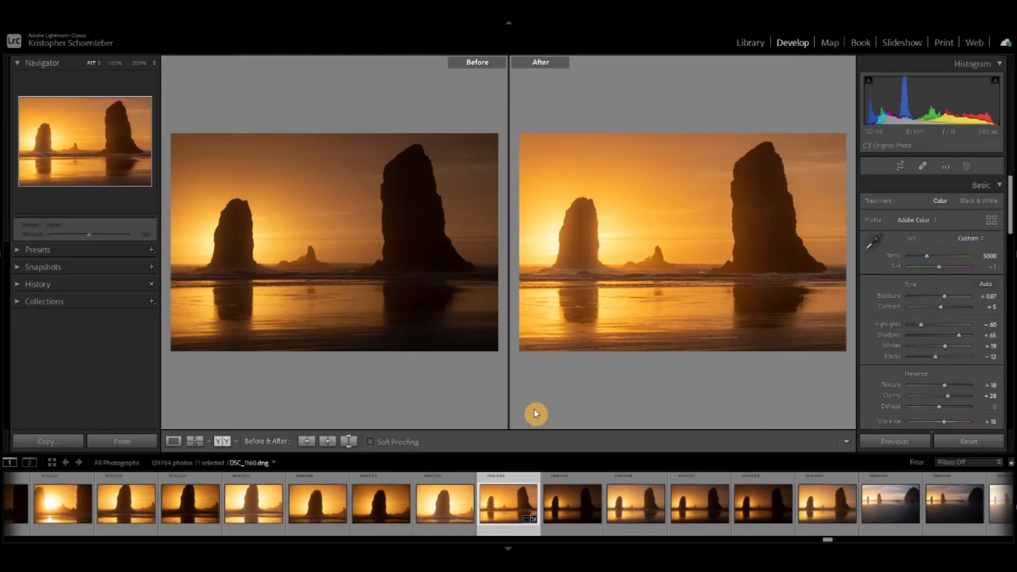
left_click(758, 222)
left_click_drag(758, 221, 693, 261)
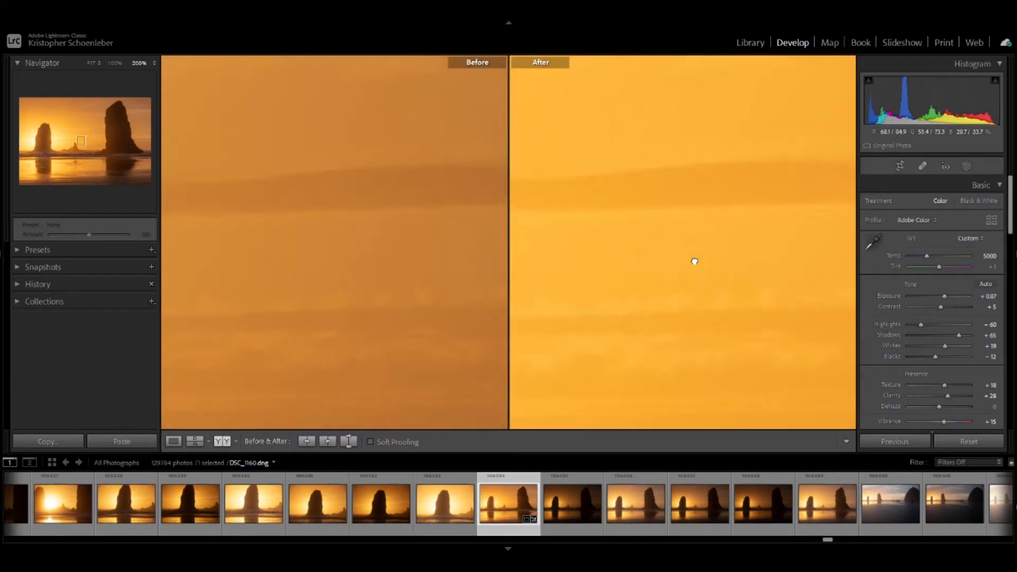
left_click(595, 245)
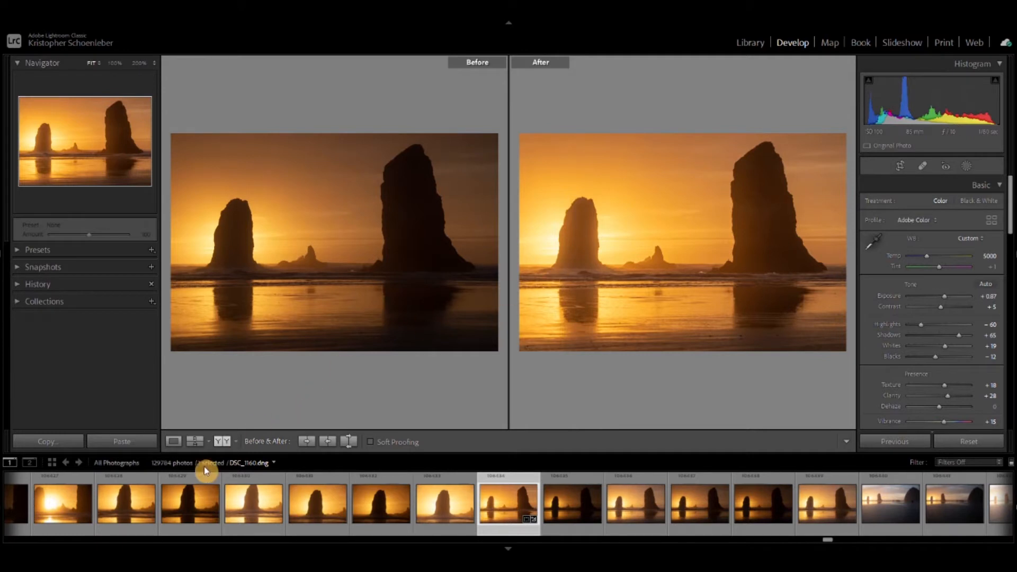
left_click(172, 443)
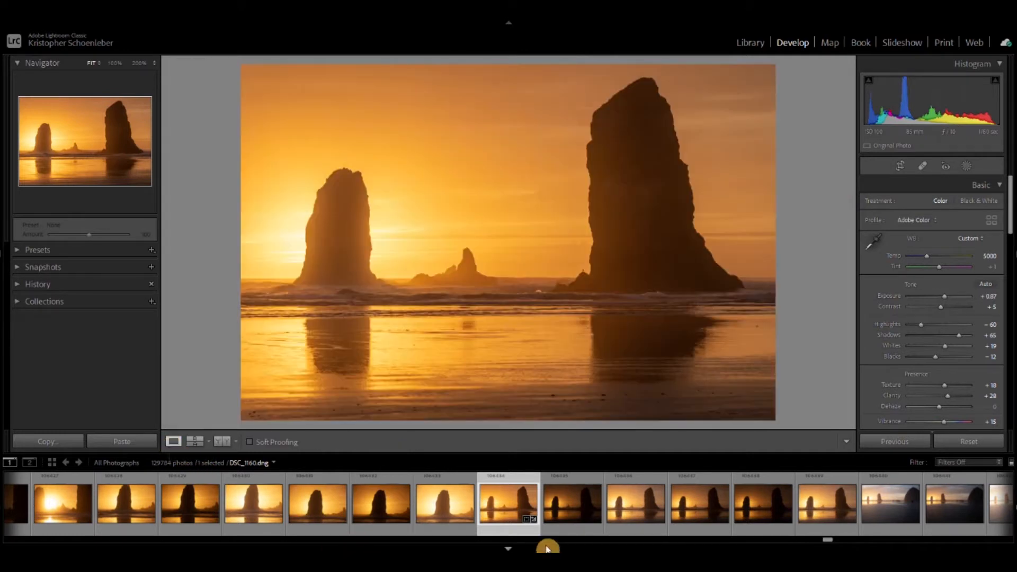
Open DSC_1162.dng and enable chromatic aberration removal and lens profile corrections
left_click(624, 513)
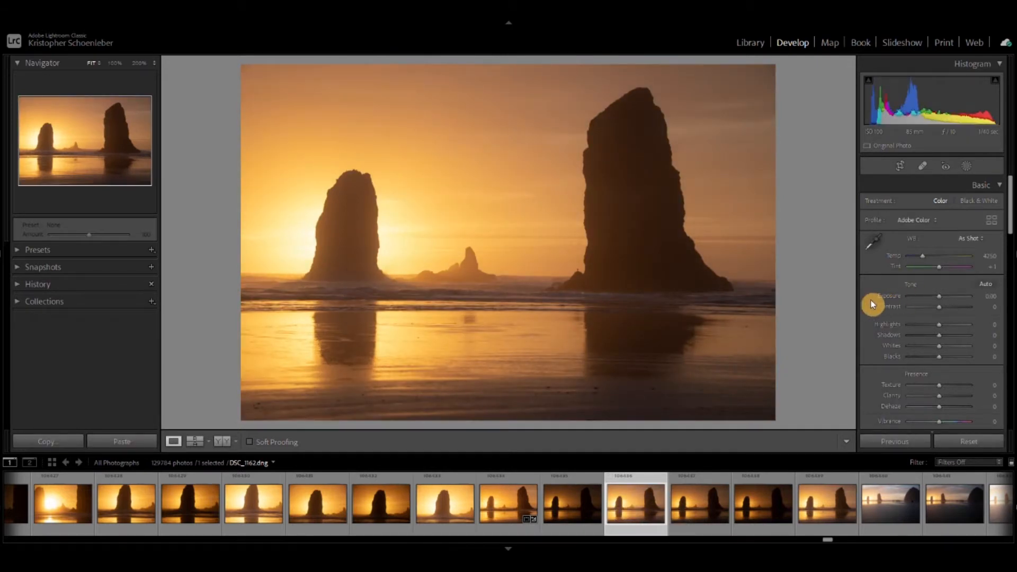
scroll(869, 305, "down", 10)
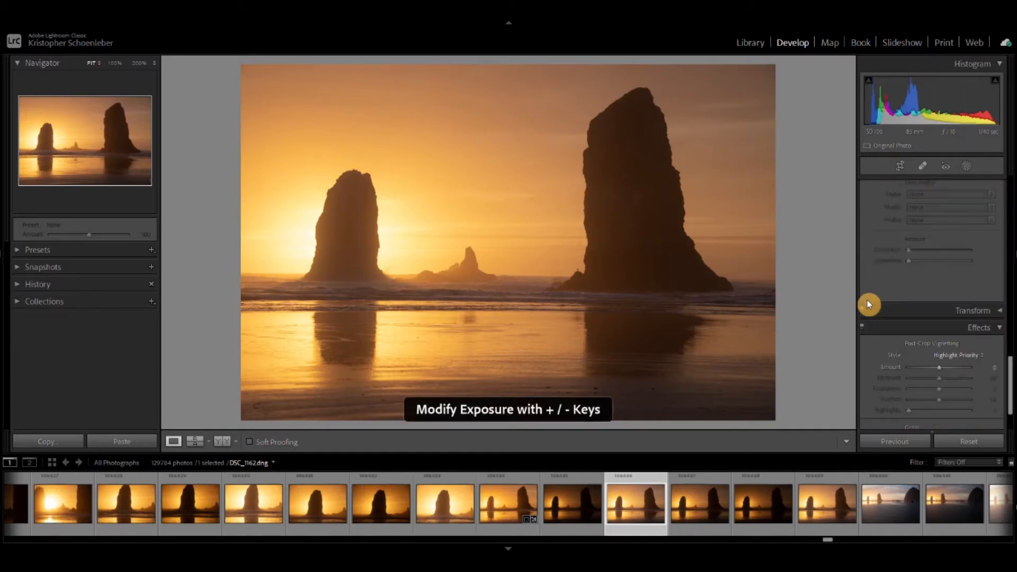
left_click(869, 270)
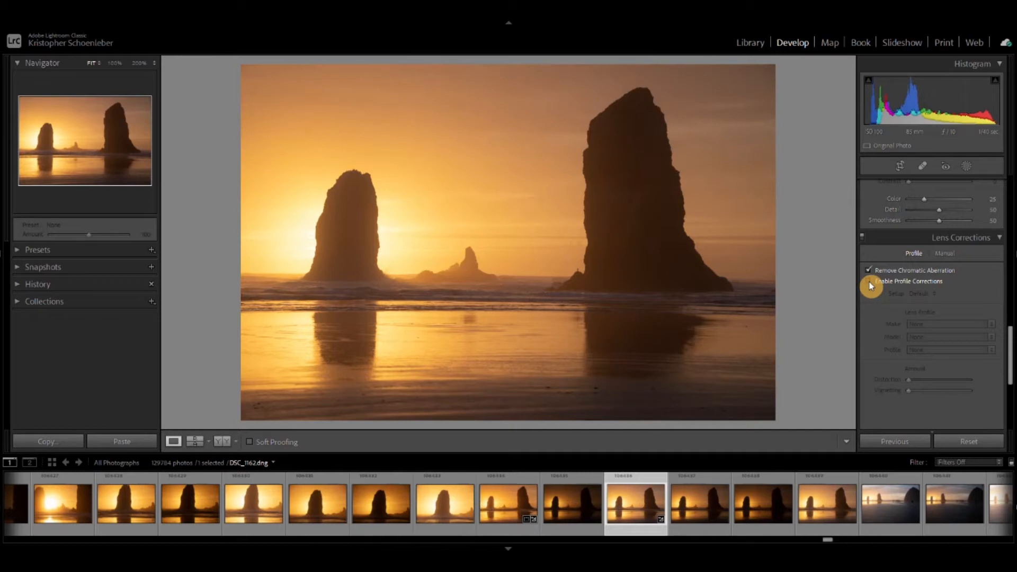
left_click(871, 284)
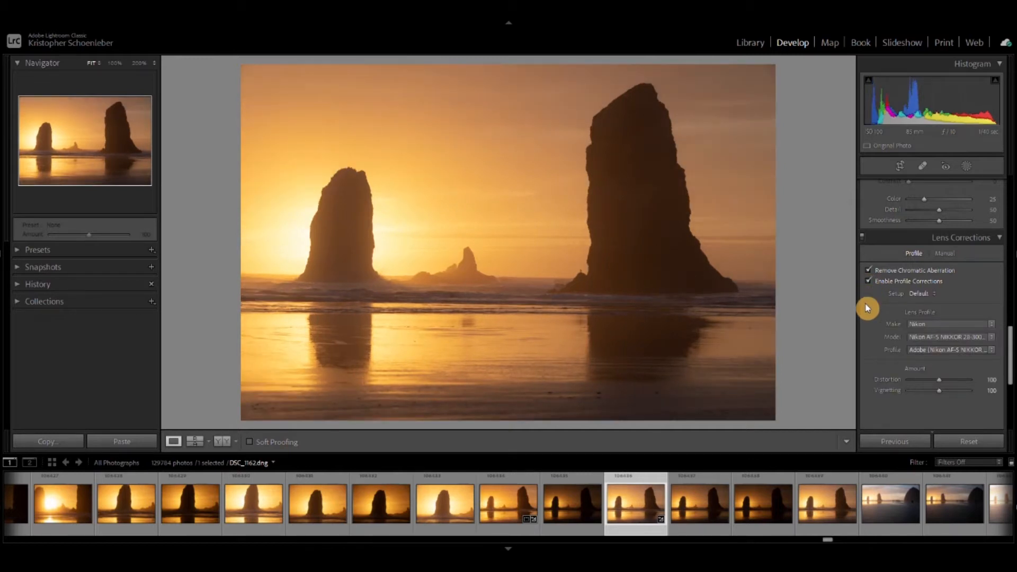
Show the manual lens corrections and inspect the rock edges at high zoom for color fringing
left_click(941, 254)
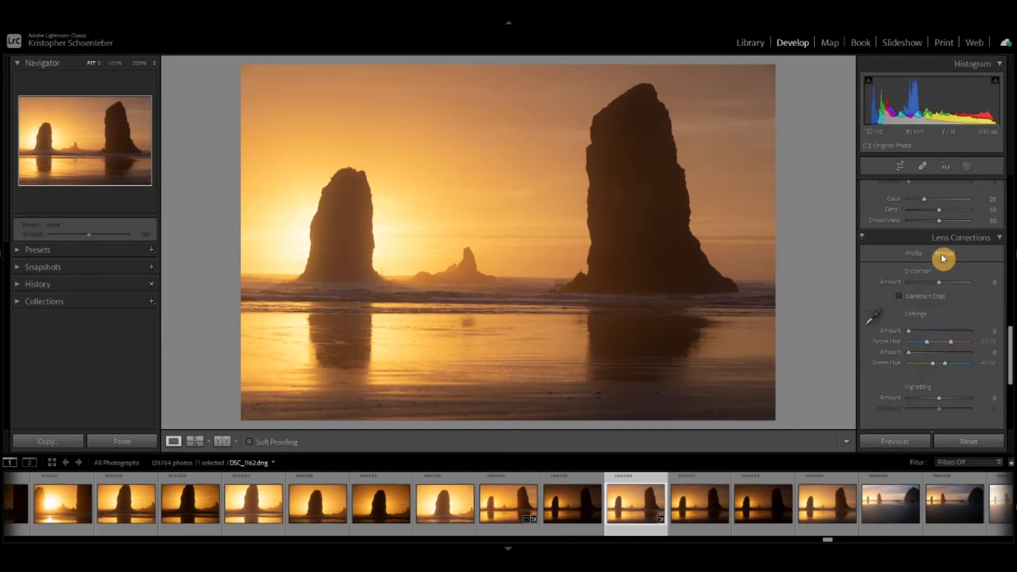
left_click(588, 241)
left_click(566, 268)
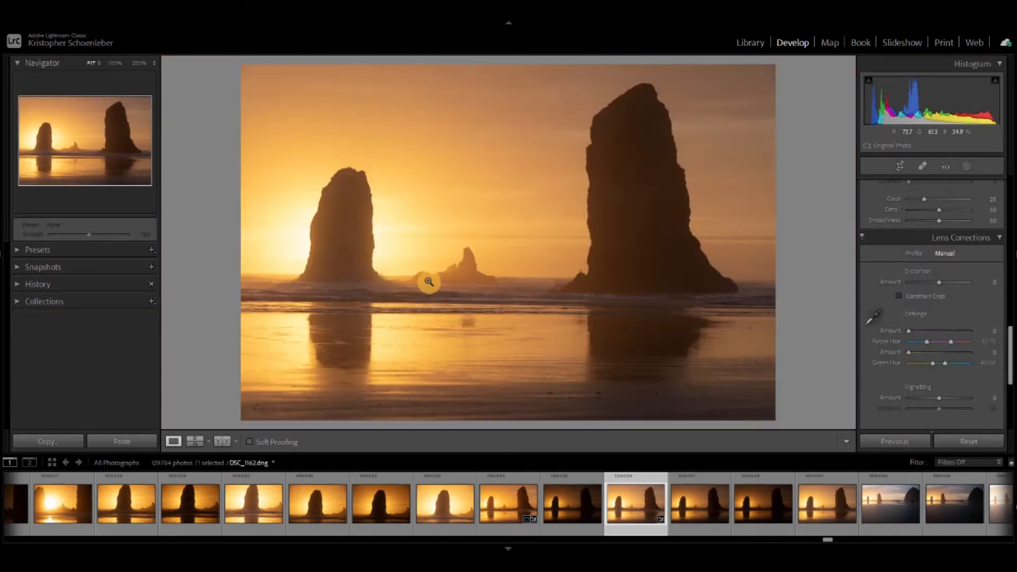
left_click(370, 243)
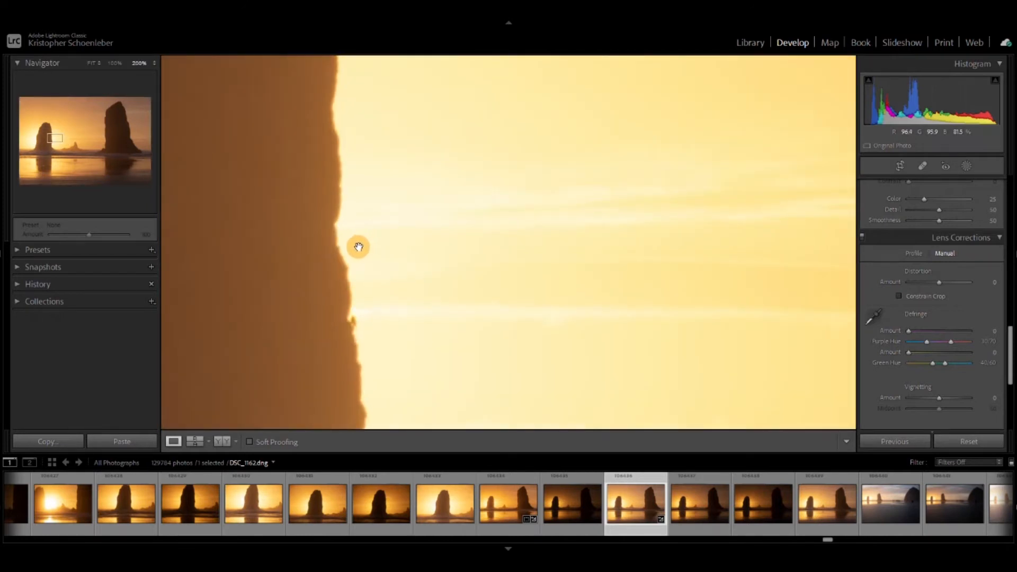
left_click(358, 245)
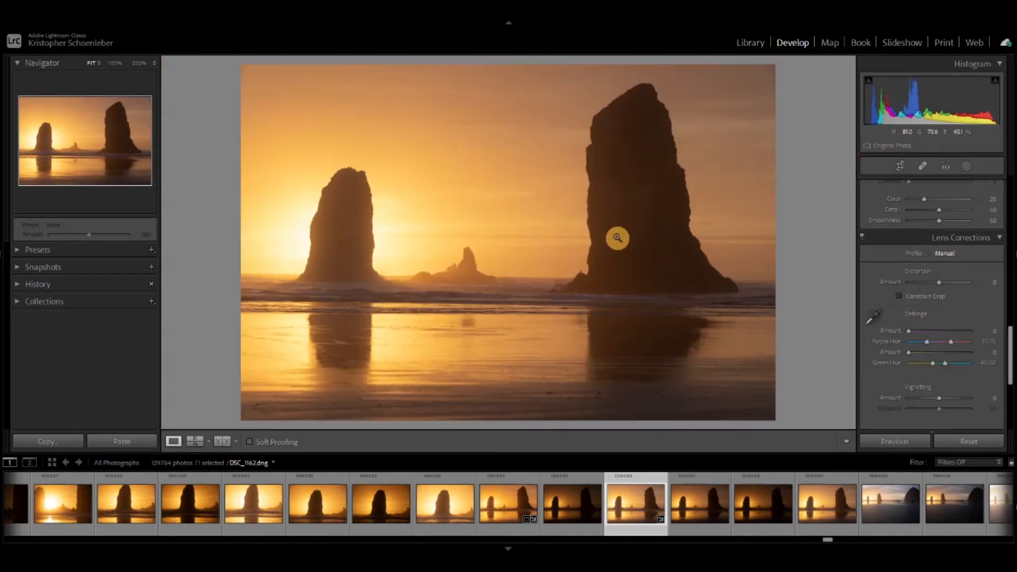
Set the white balance temperature of DSC_1162.dng, trying 5600 before settling on 5400
left_click(912, 253)
scroll(876, 313, "up", 10)
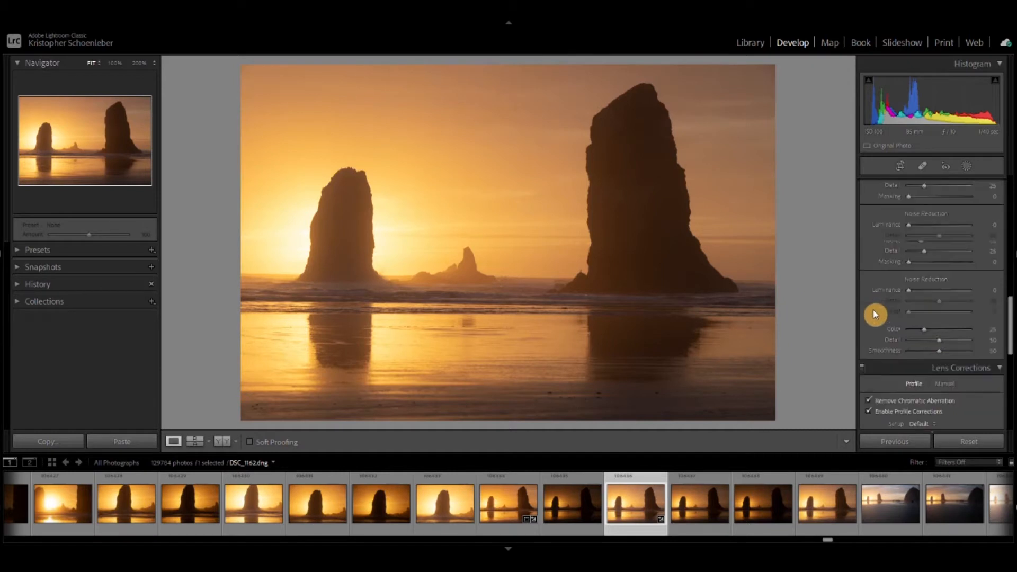
left_click(986, 257)
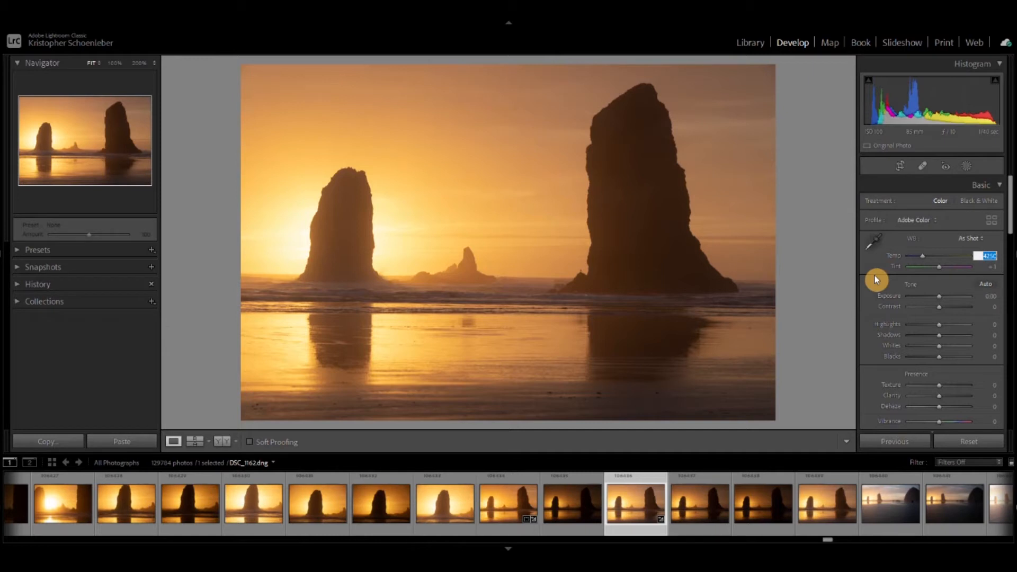
type("5600")
key("Return")
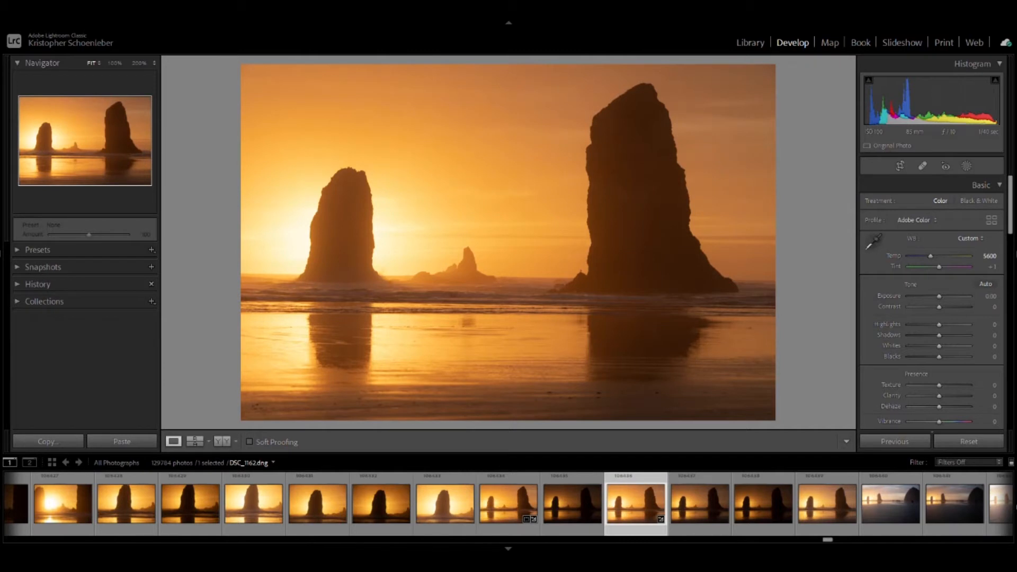
left_click(988, 255)
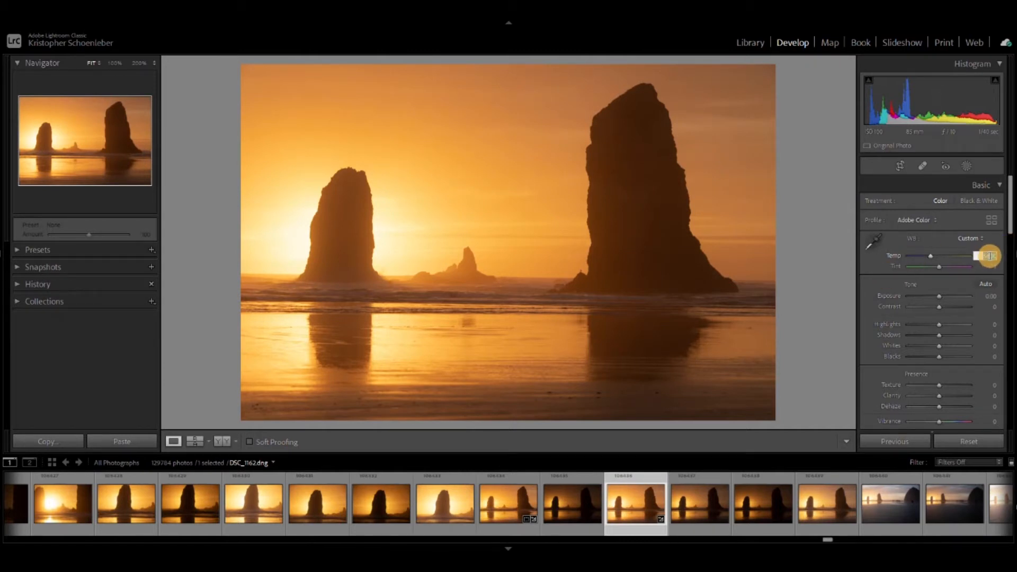
type("5400")
key("Return")
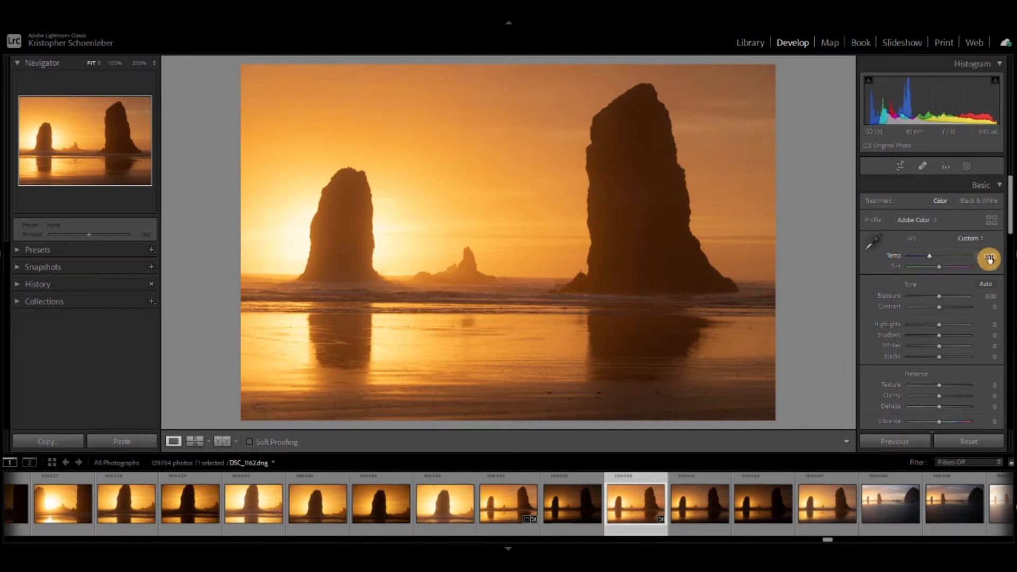
Apply automatic tone adjustments to DSC_1162.dng and raise the exposure to +0.18
left_click(983, 288)
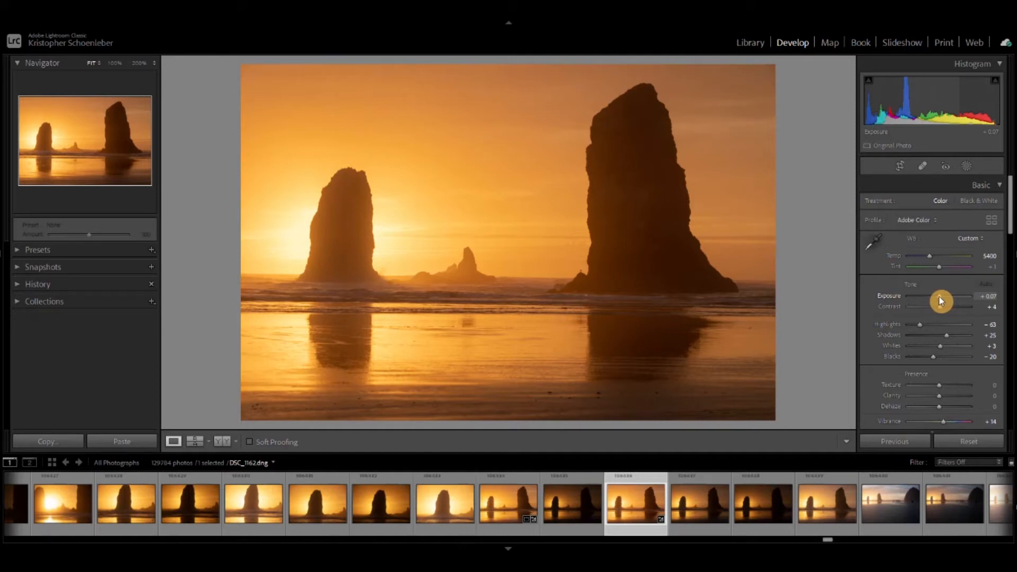
left_click_drag(940, 300, 941, 300)
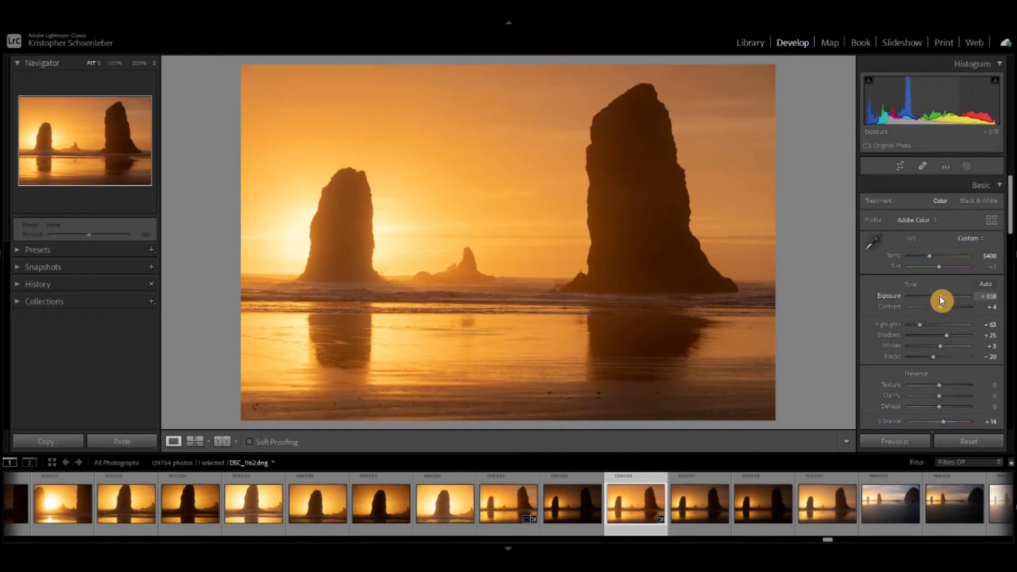
Rotate the crop of DSC_1162.dng slightly to straighten the horizon and apply it
left_click(900, 166)
left_click_drag(787, 65, 784, 59)
key("Return")
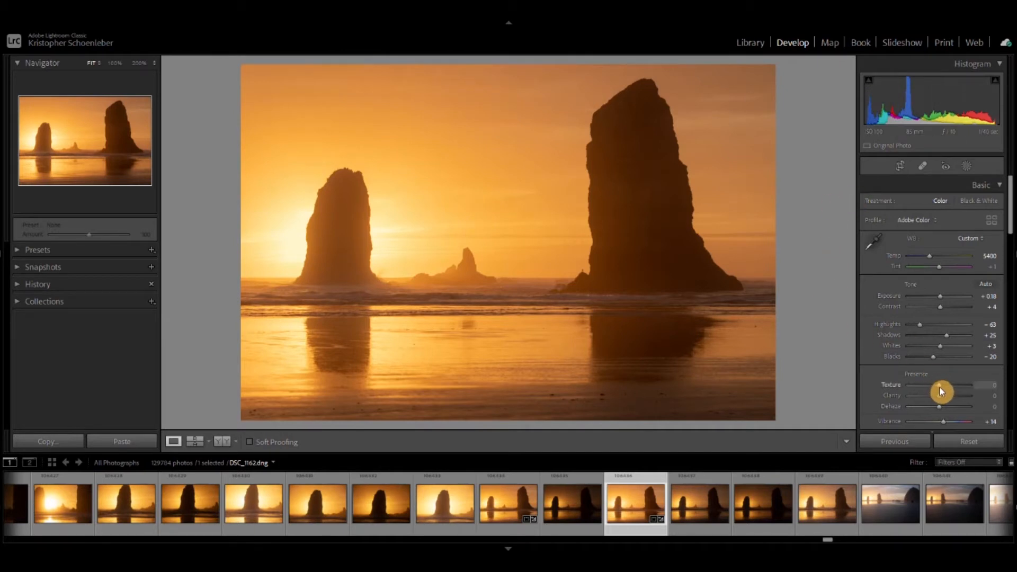
Set texture to +21, clarity to +7, blacks to -14, whites to +2, highlights to -19 and shadows to +23
mouse_move(939, 387)
left_mouse_down()
mouse_move(974, 386)
mouse_move(926, 399)
mouse_move(965, 399)
mouse_move(943, 401)
left_mouse_up()
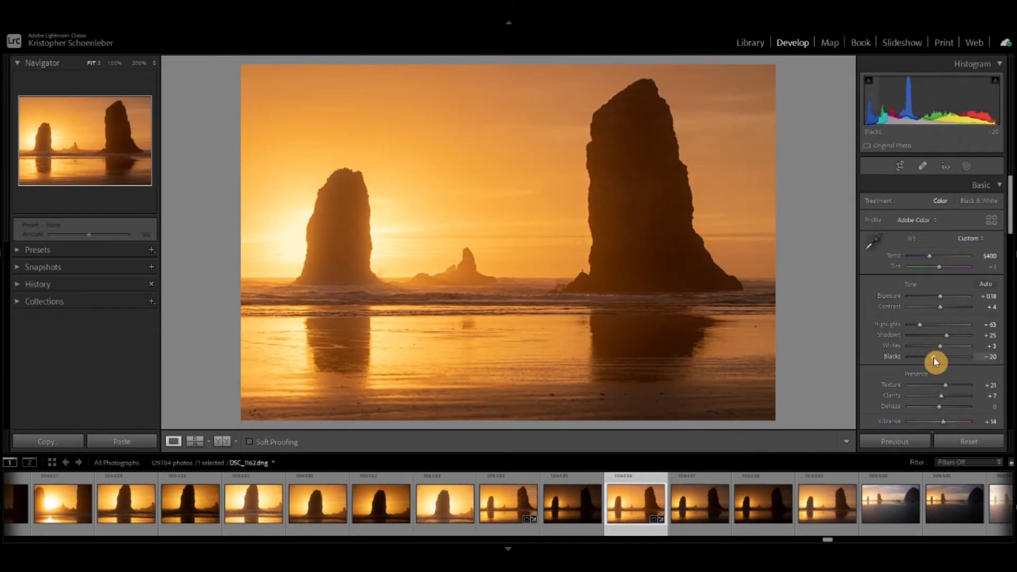
left_click_drag(935, 361, 936, 363)
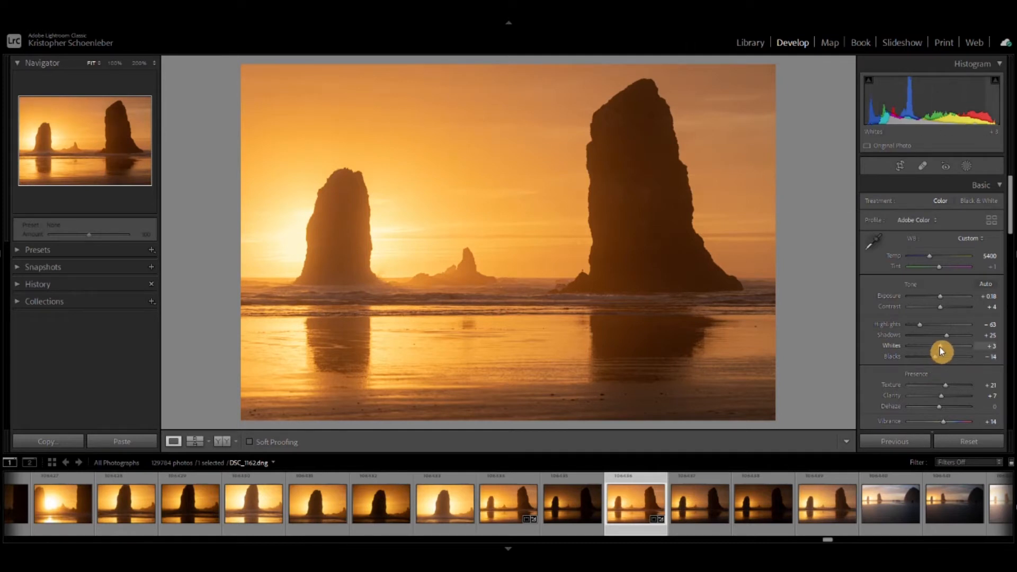
mouse_move(940, 347)
left_mouse_down()
mouse_move(949, 347)
mouse_move(940, 352)
left_mouse_up()
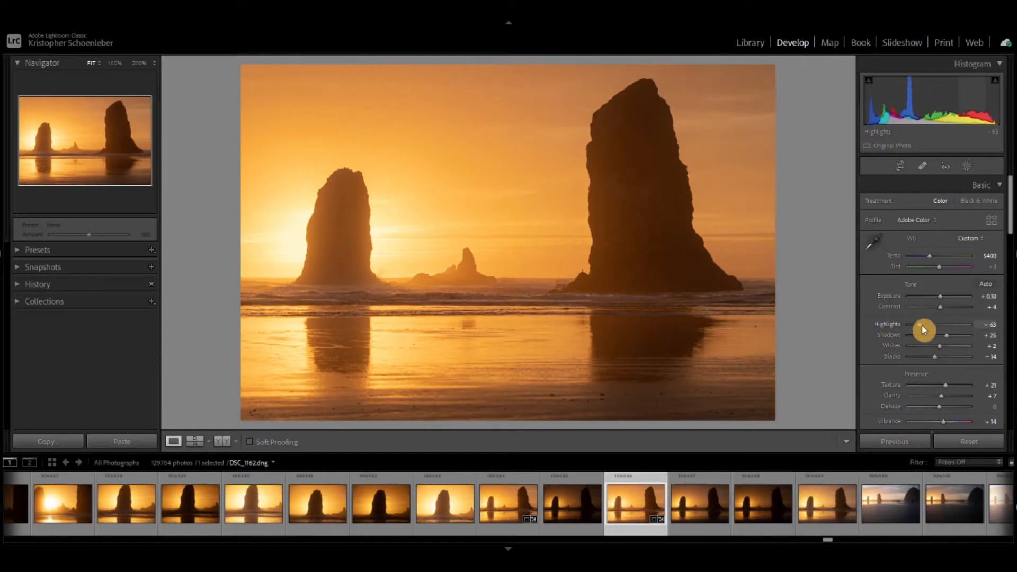
left_click_drag(917, 329, 932, 335)
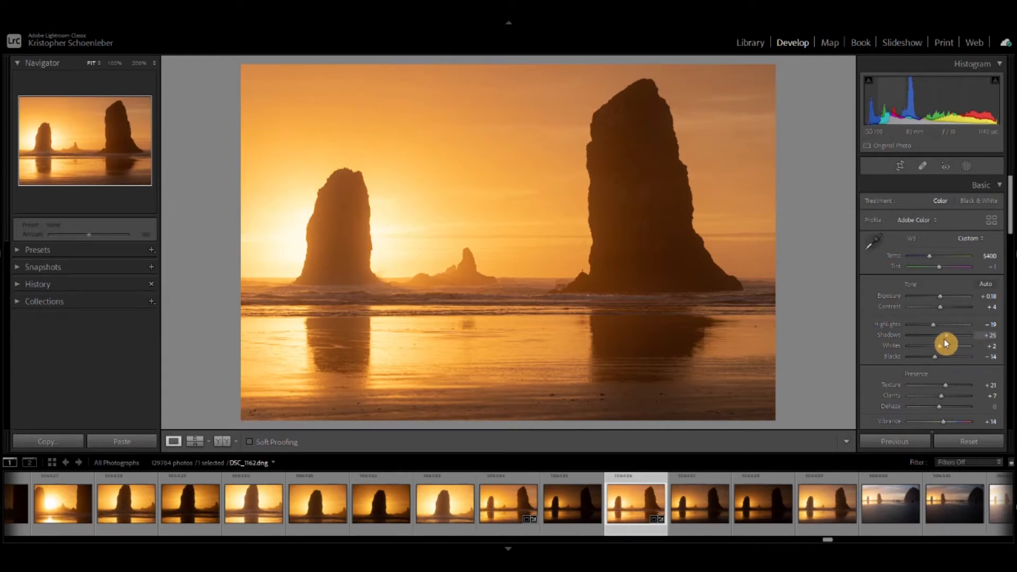
mouse_move(948, 340)
left_mouse_down()
mouse_move(957, 338)
mouse_move(945, 341)
left_mouse_up()
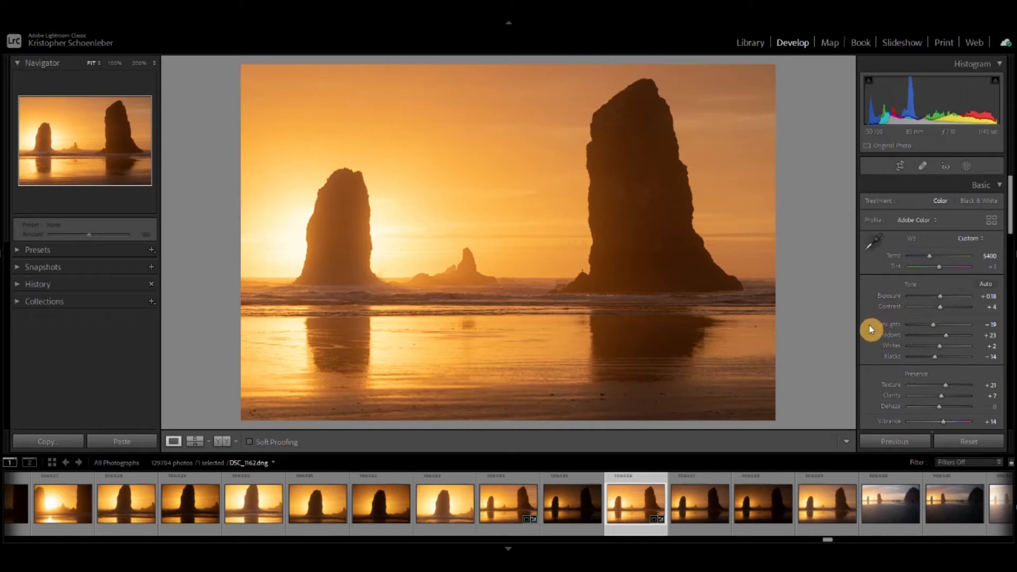
Try a higher orange saturation and reset it, and raise the orange and yellow luminance to +15 each
scroll(870, 325, "down", 3)
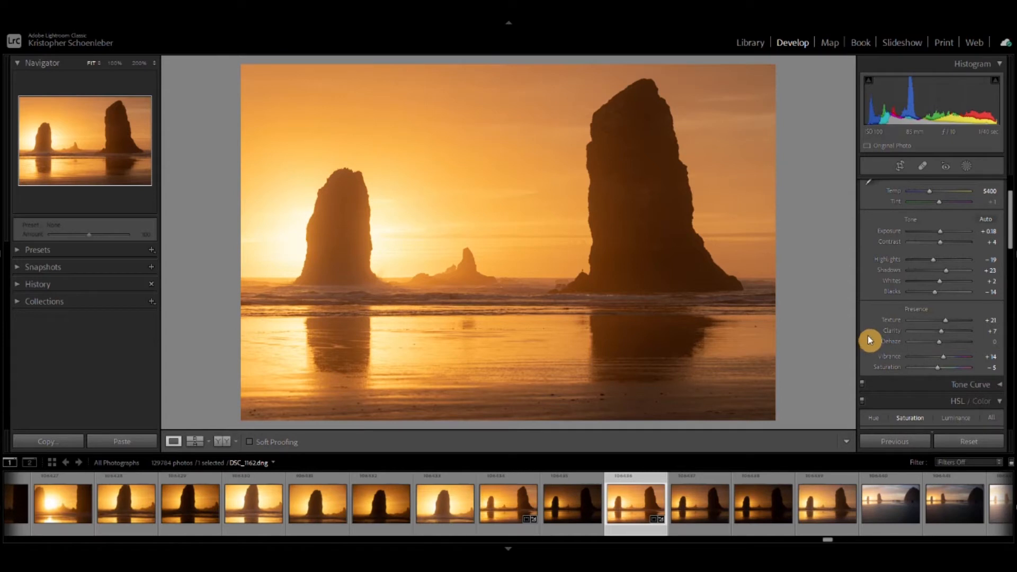
scroll(870, 337, "down", 9)
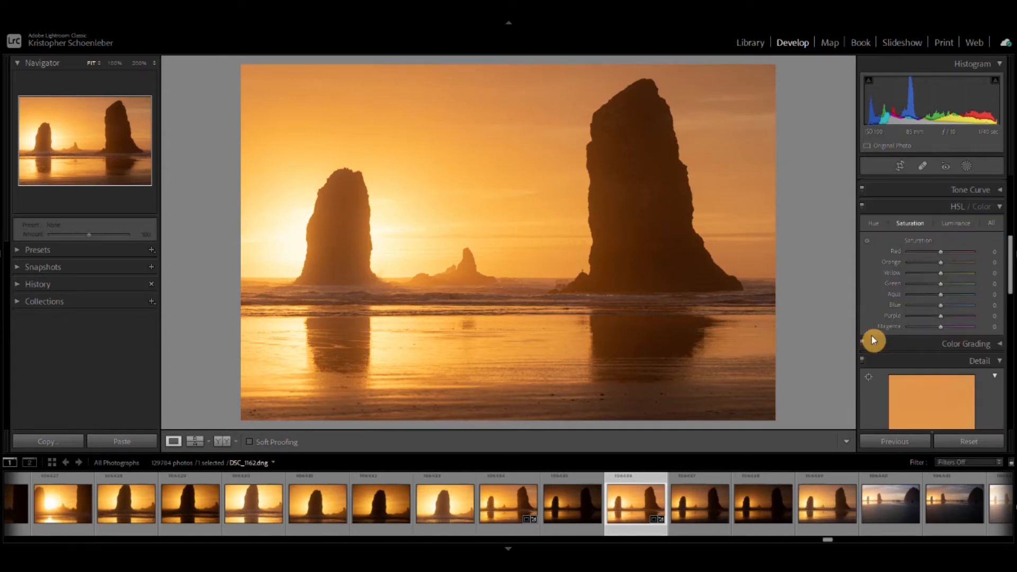
mouse_move(942, 265)
left_mouse_down()
mouse_move(904, 267)
mouse_move(944, 268)
left_mouse_up()
double_click(942, 264)
left_click(949, 224)
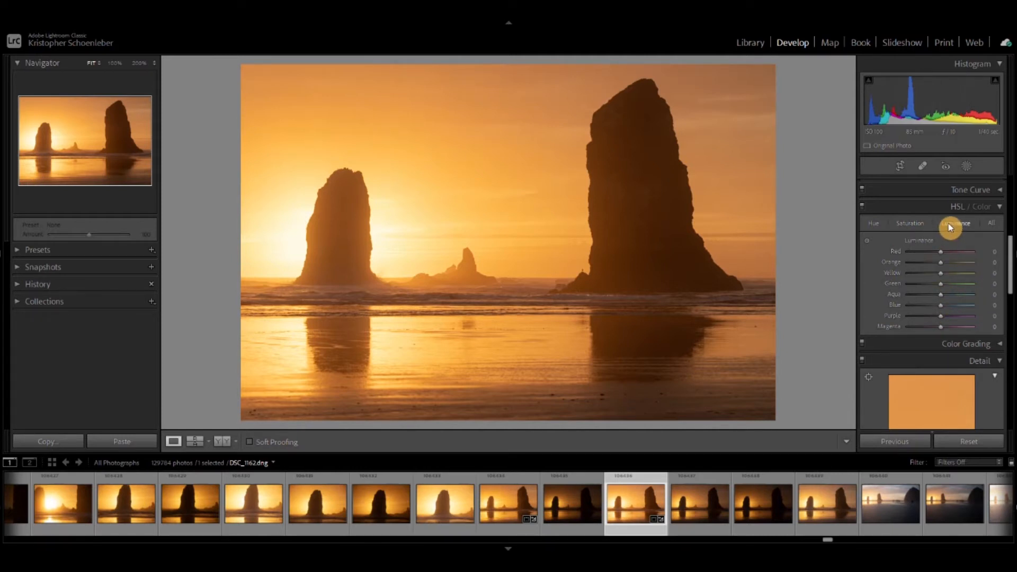
mouse_move(955, 263)
left_mouse_down()
mouse_move(945, 262)
mouse_move(954, 277)
mouse_move(935, 279)
mouse_move(959, 276)
mouse_move(948, 278)
left_mouse_up()
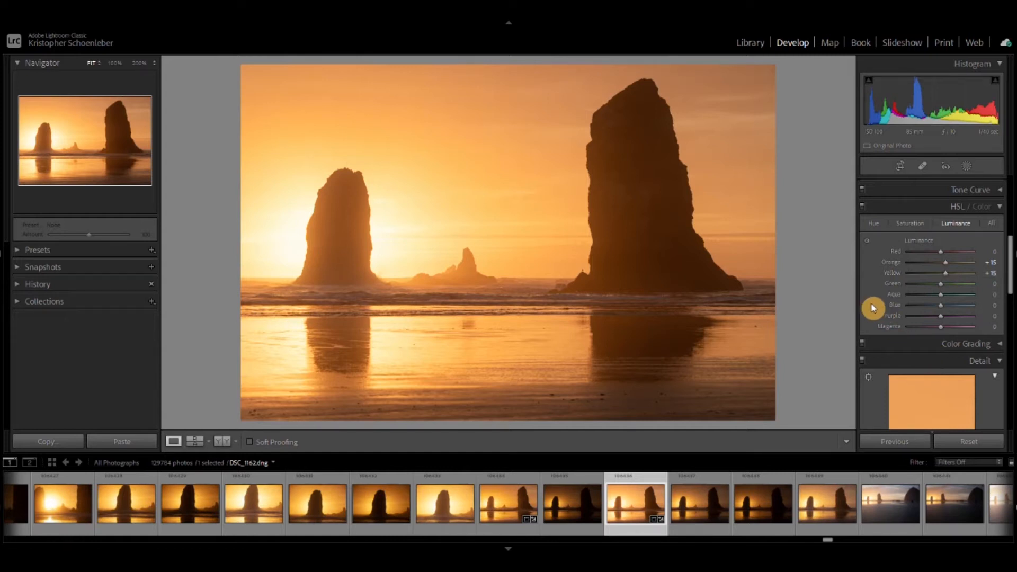
Examine the sea stack edges in the detail preview and review the sharpening, noise reduction and lens correction settings
scroll(873, 308, "down", 3)
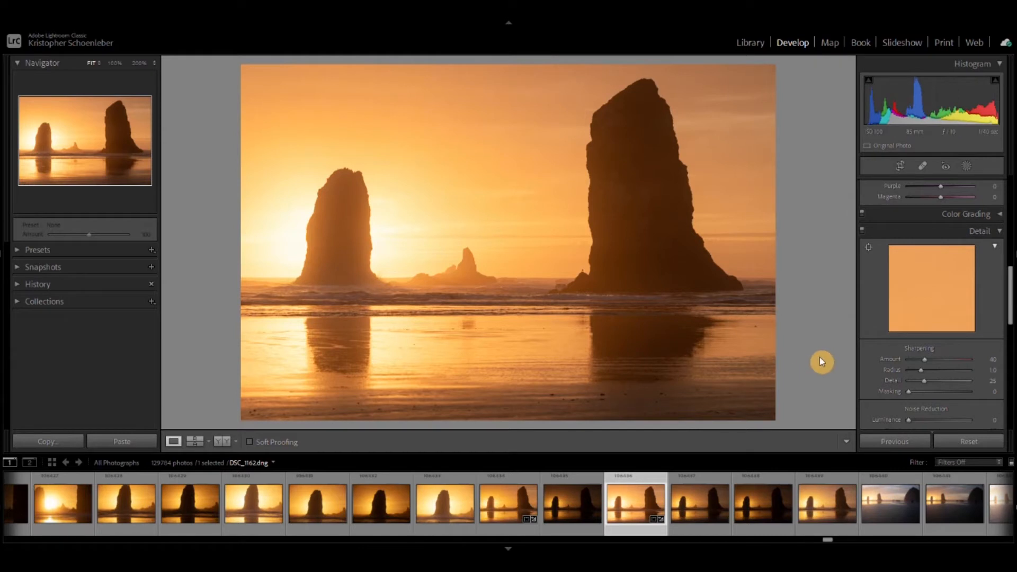
left_click(868, 247)
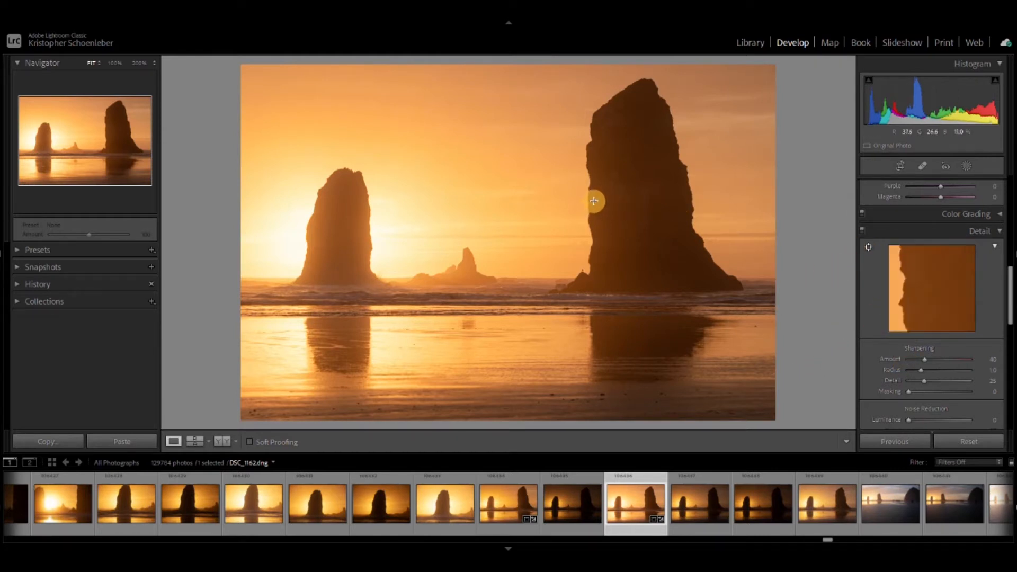
left_click(370, 199)
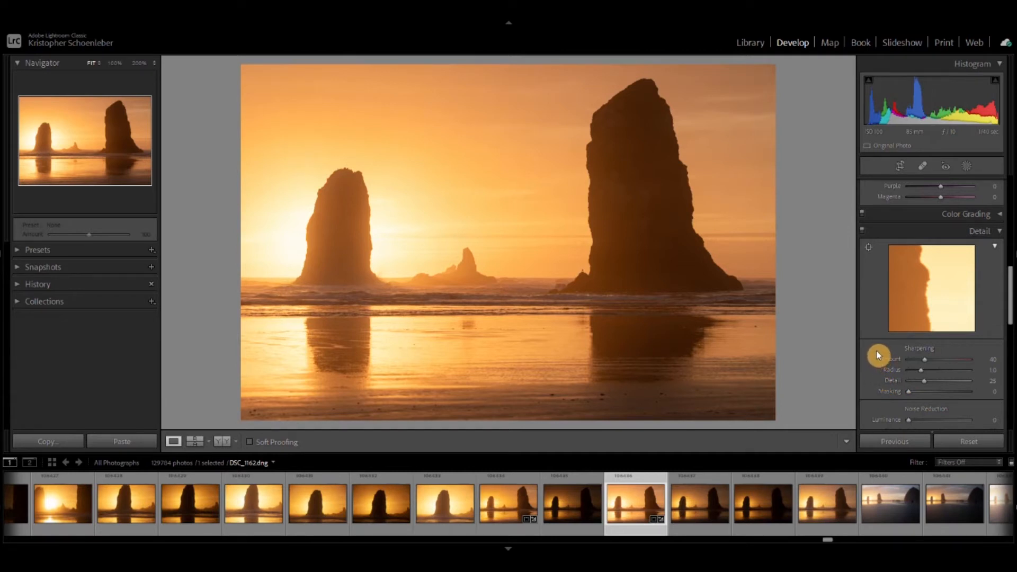
scroll(879, 355, "down", 3)
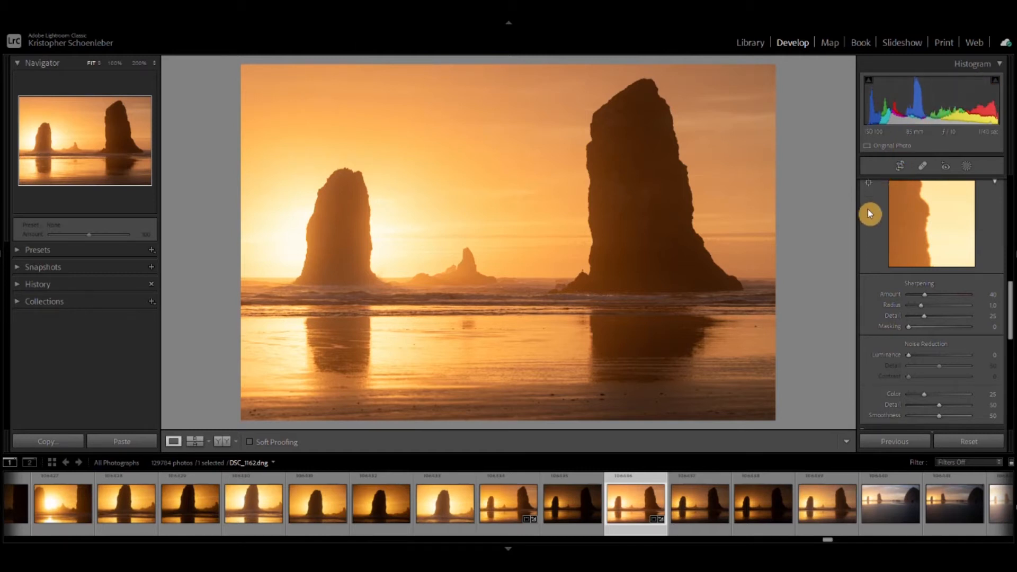
scroll(871, 222, "down", 3)
scroll(871, 226, "down", 3)
scroll(872, 227, "up", 1)
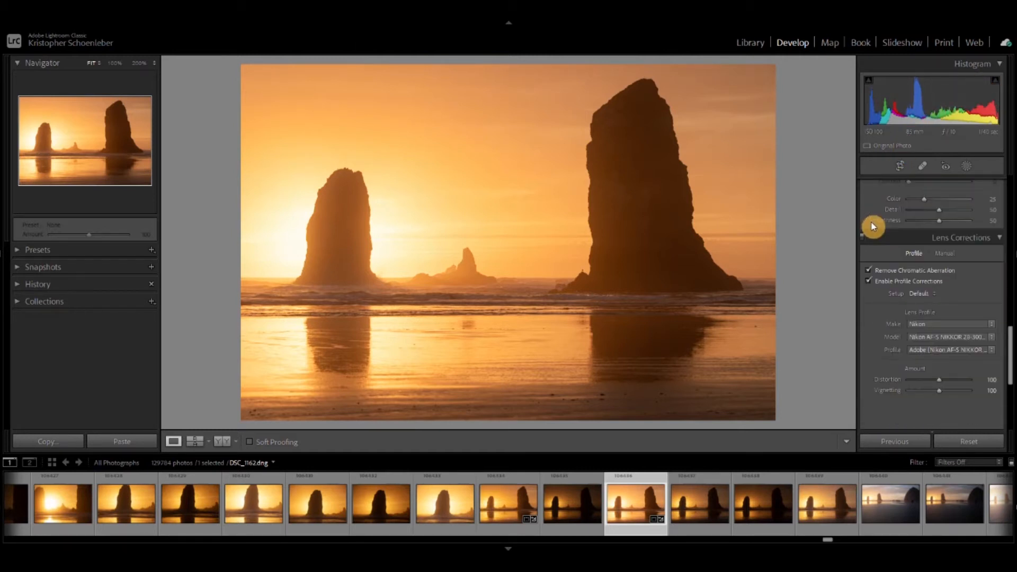
scroll(873, 227, "up", 4)
scroll(873, 228, "up", 10)
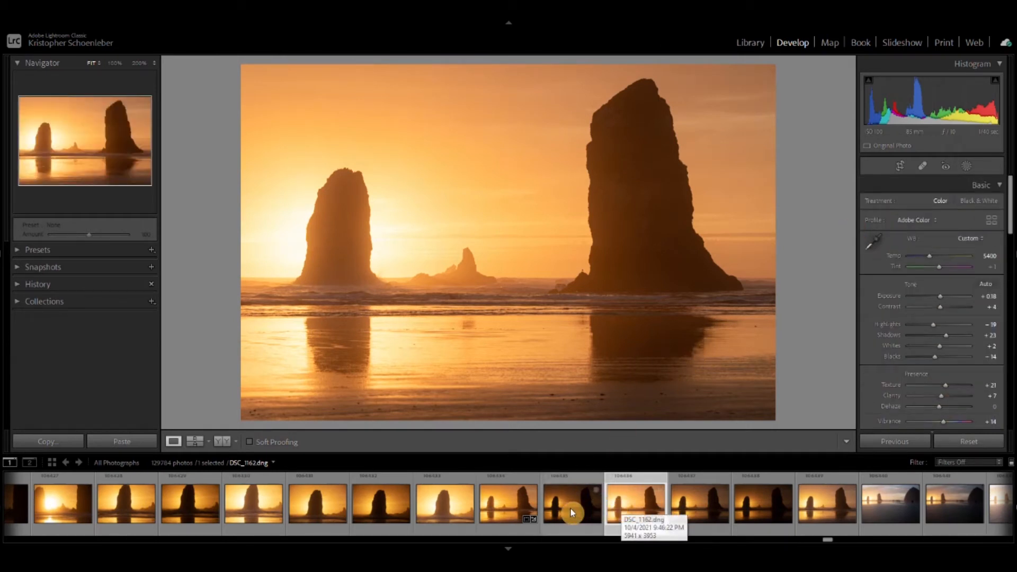
Compare the edited photos DSC_1160.dng and DSC_1162.dng by switching back and forth between them
left_click(503, 509)
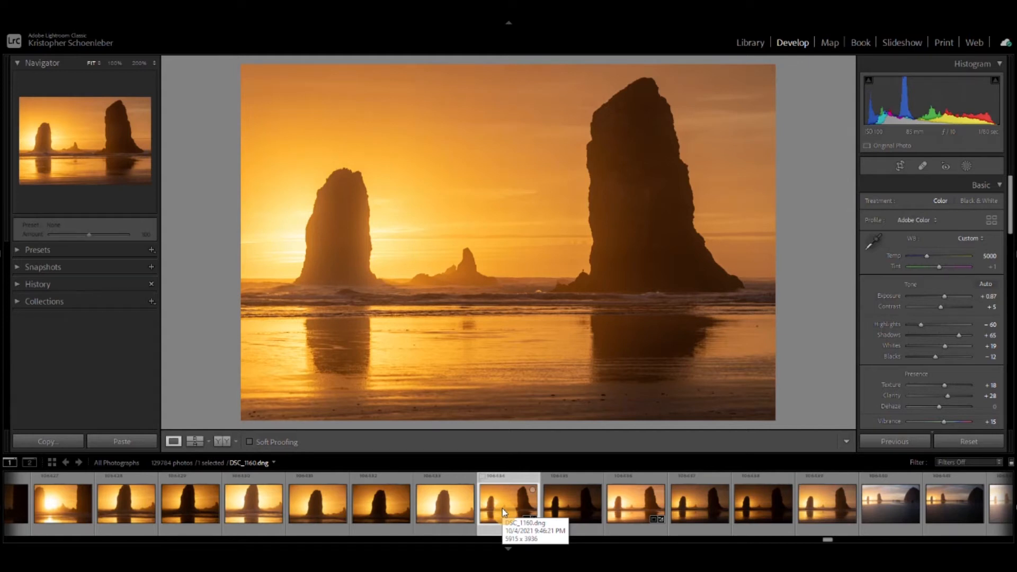
left_click(626, 506)
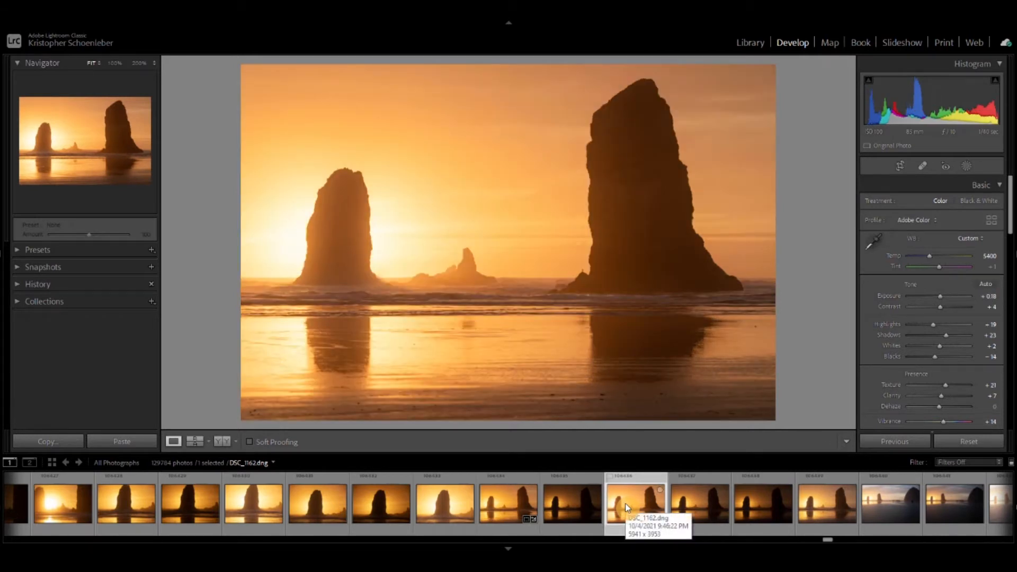
left_click(509, 506)
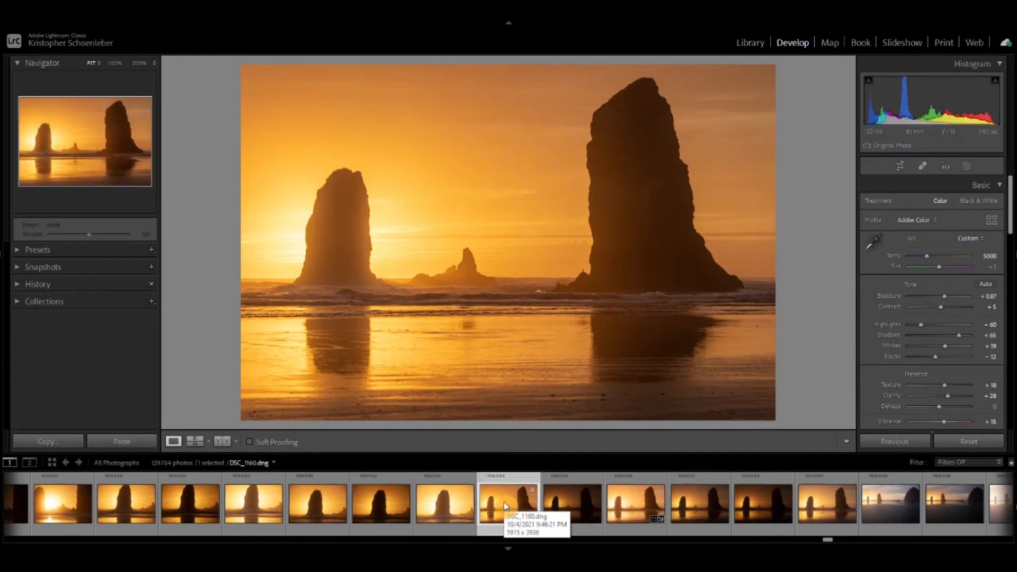
left_click(632, 503)
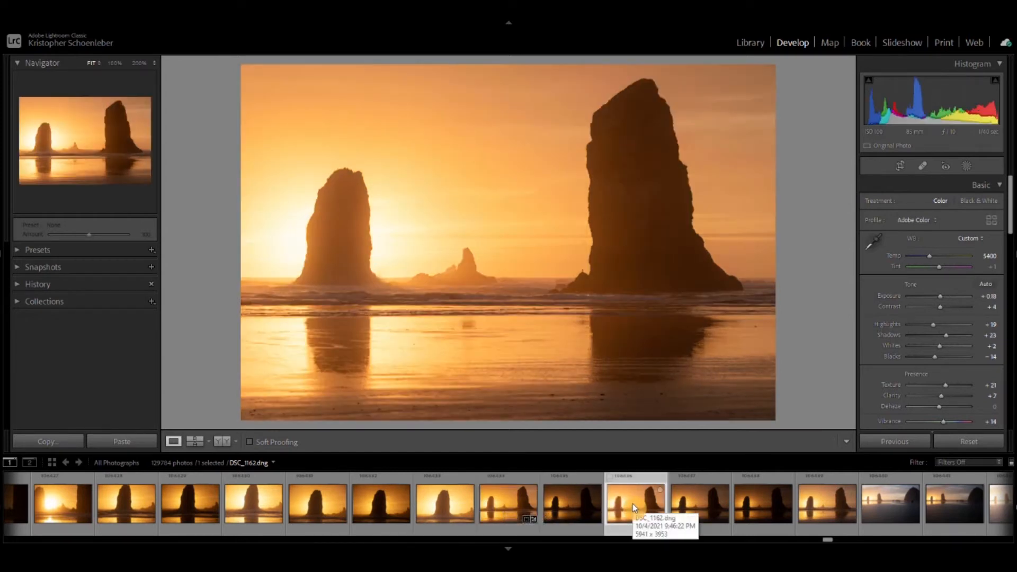
left_click(508, 509)
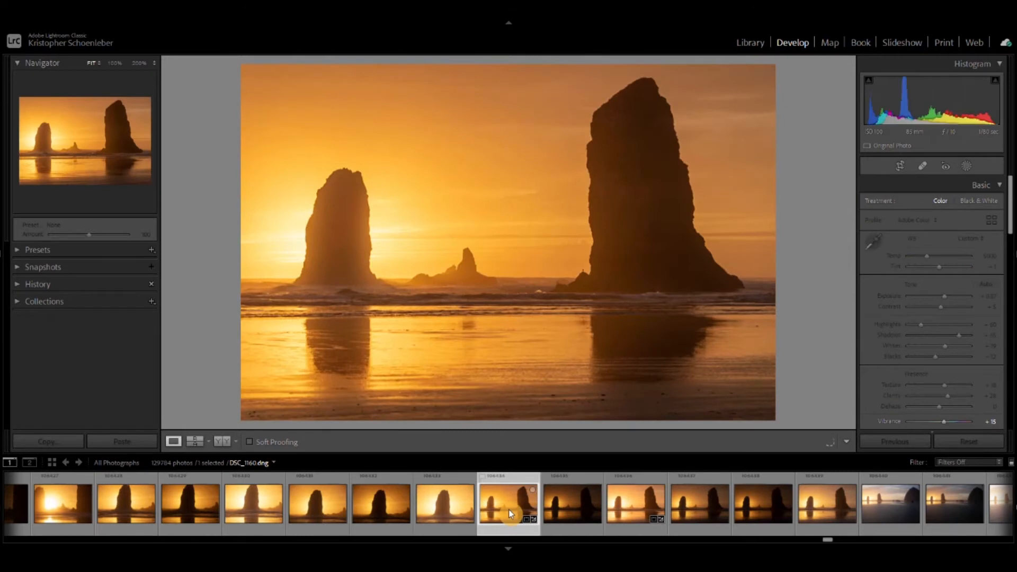
left_click(628, 503)
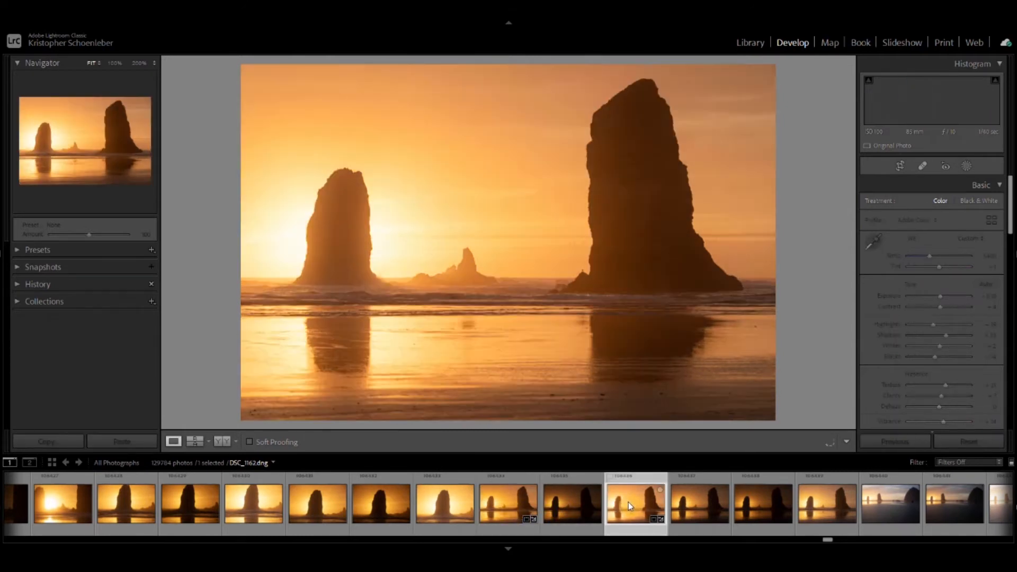
left_click(503, 507)
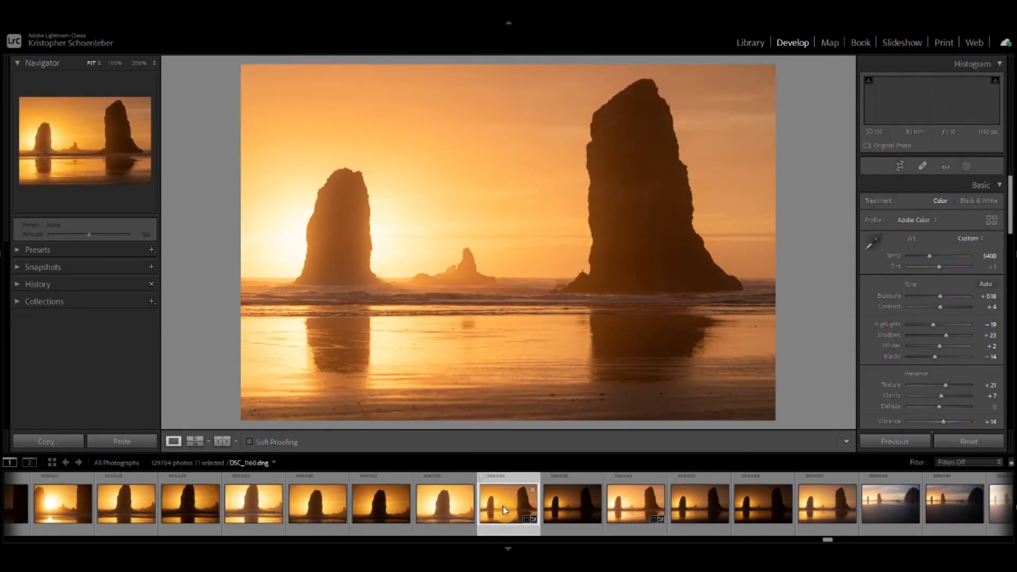
left_click(628, 504)
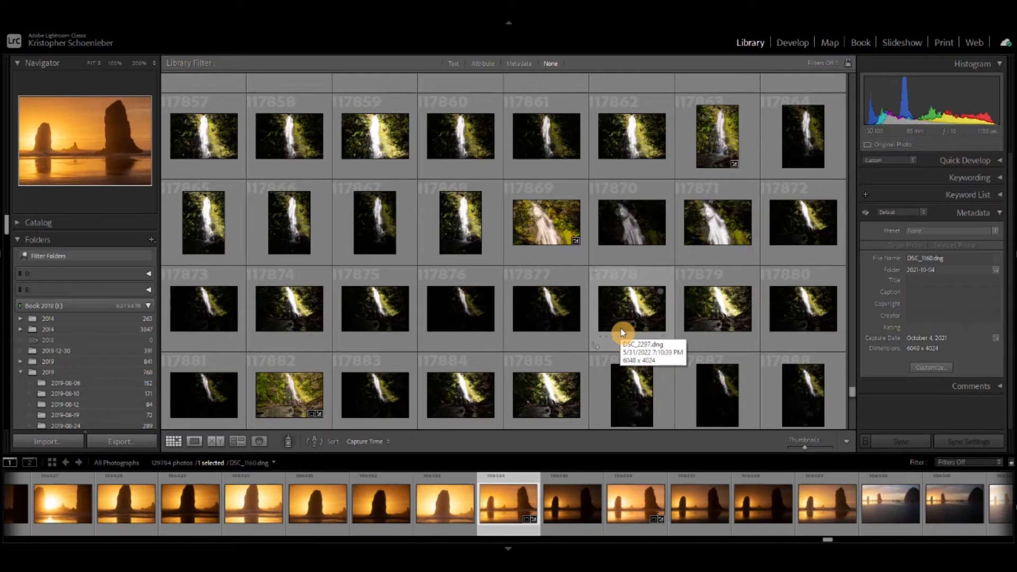
Open the waterfall photo DSC_2276.dng in the loupe view and switch to developing it
left_click(209, 148)
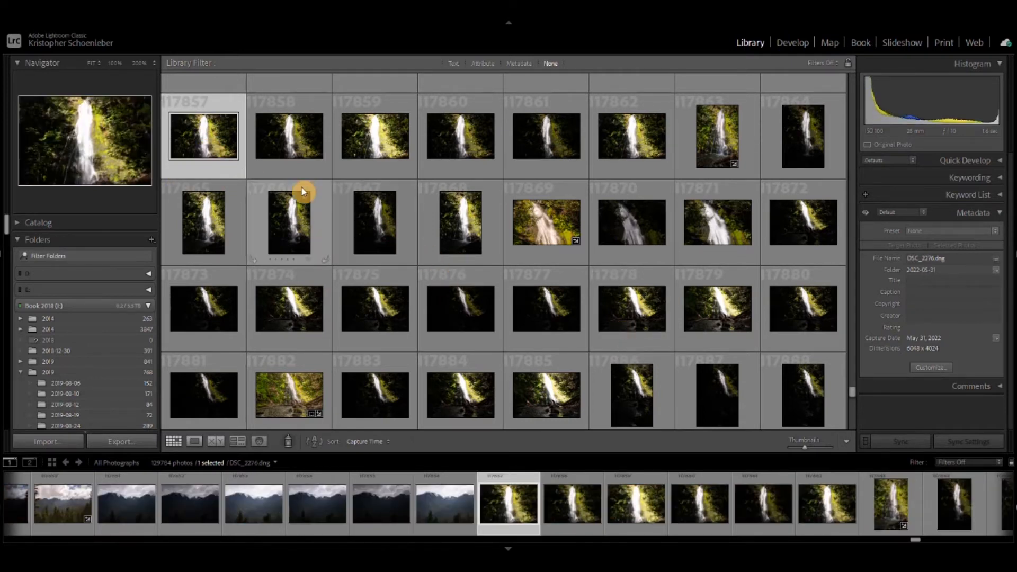
key("e")
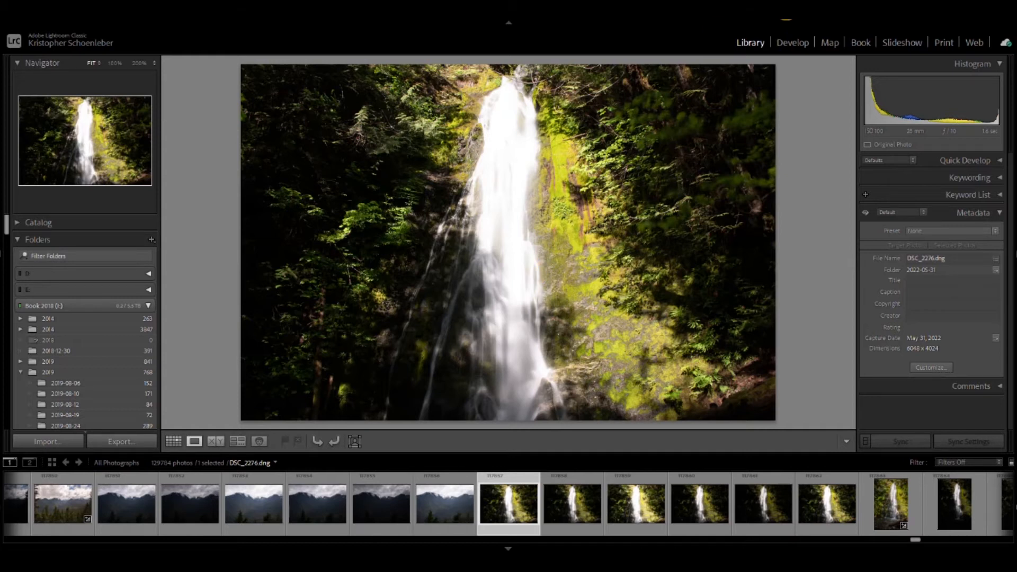
left_click(793, 42)
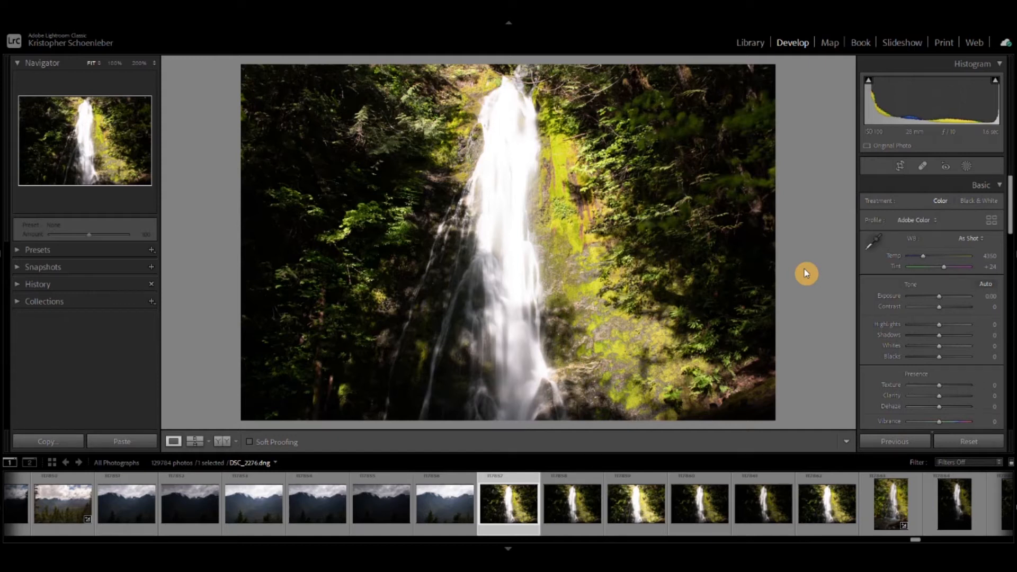
Browse the waterfall series to the vertical shots and view DSC_2363.dng and DSC_2364.dng
scroll(662, 504, "down", 5)
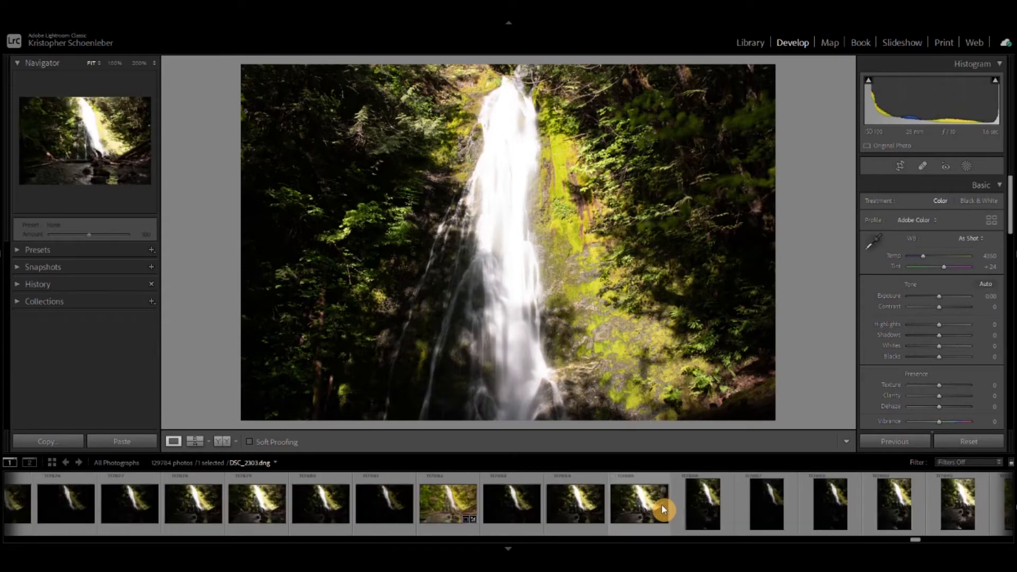
scroll(662, 504, "down", 3)
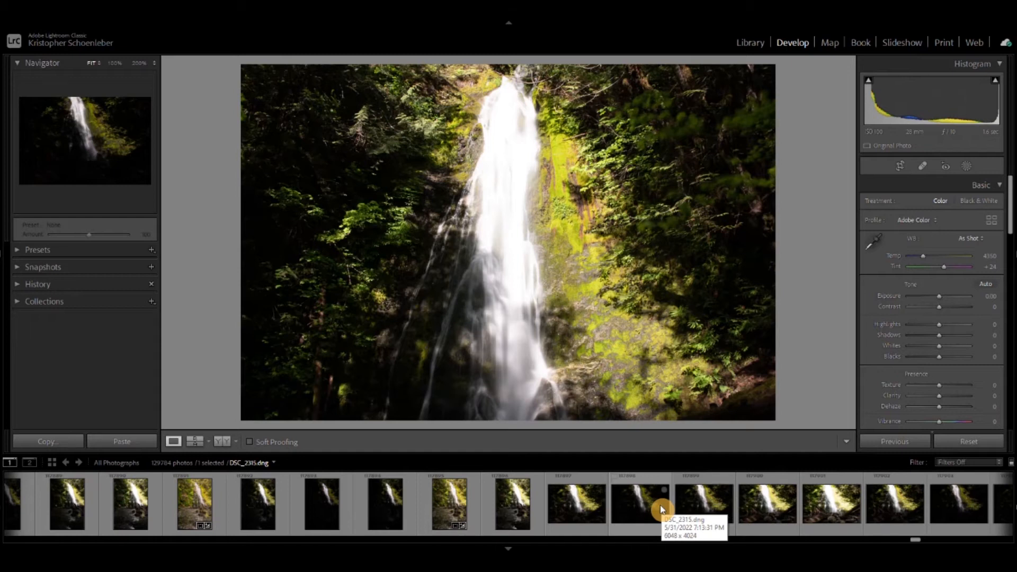
scroll(660, 505, "down", 3)
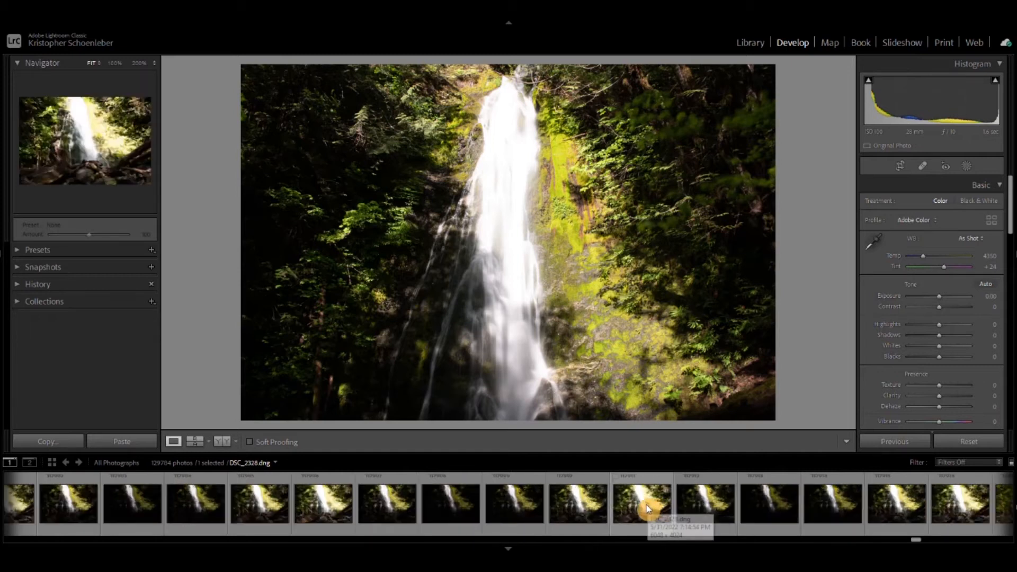
scroll(647, 506, "down", 3)
scroll(645, 505, "down", 3)
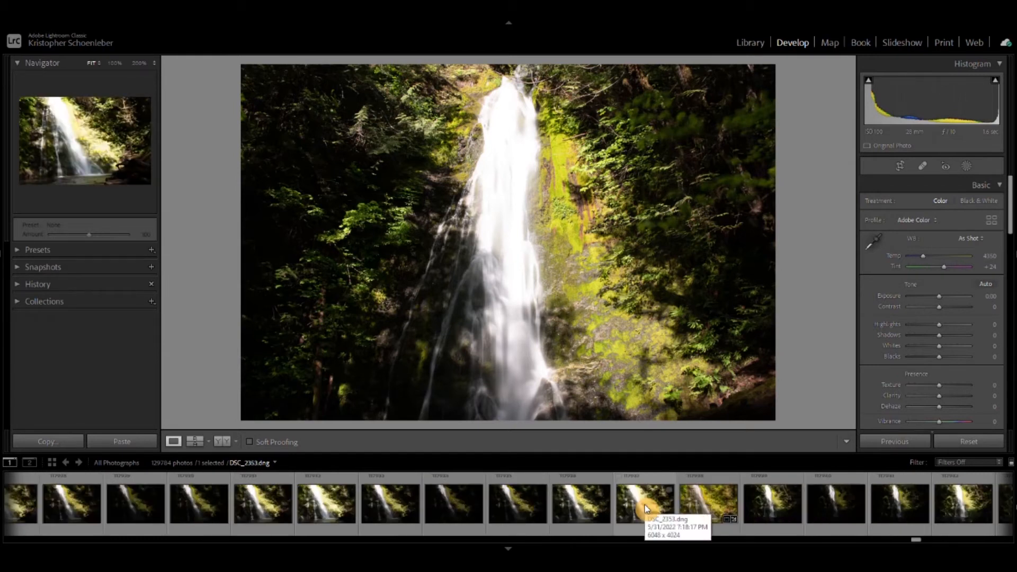
scroll(645, 507, "down", 3)
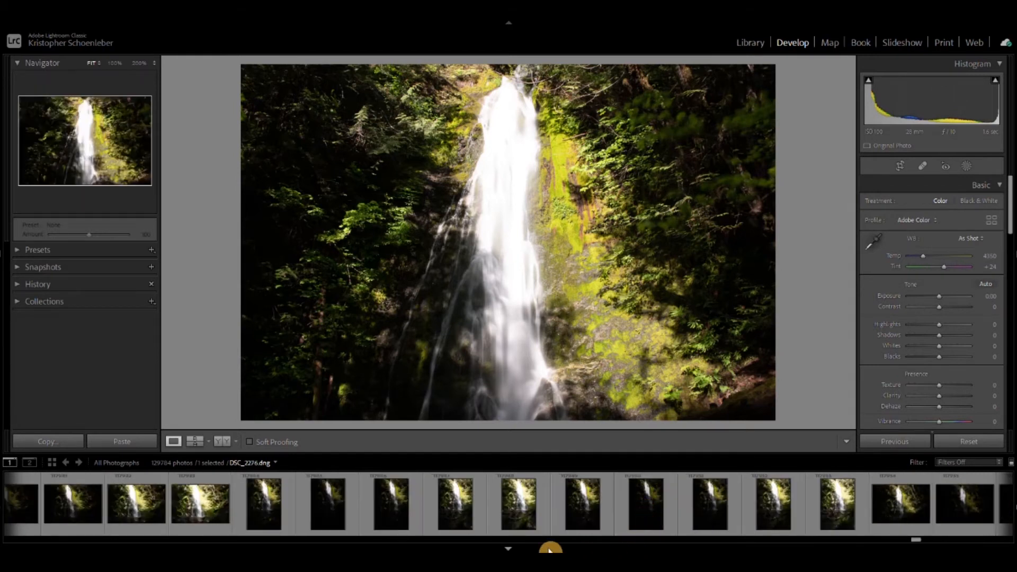
left_click(513, 503)
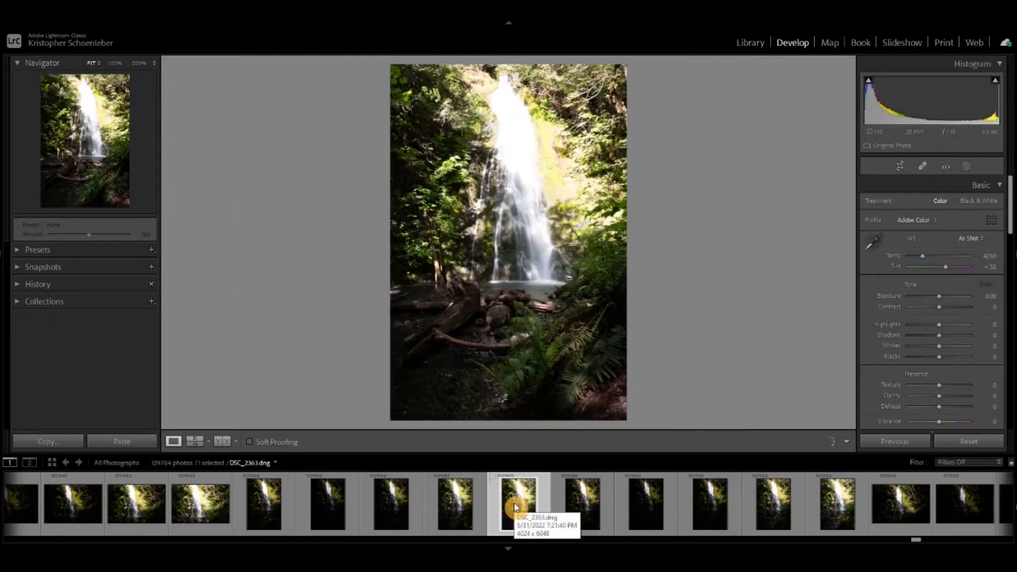
left_click(580, 500)
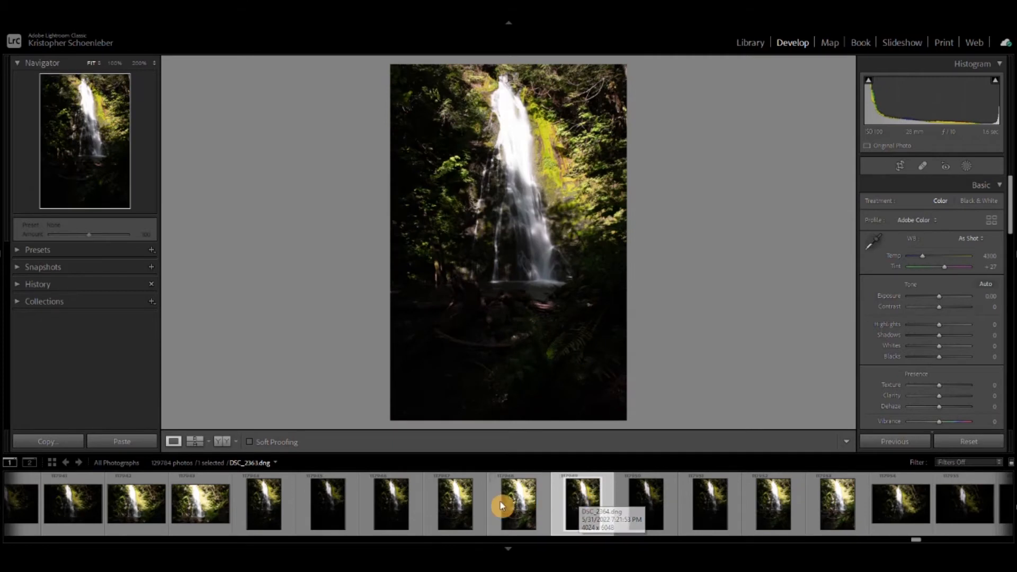
View the first bracket of five vertical waterfall exposures one by one, ending with DSC_2363.dng
left_click(266, 510)
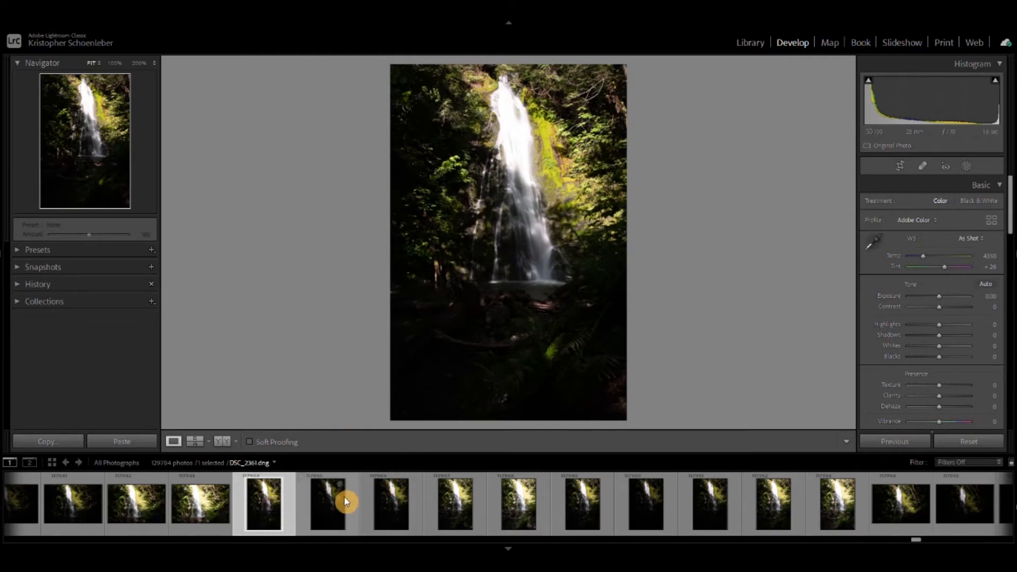
left_click(328, 510)
left_click(329, 510)
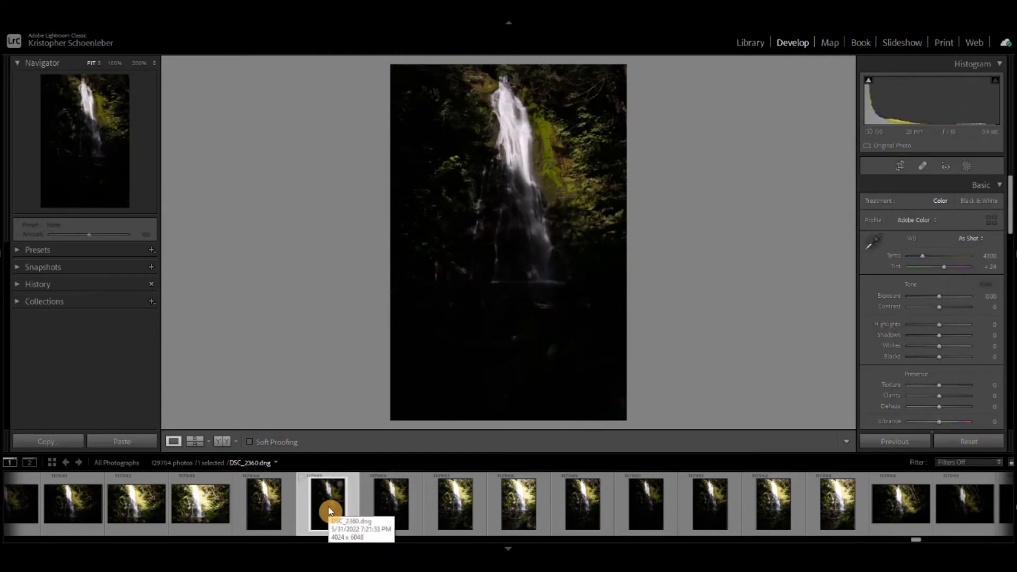
left_click(389, 498)
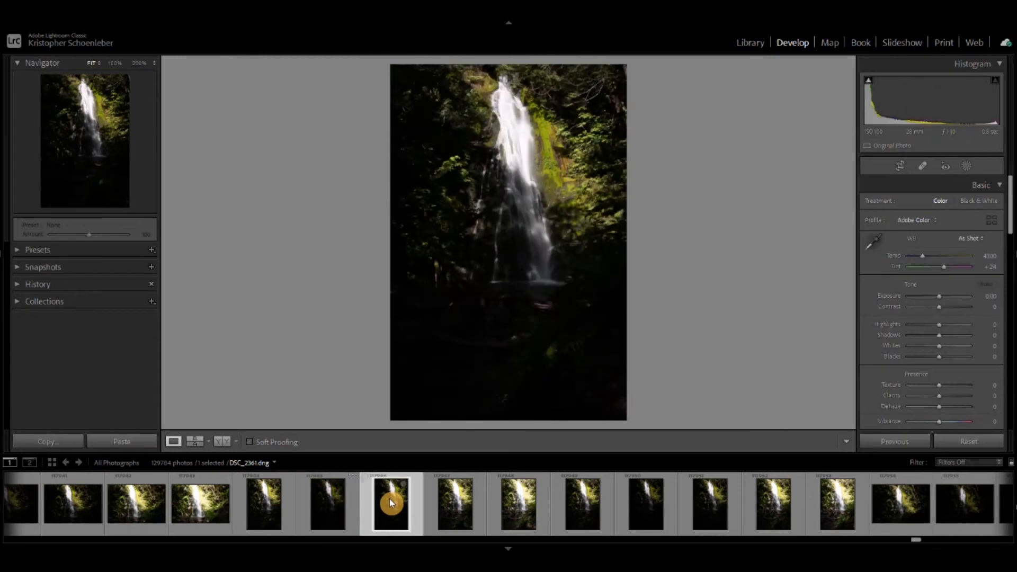
left_click(454, 499)
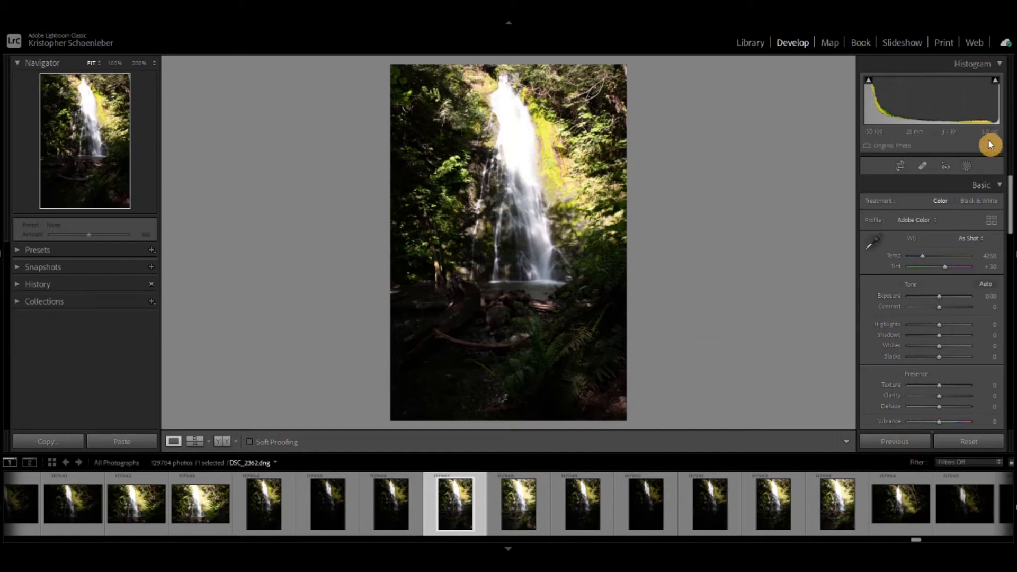
left_click(516, 501)
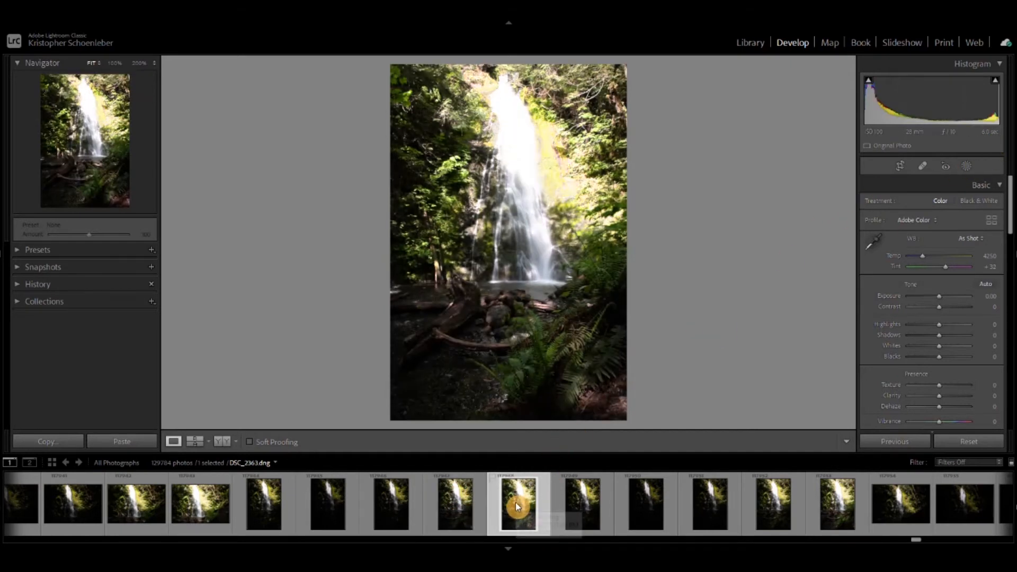
View the exposures of the second vertical waterfall bracket from DSC_2364.dng through DSC_2367.dng
left_click(583, 500)
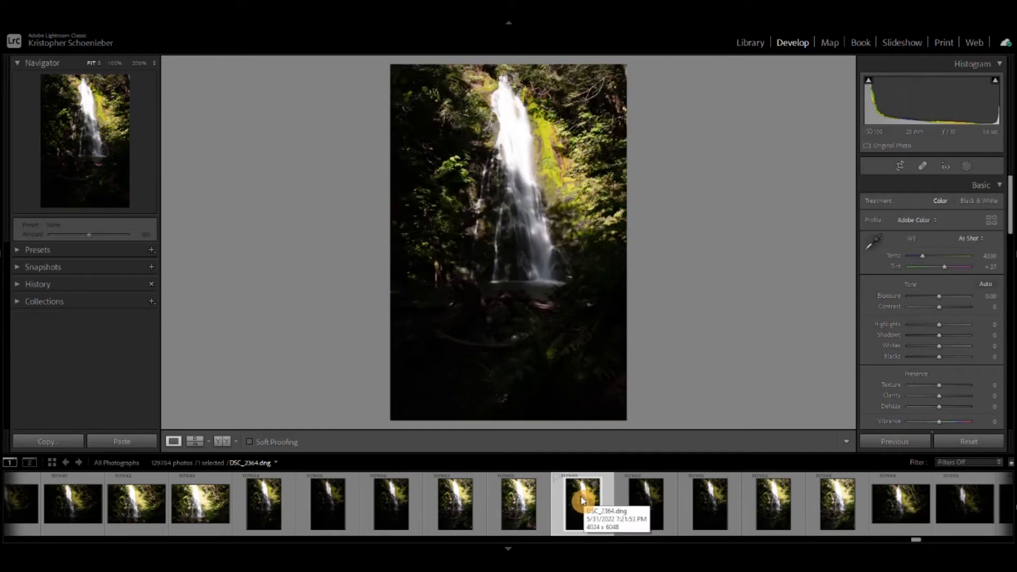
left_click(642, 502)
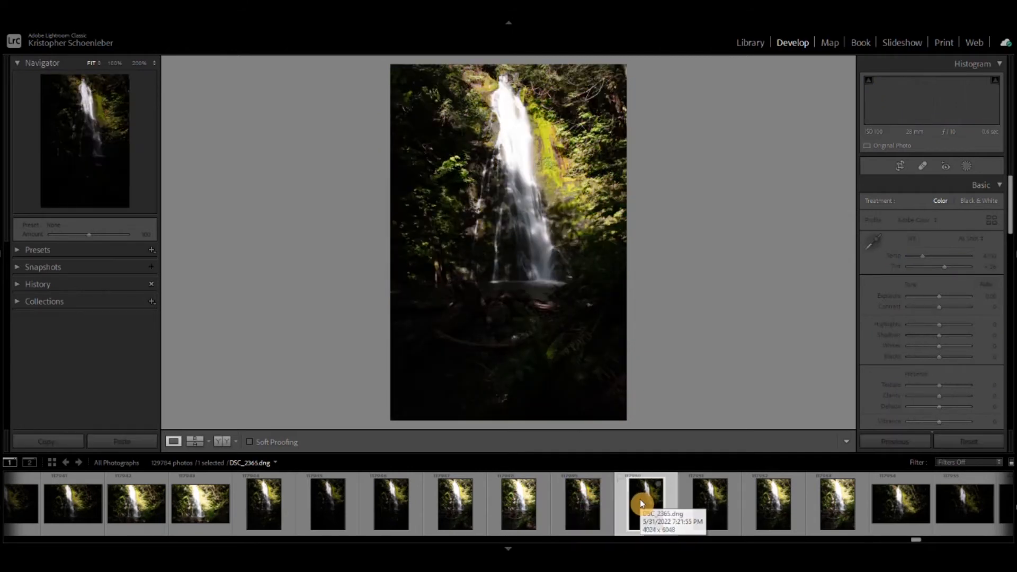
left_click(701, 499)
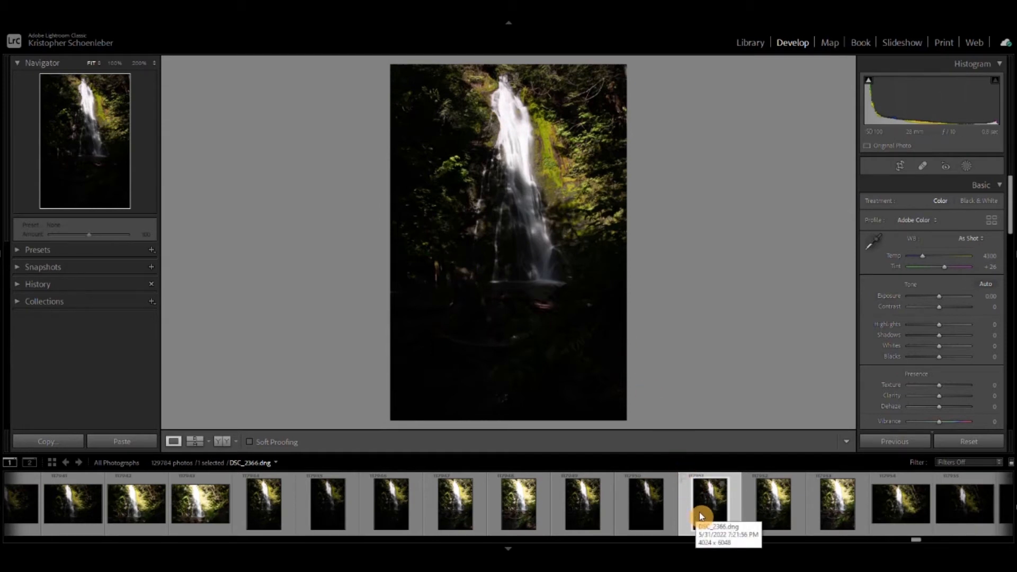
left_click(769, 501)
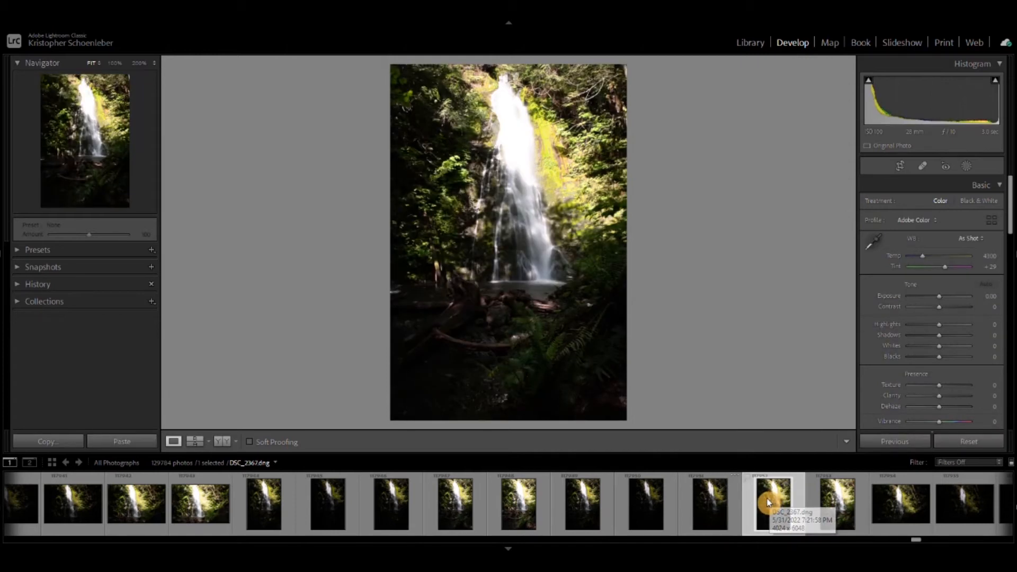
Open the edited merge DSC_2353-HDR.dng and switch between its before and after versions
scroll(766, 498, "down", 5)
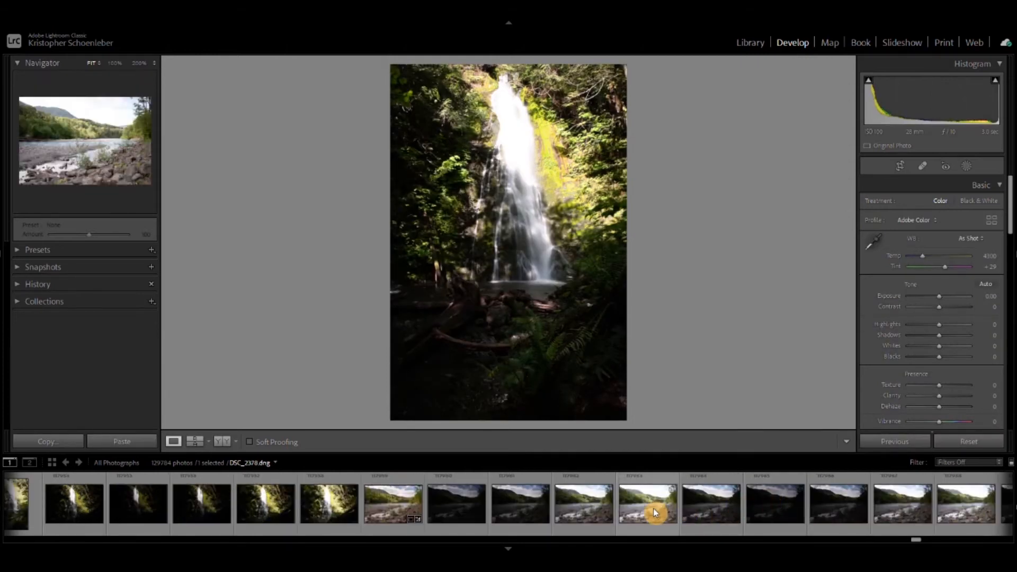
scroll(689, 511, "up", 5)
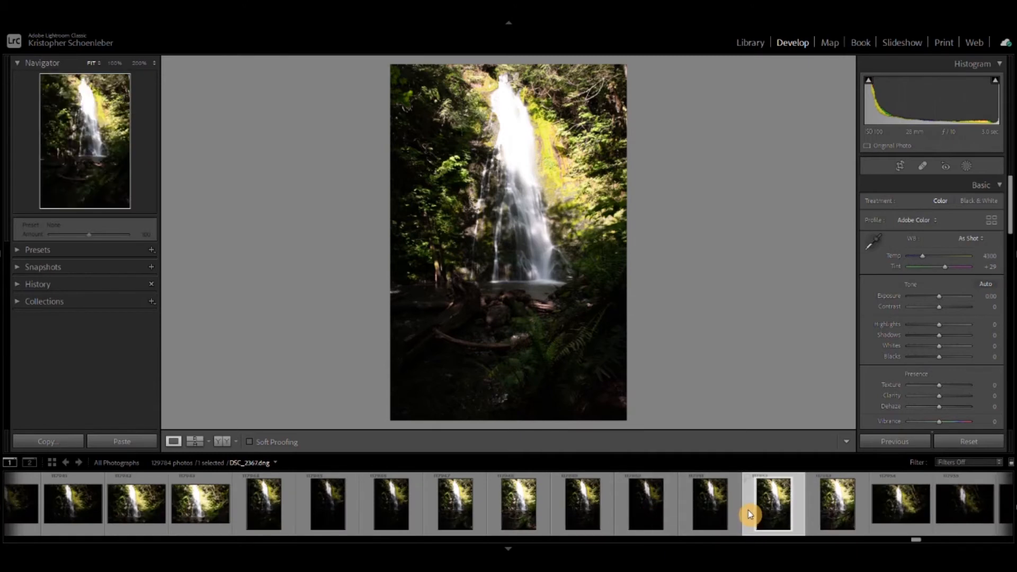
scroll(749, 512, "up", 3)
left_click(706, 507)
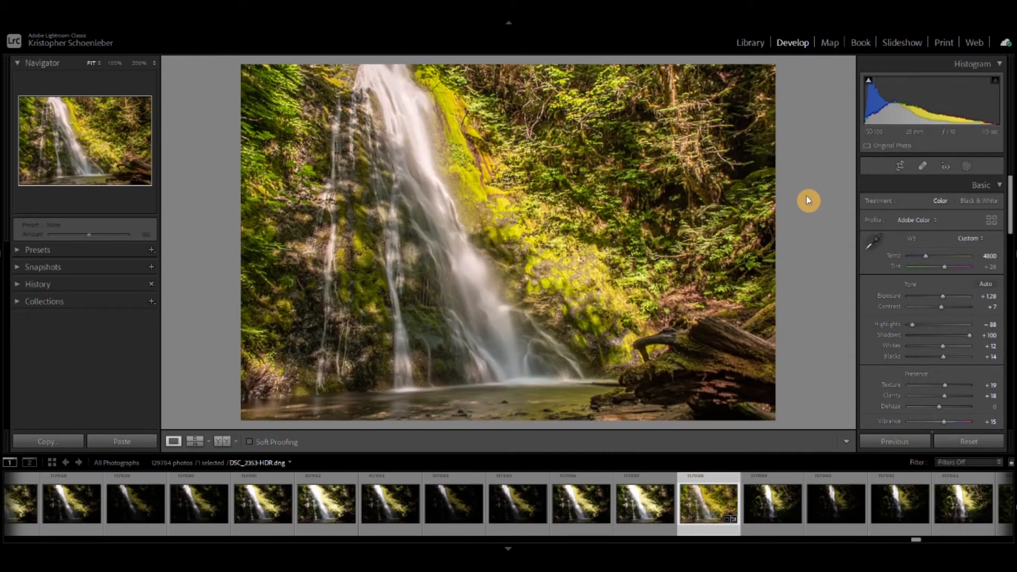
key("backslash")
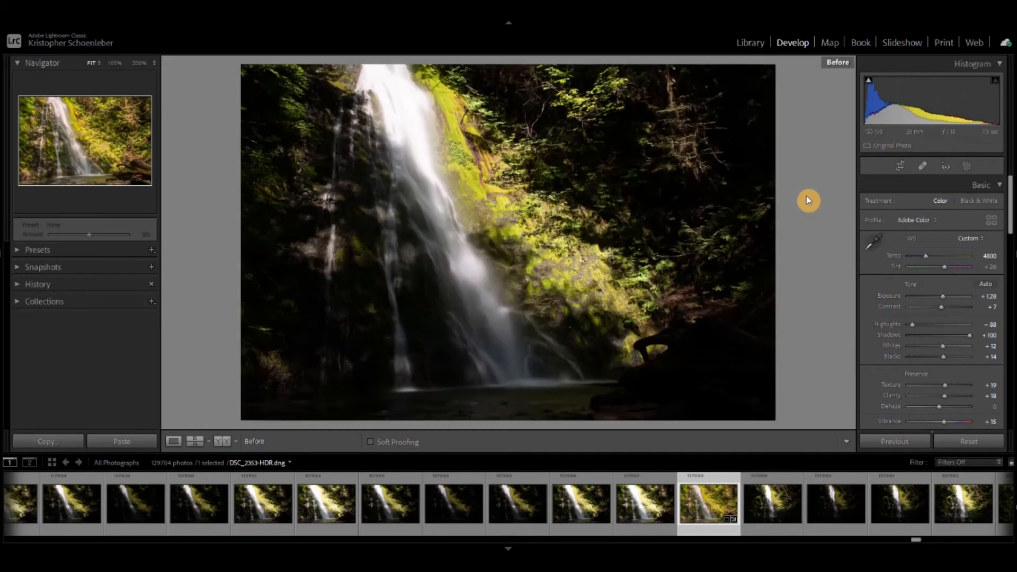
key("backslash")
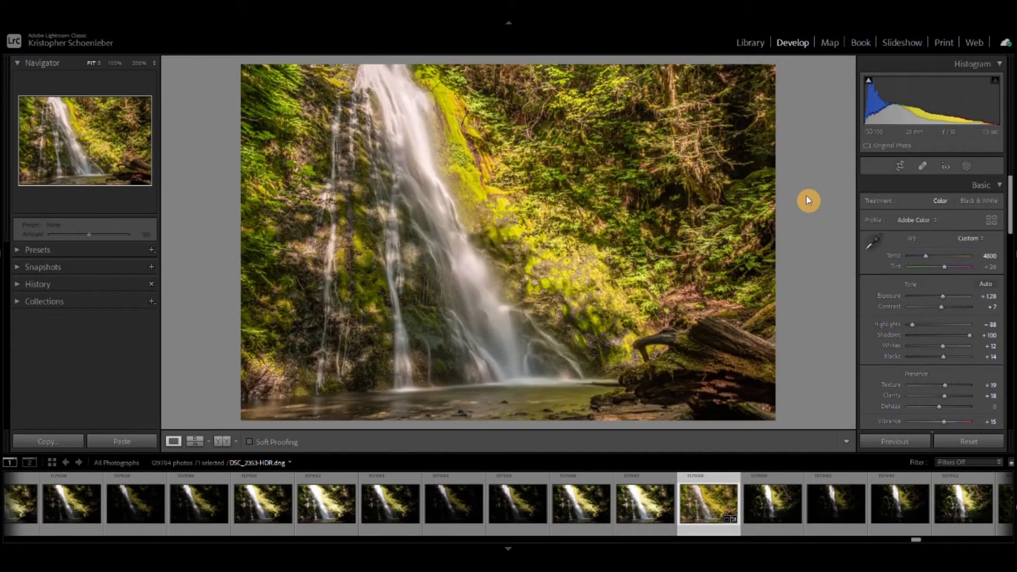
key("backslash")
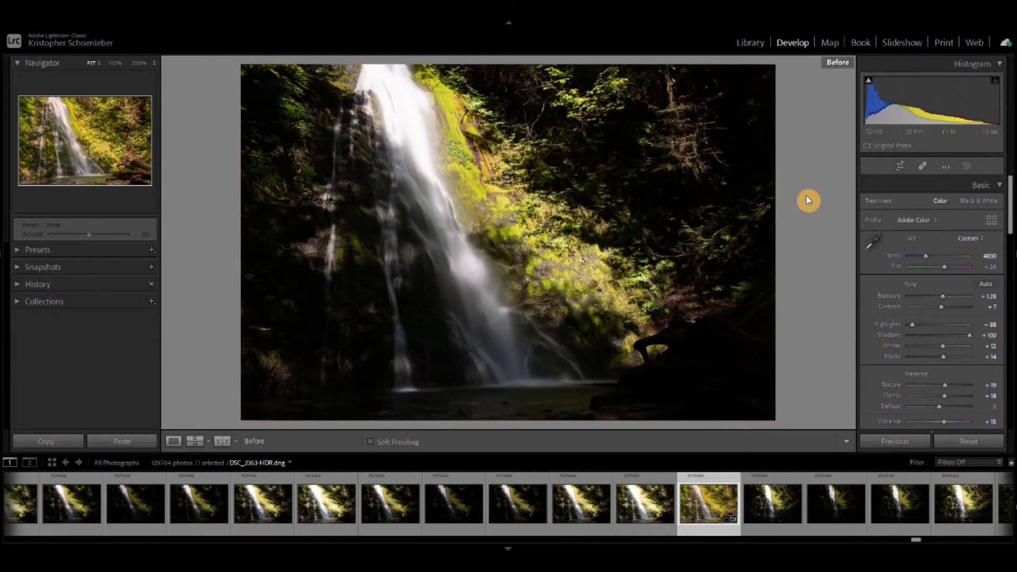
key("backslash")
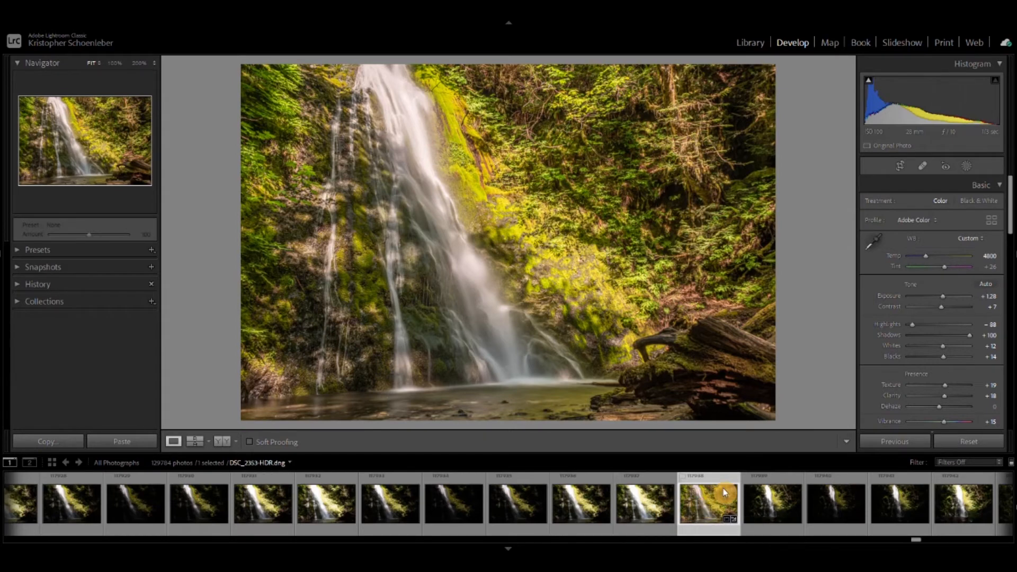
Recheck DSC_2353-HDR.dng against its unedited version, including a side-by-side before and after view, and return to the single view
key("backslash")
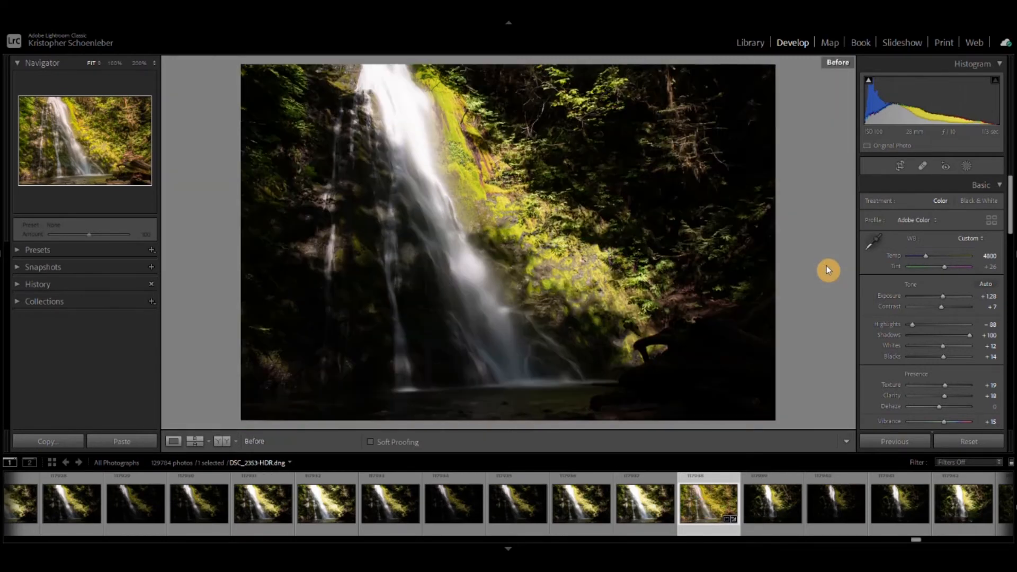
key("backslash")
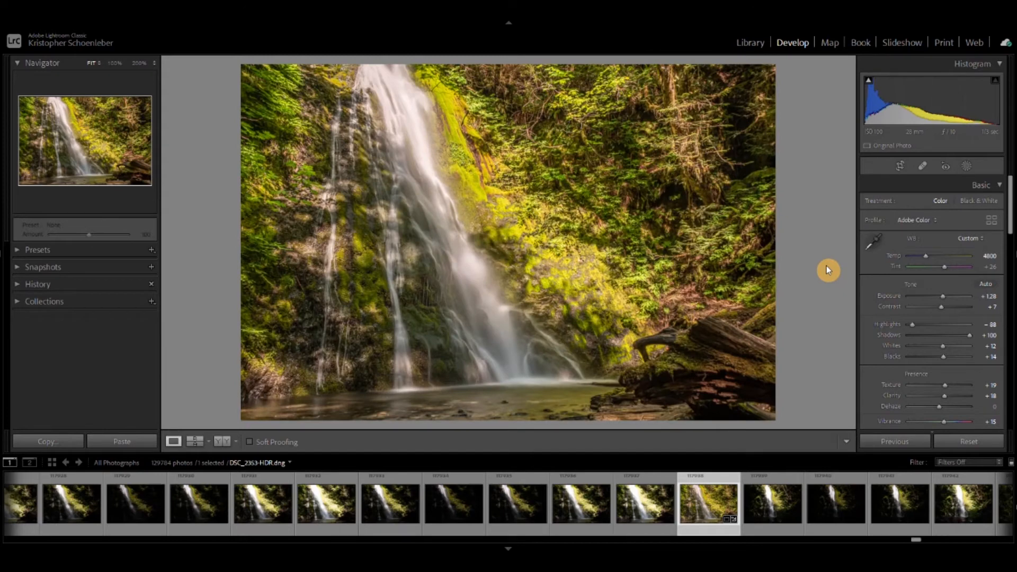
key("backslash")
key("backslash")
left_click(219, 443)
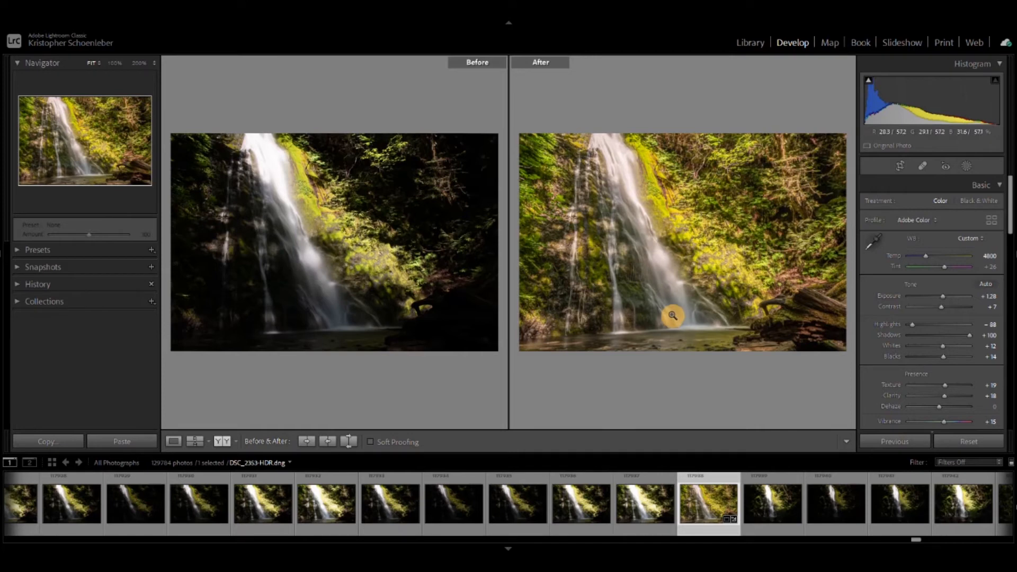
left_click(174, 441)
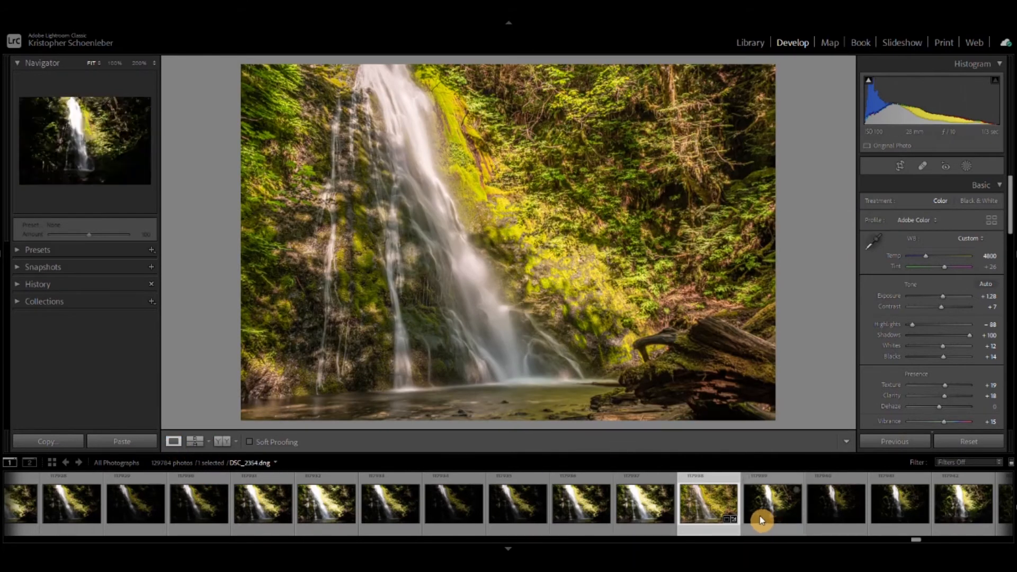
Merge the second vertical waterfall bracket of five exposures, starting at DSC_2364.dng, to HDR with Deghost Amount set to None
scroll(760, 518, "down", 5)
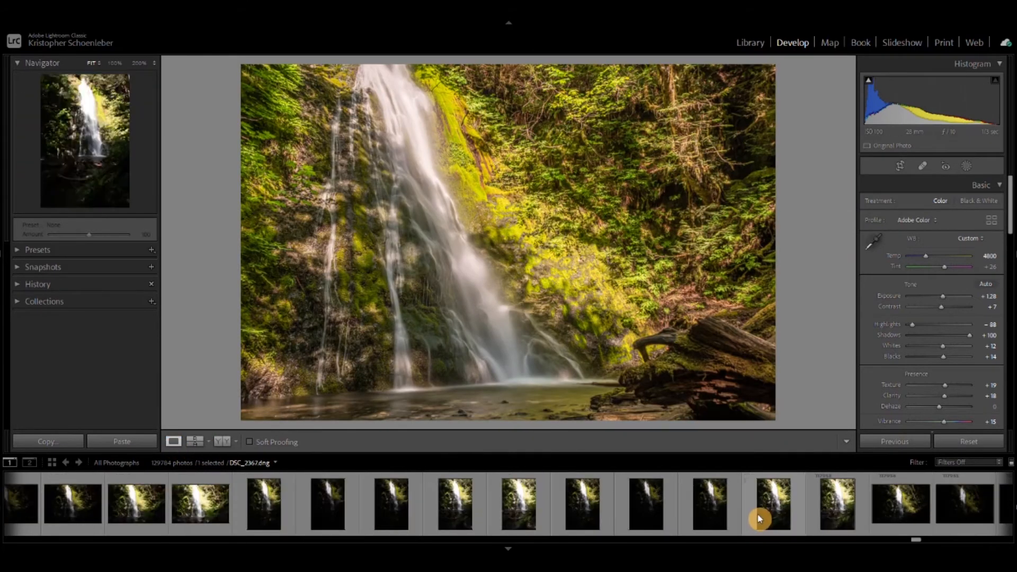
left_click(829, 510)
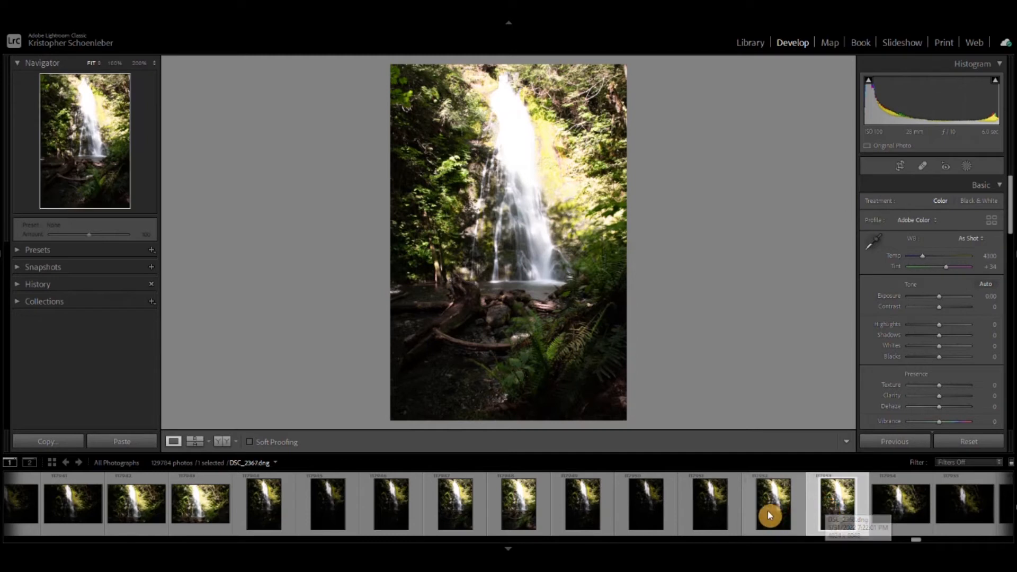
left_click(578, 511, "shift")
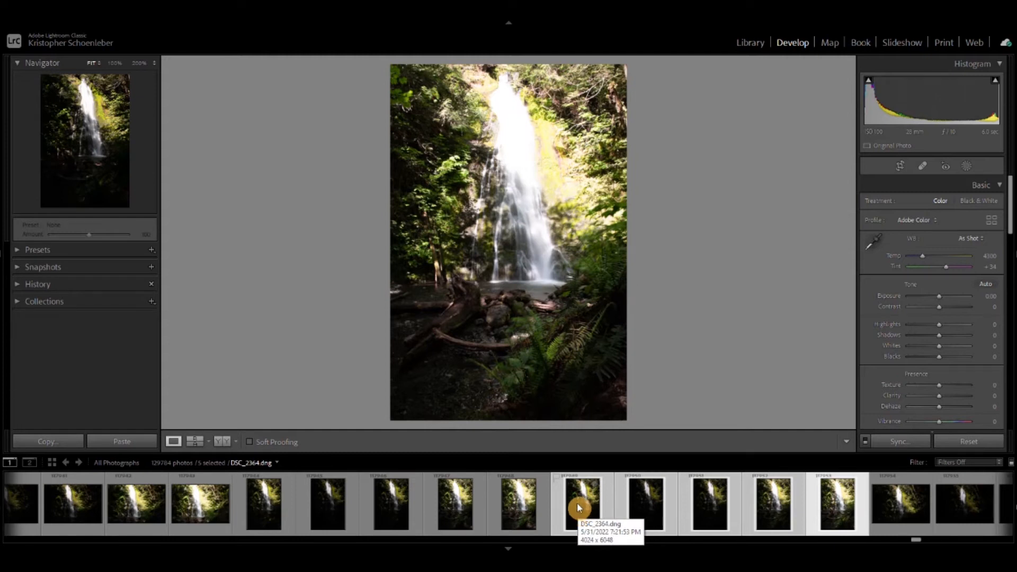
right_click(577, 503)
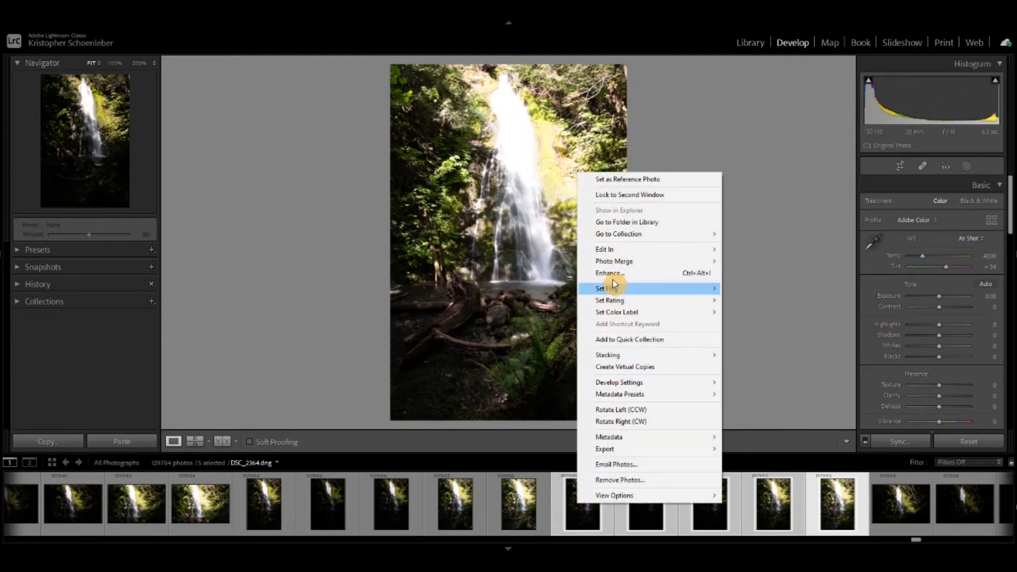
mouse_move(621, 266)
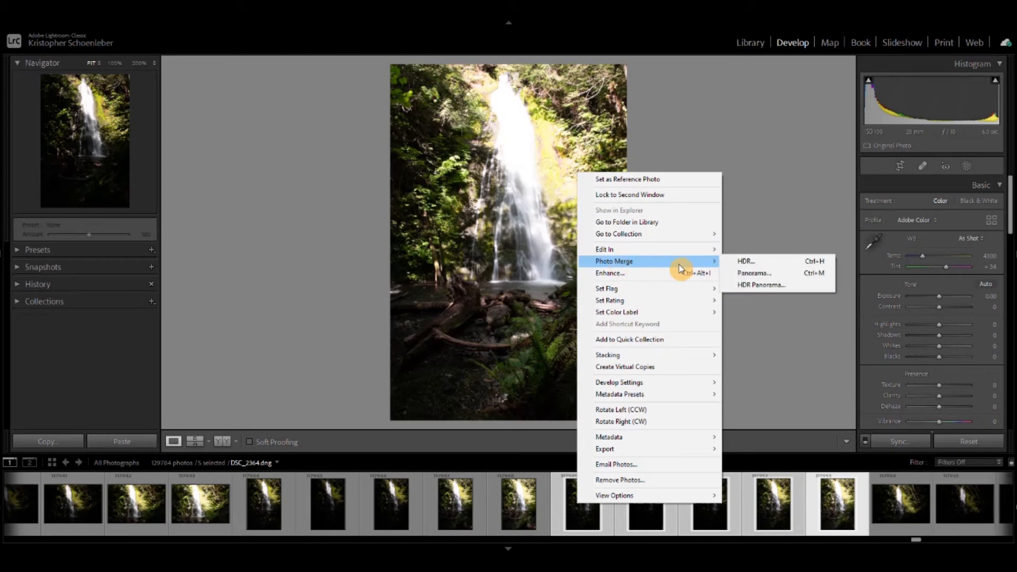
left_click(774, 263)
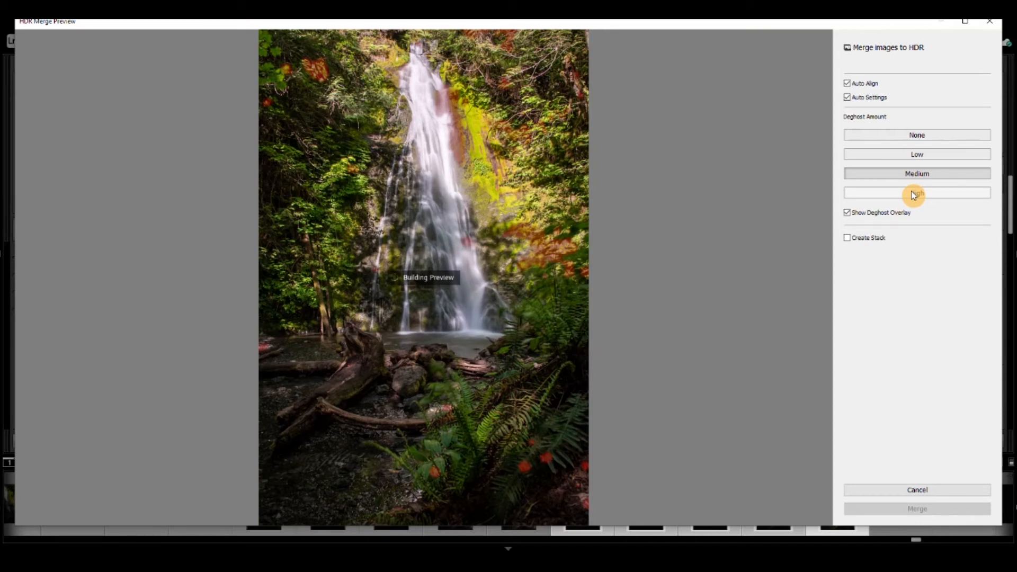
left_click(915, 135)
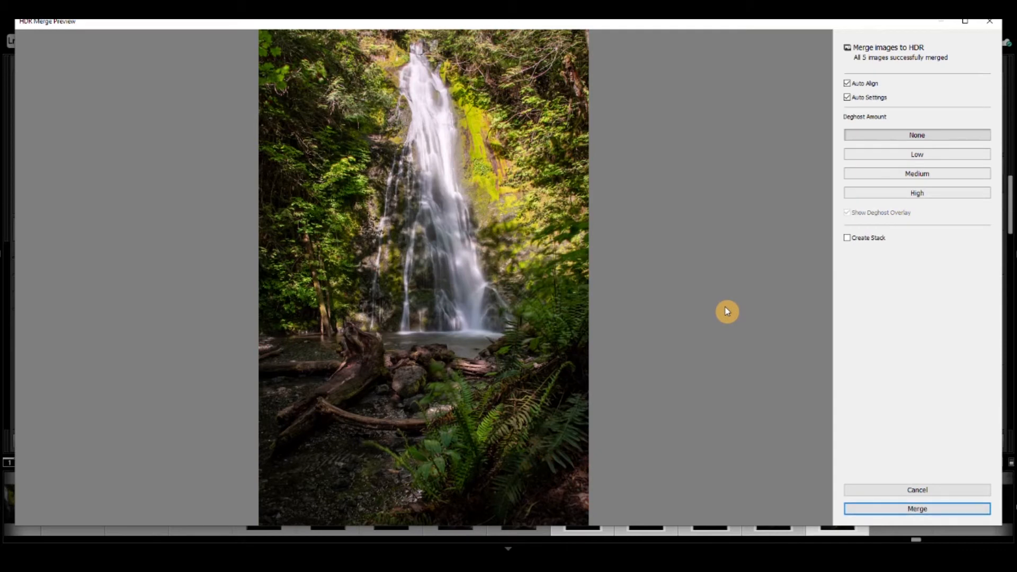
left_click(910, 509)
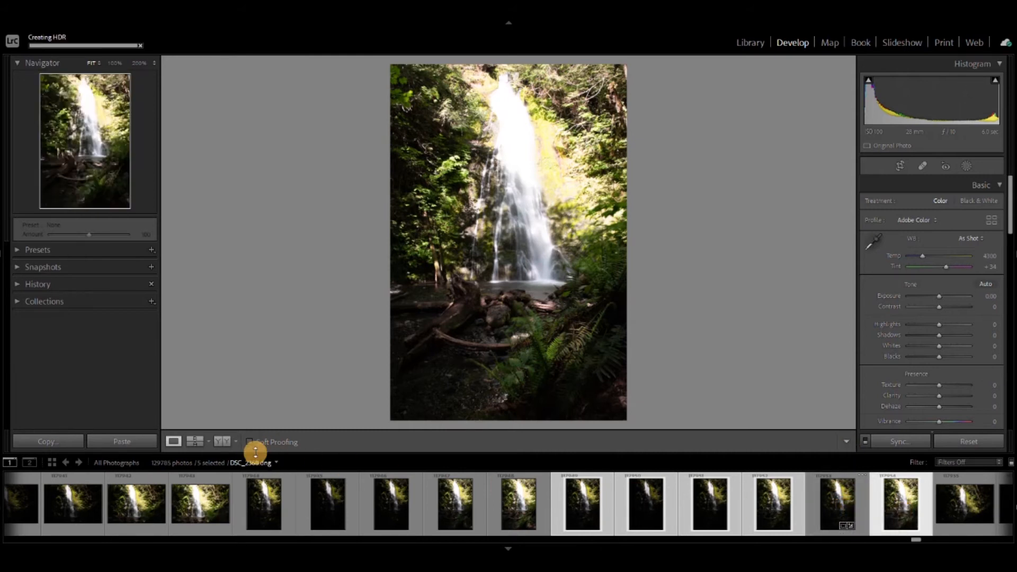
Open the merged DSC_2368-HDR.dng and examine the driftwood, water and foliage detail at 200% magnification, then return to the fitted view
left_click(836, 504)
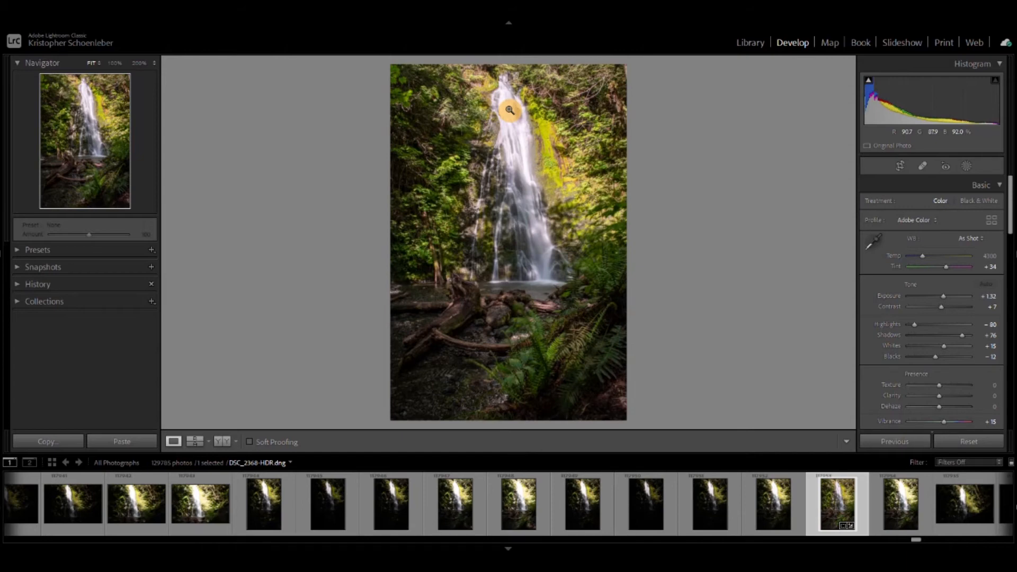
left_click(470, 291)
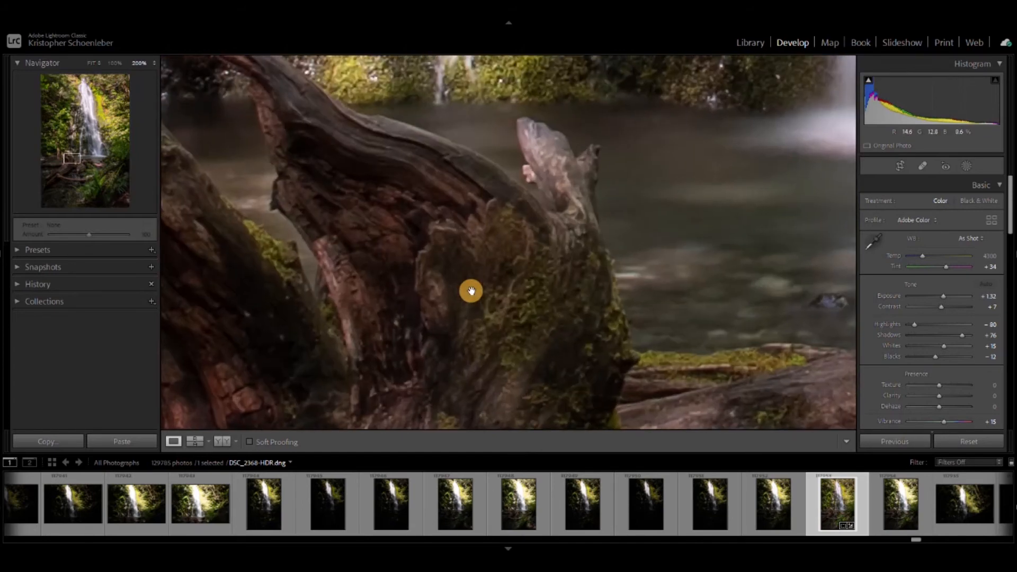
left_click_drag(570, 228, 347, 345)
left_click_drag(543, 165, 475, 415)
left_click_drag(677, 281, 465, 364)
left_click_drag(551, 181, 901, 391)
left_click_drag(403, 211, 810, 395)
left_click_drag(281, 77, 570, 229)
left_click(570, 232)
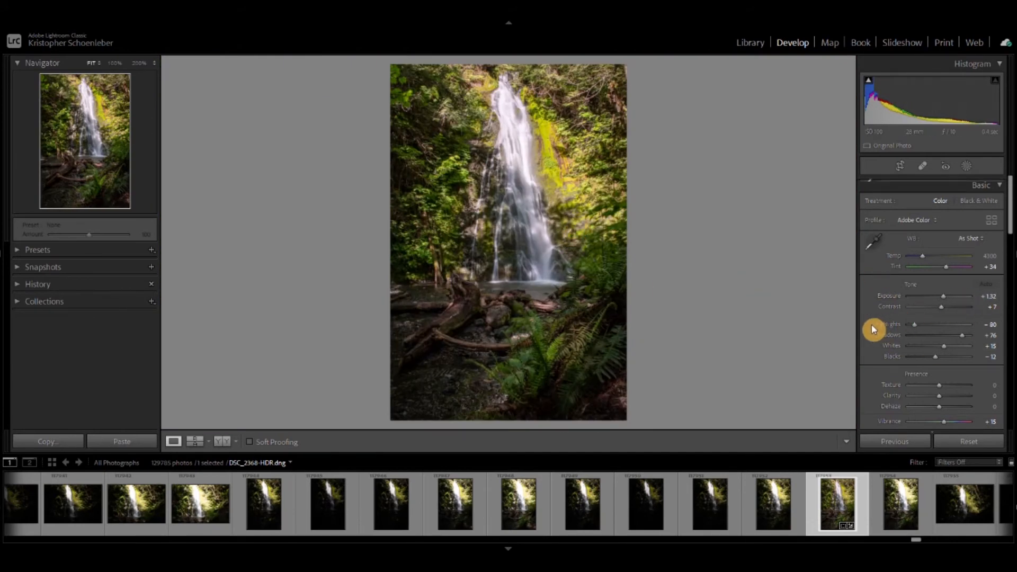
Enable the lens profile corrections for the merged waterfall photo and set its white balance Temp to 5000
scroll(873, 330, "down", 10)
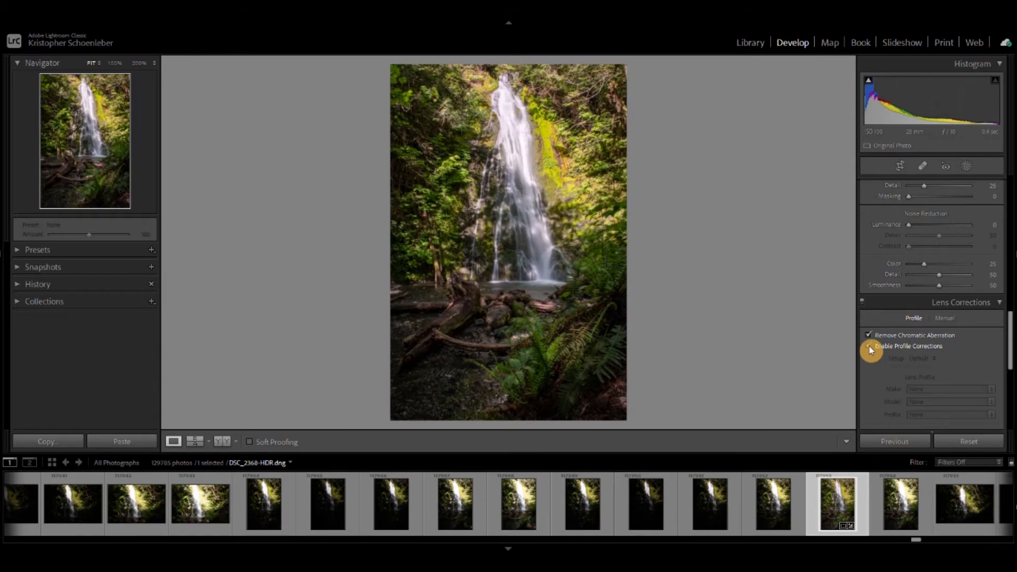
left_click(869, 347)
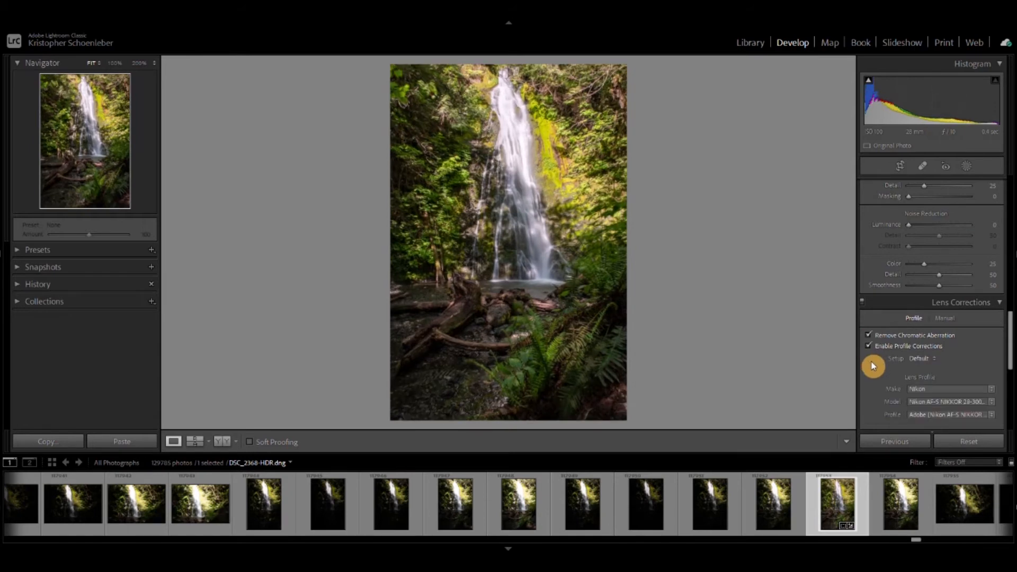
scroll(872, 365, "up", 10)
left_click(989, 256)
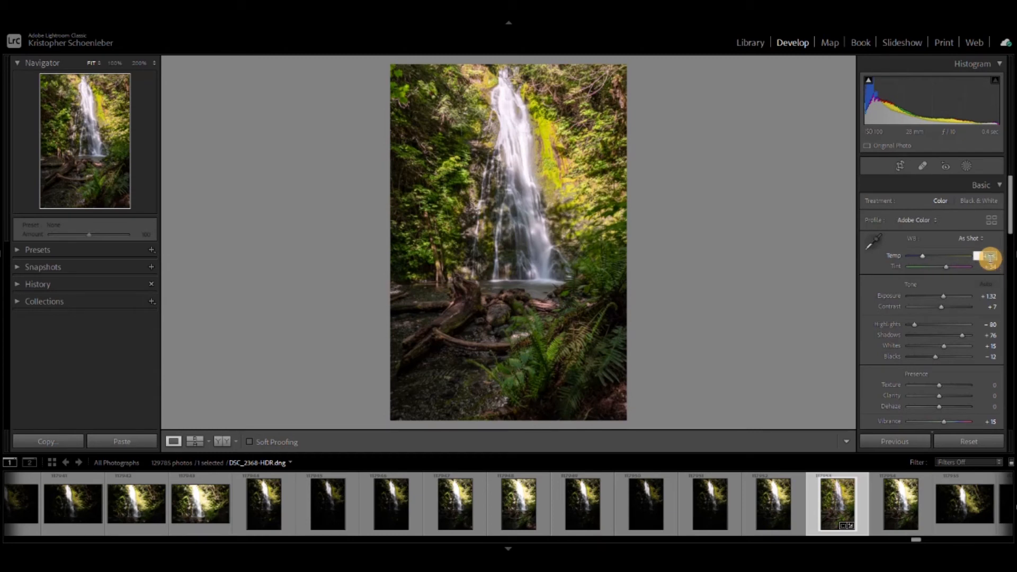
type("5")
left_click(898, 243)
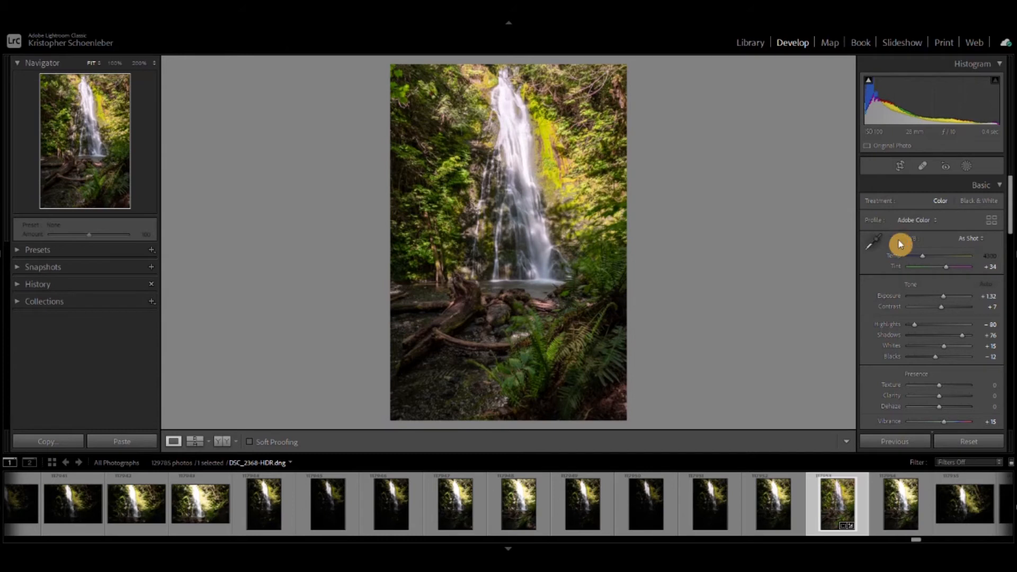
key("Return")
type("5000")
left_click(902, 244)
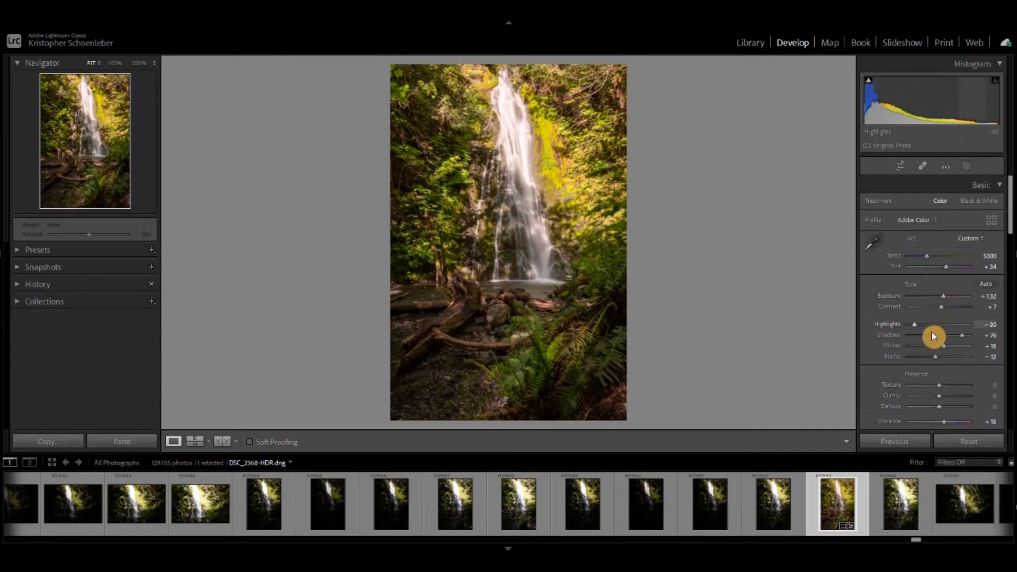
Set Highlights to −79, Shadows to +100, Whites to −5, Blacks to +32, Texture to +21 and Clarity to +7
left_click_drag(915, 326, 912, 327)
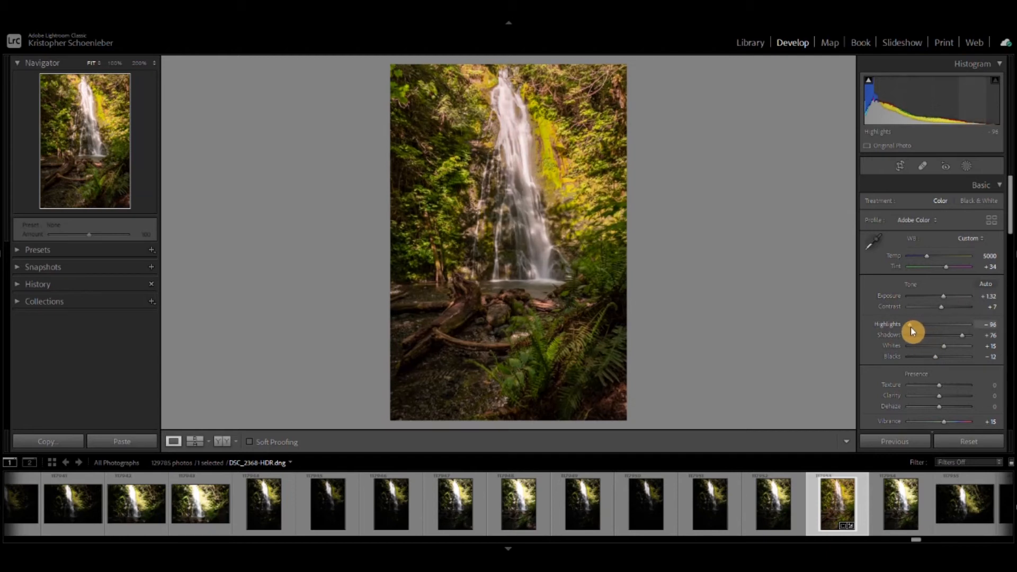
left_click_drag(912, 326, 917, 331)
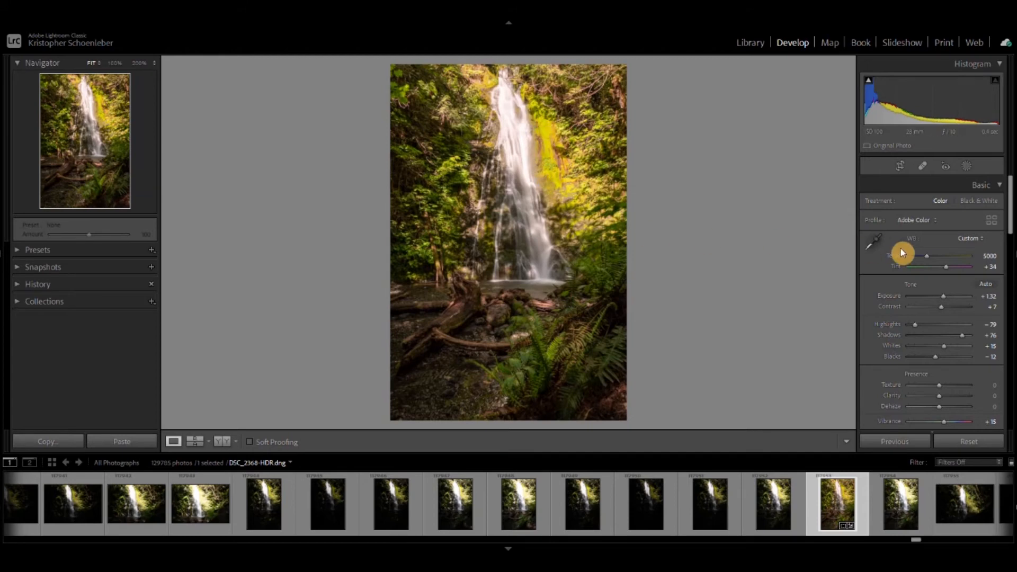
left_click_drag(963, 338, 940, 352)
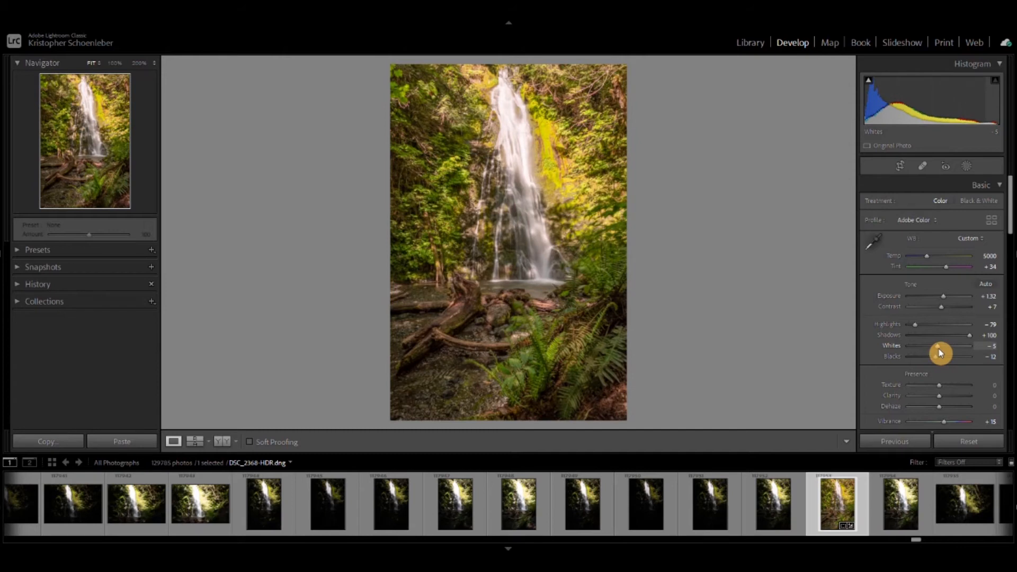
left_click_drag(940, 352, 940, 353)
mouse_move(934, 358)
left_mouse_down()
mouse_move(961, 359)
mouse_move(948, 360)
left_mouse_up()
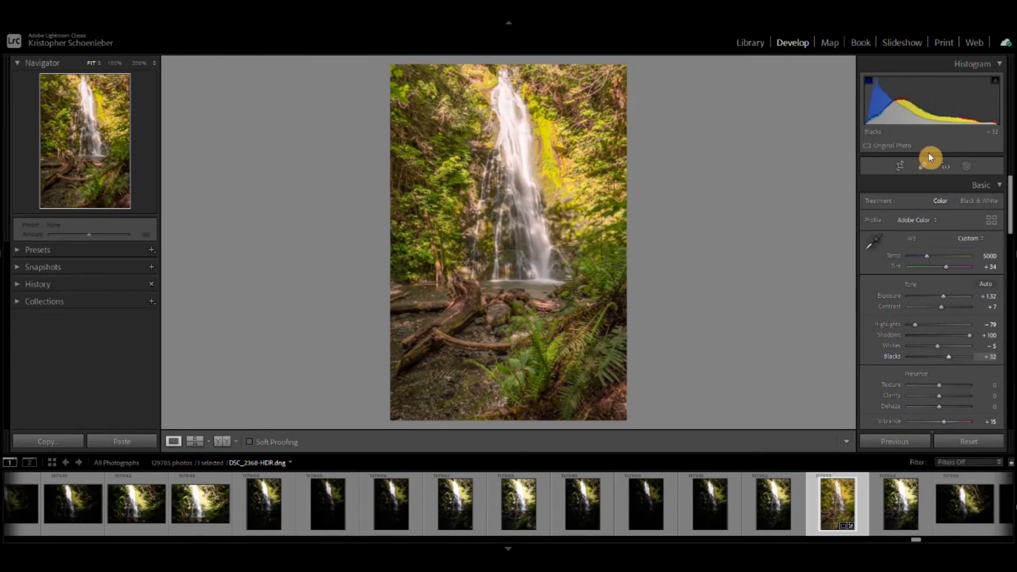
left_click(868, 84)
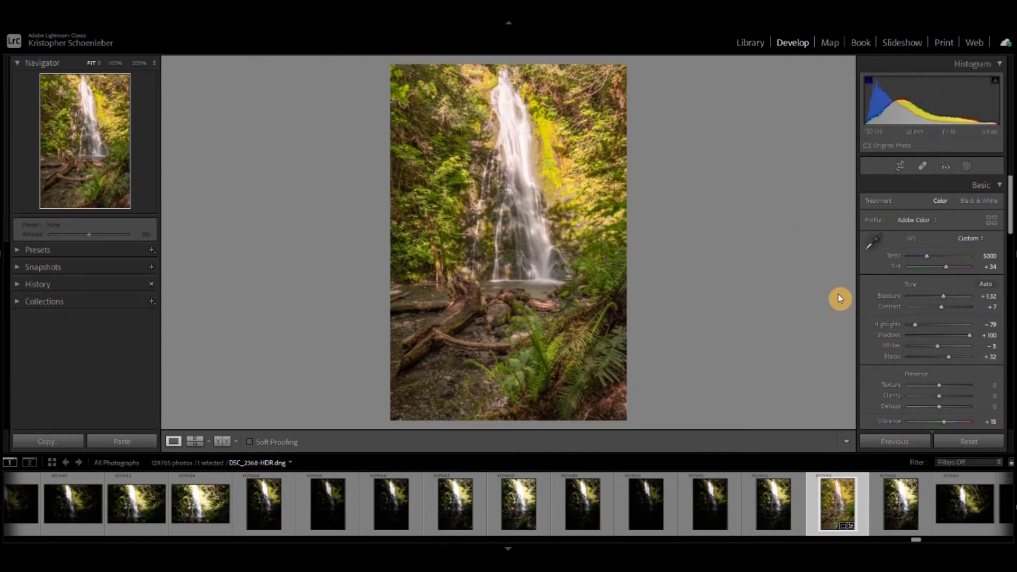
mouse_move(939, 390)
left_mouse_down()
mouse_move(978, 390)
mouse_move(946, 392)
mouse_move(960, 397)
mouse_move(944, 404)
left_mouse_up()
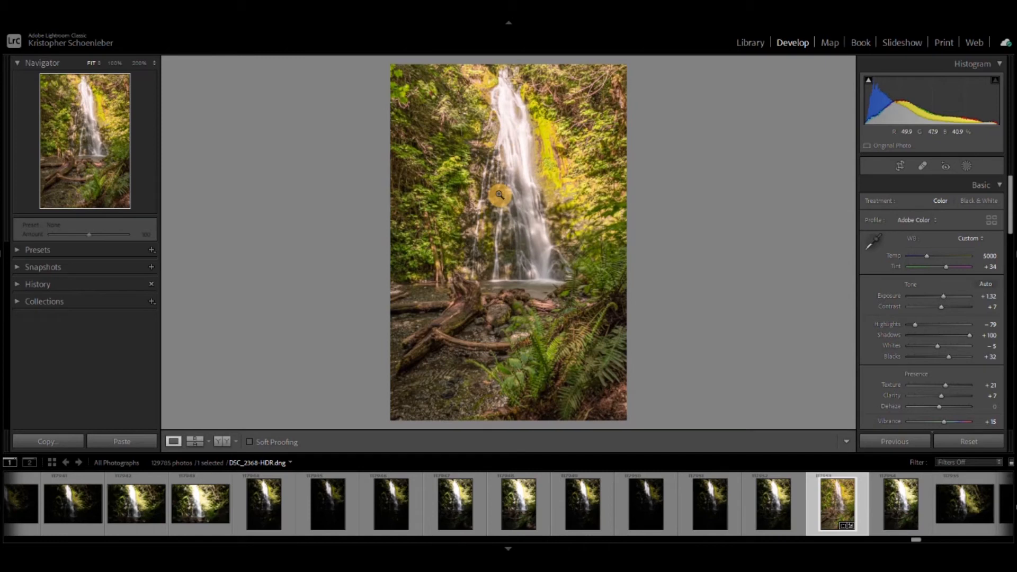
Set the HSL luminance of Orange to +3, Yellow to +13 and Green to +12
scroll(865, 338, "down", 3)
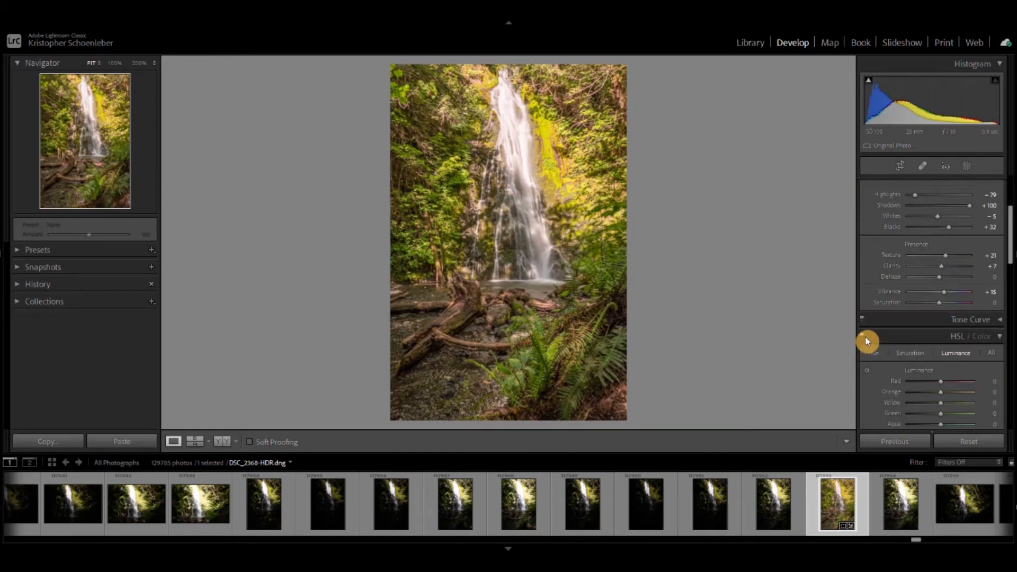
scroll(865, 341, "down", 3)
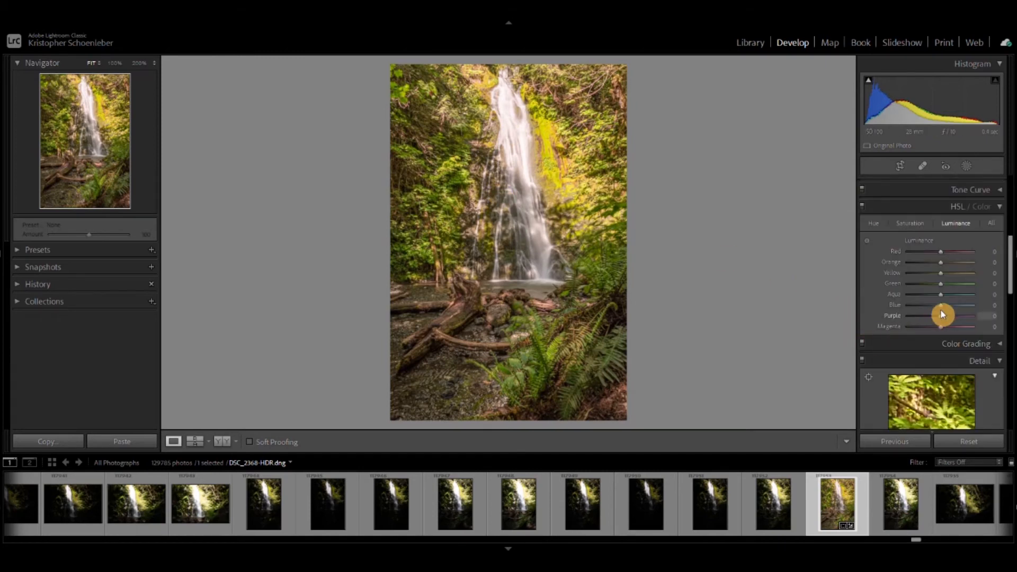
left_click_drag(943, 267, 946, 289)
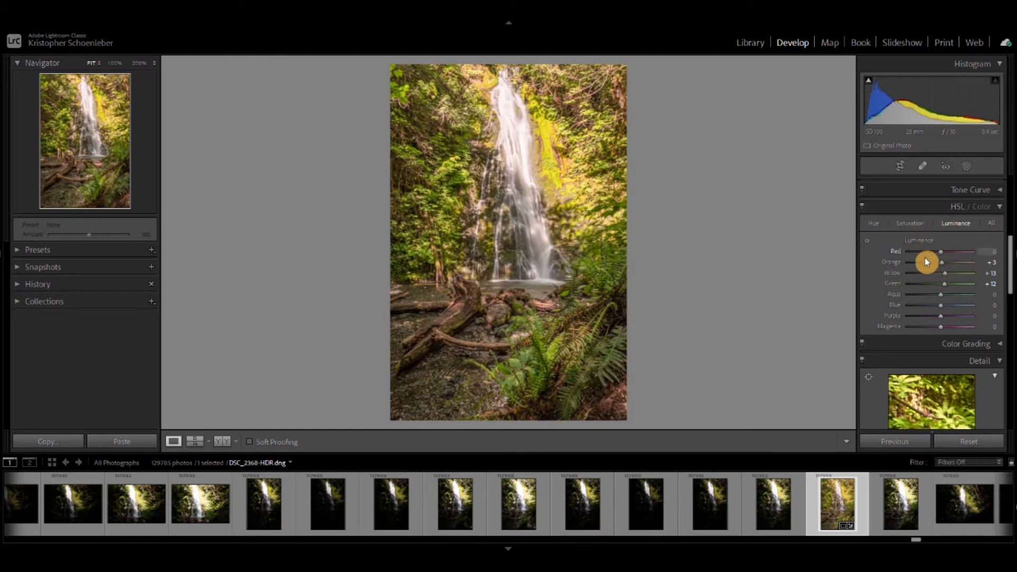
Set the HSL saturation of Orange to +10 and Green to +35, and set the Sharpening Amount to 45
left_click(911, 223)
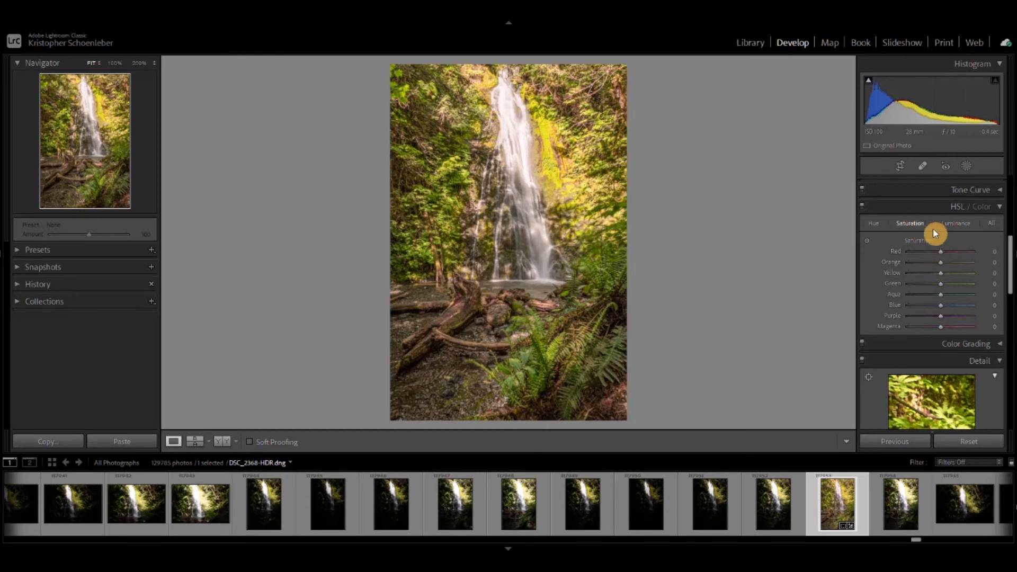
left_click_drag(945, 267, 967, 287)
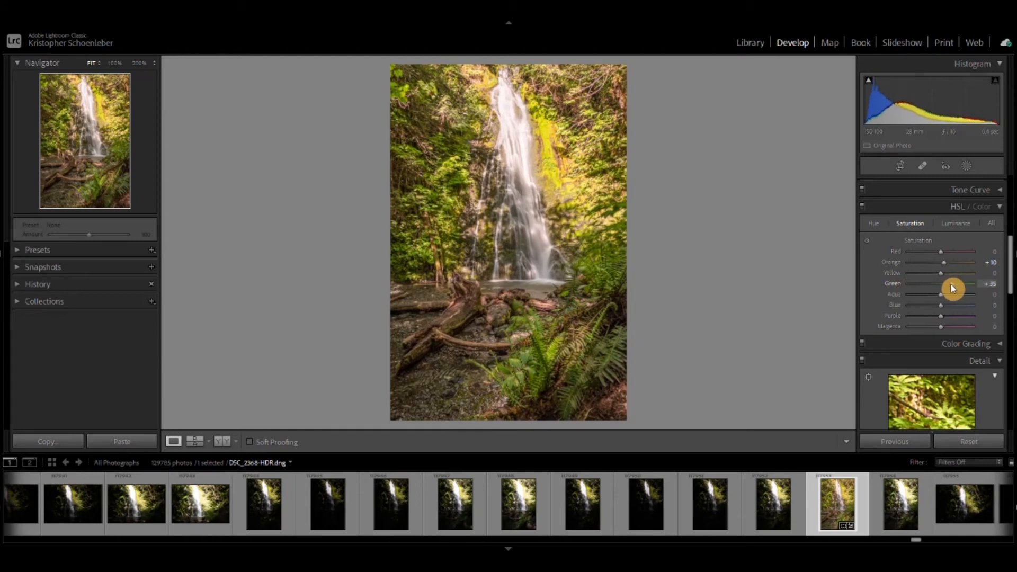
scroll(877, 283, "down", 4)
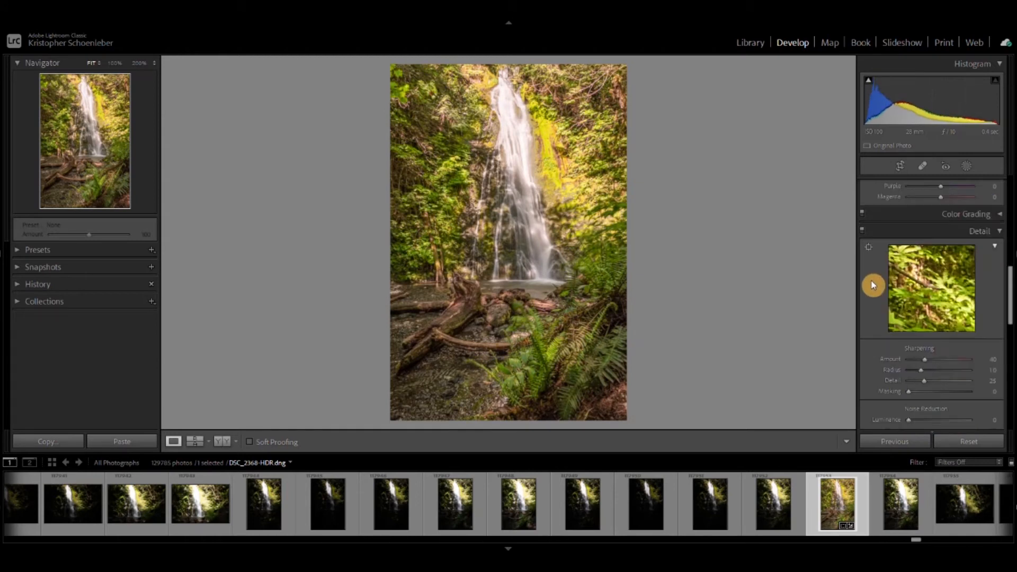
left_click_drag(925, 295, 927, 297)
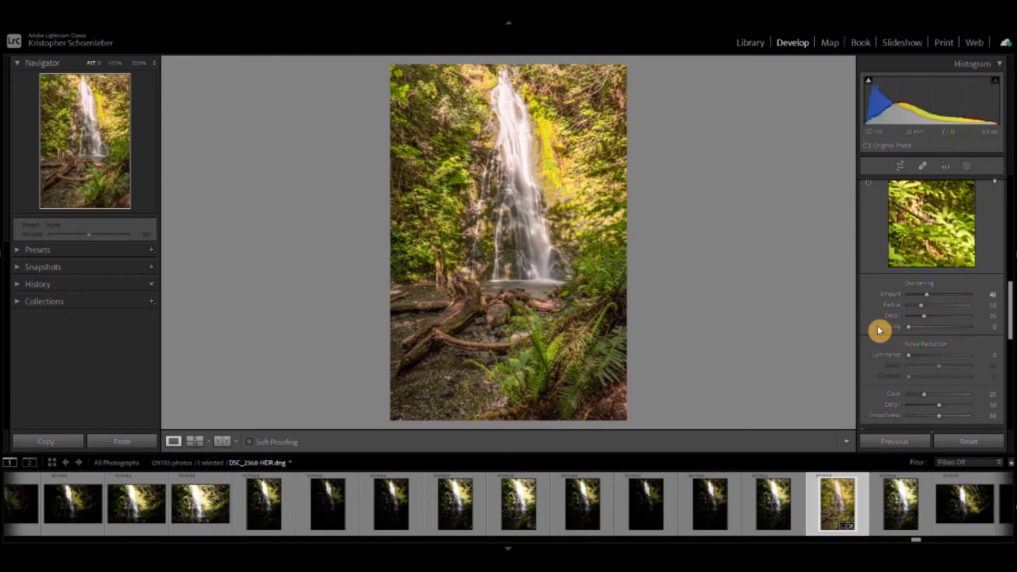
Paint a brush mask over the upper part of the waterfall and set its Whites to −14 and Highlights to −8
scroll(880, 328, "up", 8)
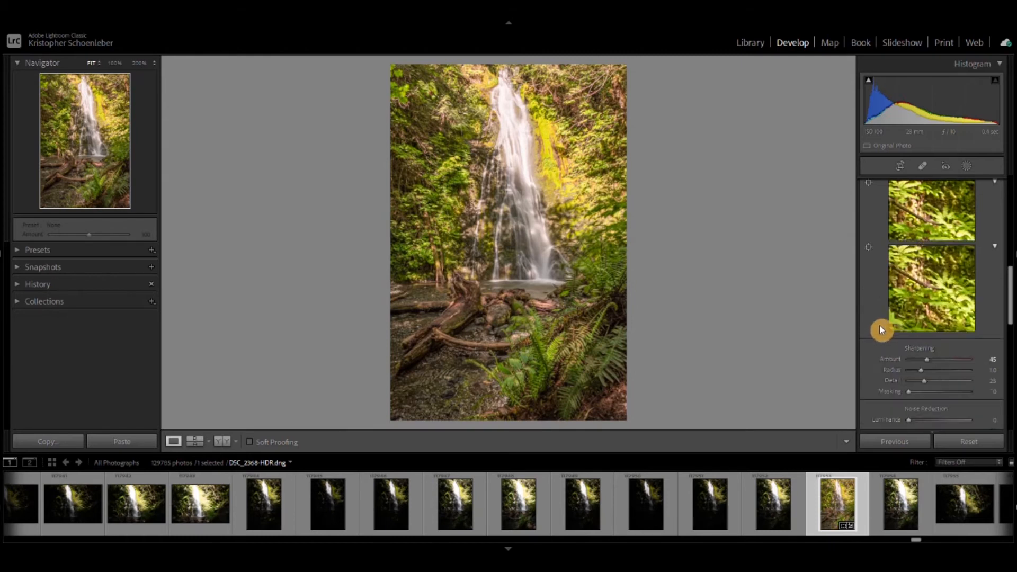
left_click(966, 166)
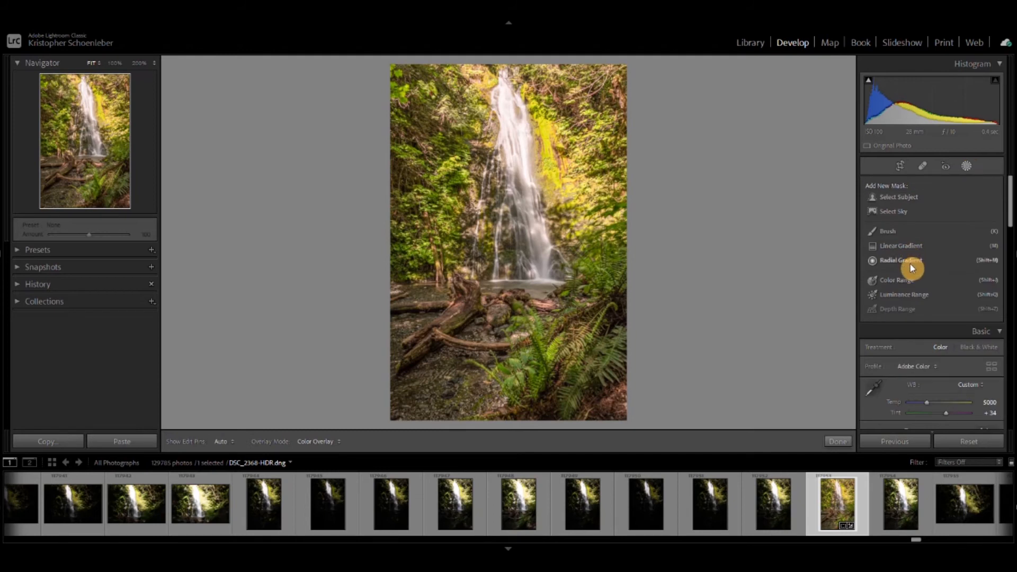
left_click(885, 231)
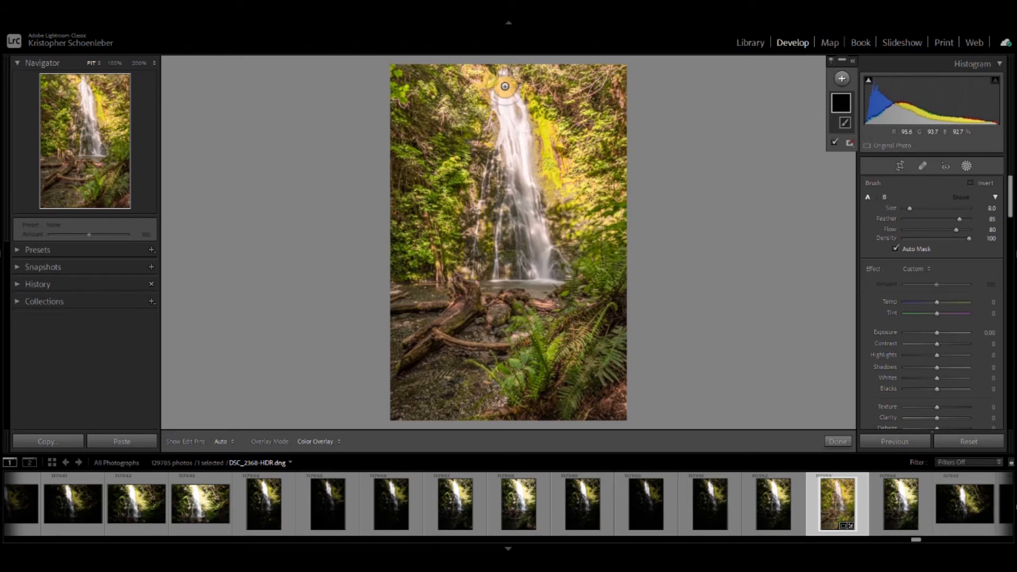
key("h")
mouse_move(505, 84)
left_mouse_down()
mouse_move(503, 114)
mouse_move(506, 77)
mouse_move(501, 94)
mouse_move(513, 111)
mouse_move(504, 134)
mouse_move(526, 176)
left_mouse_up()
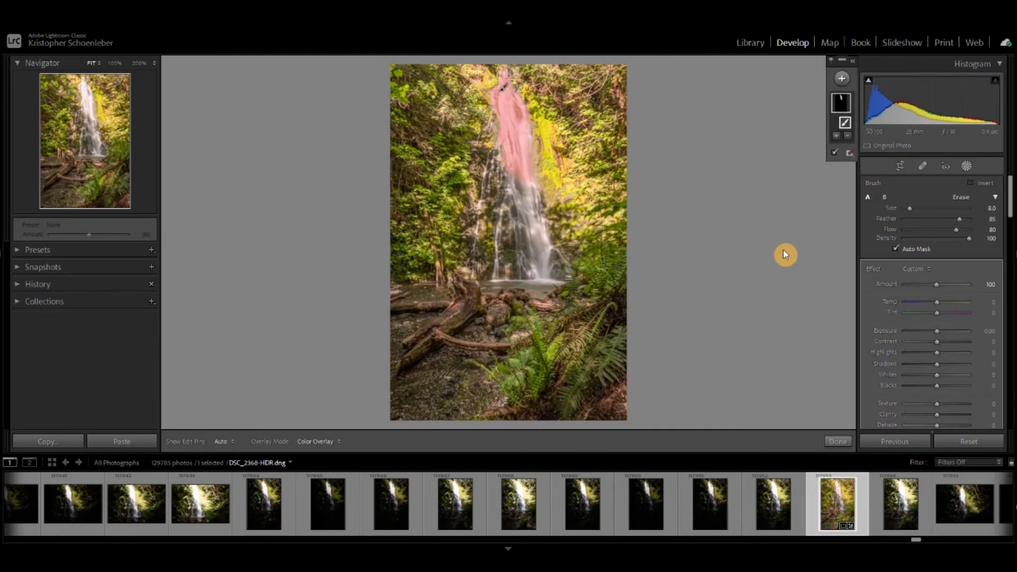
left_click(921, 379)
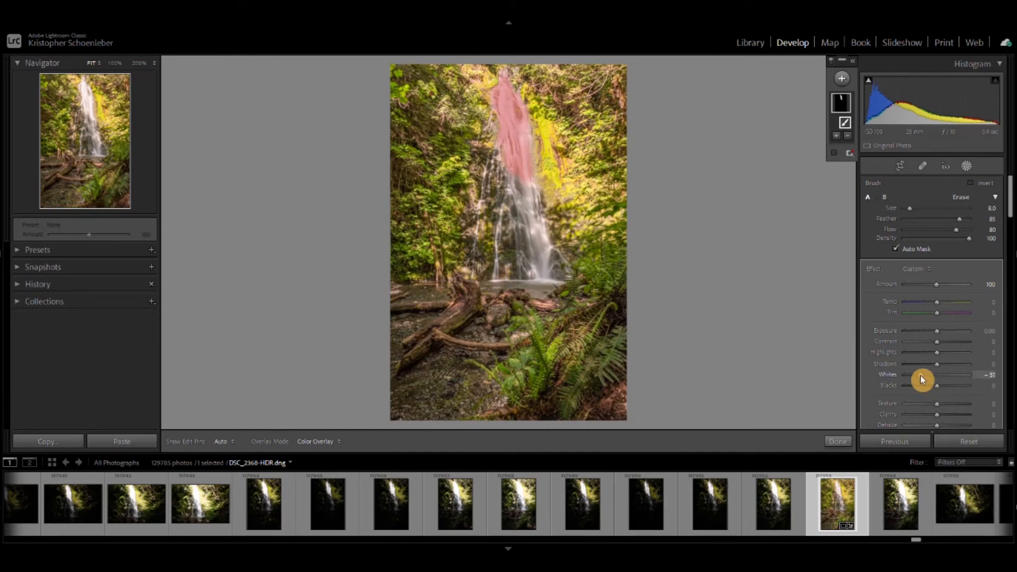
left_click_drag(921, 379, 936, 358)
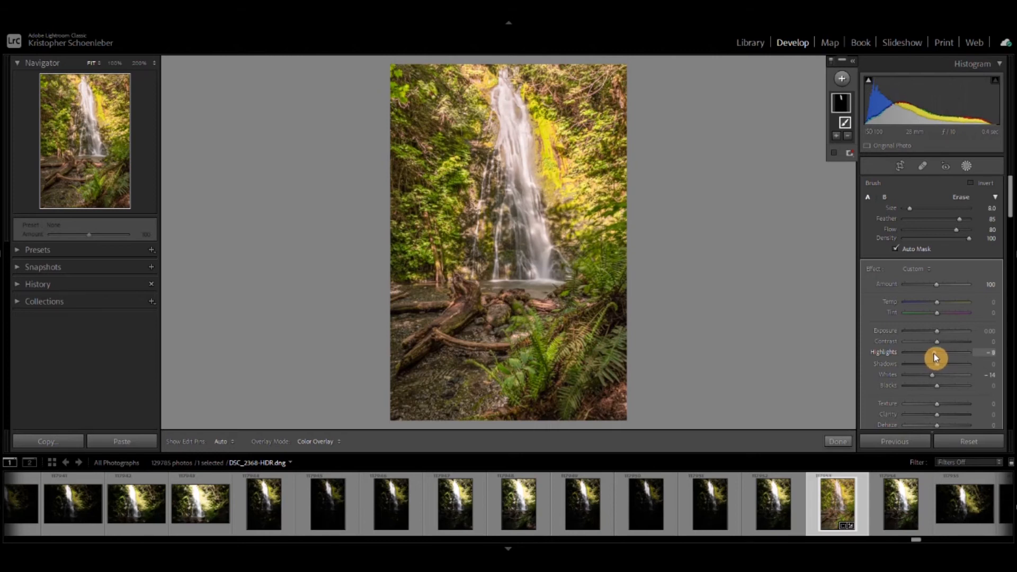
Set the waterfall mask's Highlights to −6, Shadows to 16 and Blacks to 28, and close the masking tool
left_click_drag(939, 364, 947, 394)
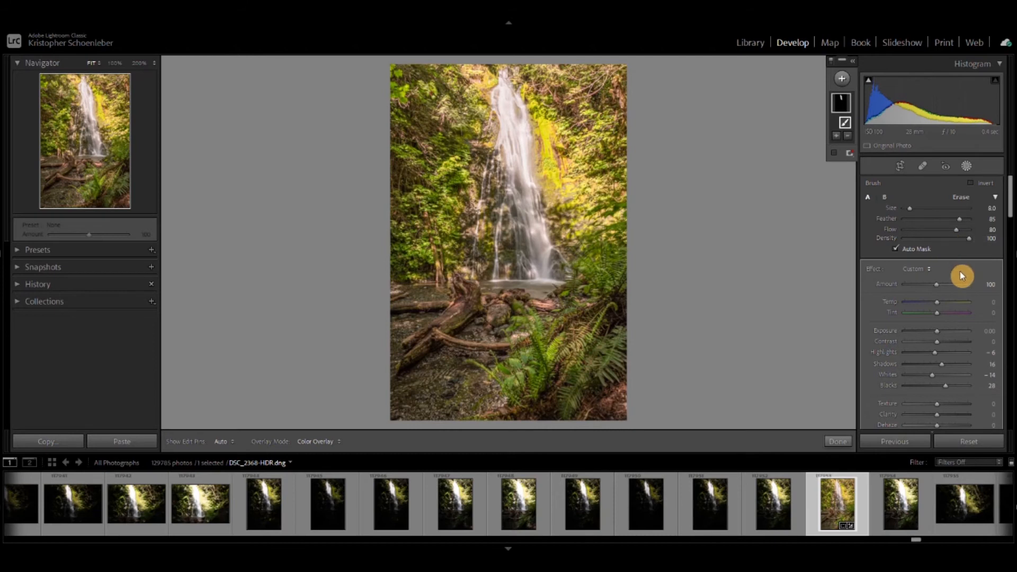
left_click(967, 167)
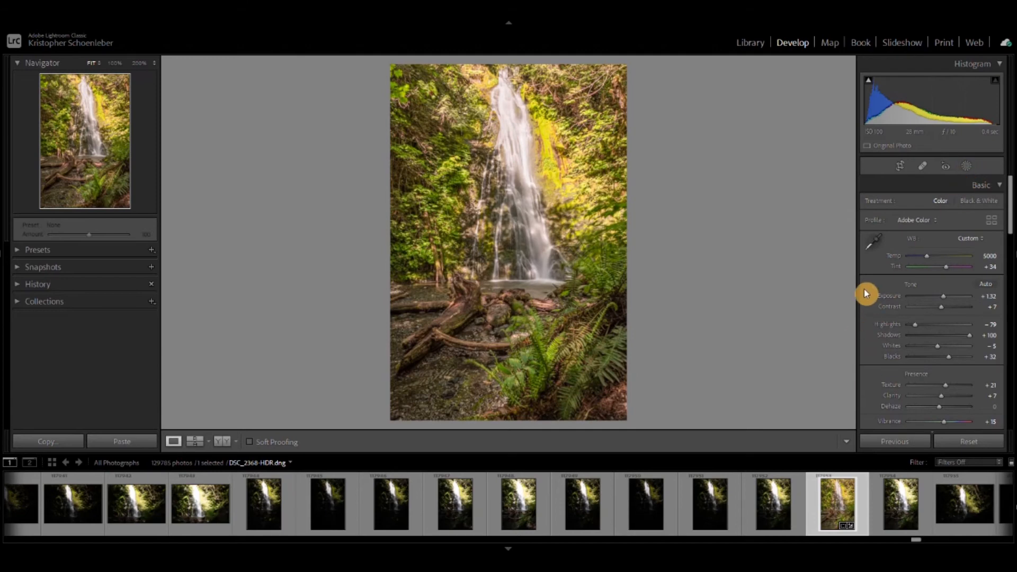
Examine the waterfall from top to base at 200% for highlight detail and smoothness, and return to the fitted view
left_click(505, 140)
left_click_drag(621, 212, 169, 233)
left_click_drag(530, 264, 538, 440)
left_click_drag(477, 143, 549, 415)
left_click_drag(461, 90, 555, 424)
left_click_drag(500, 212, 516, 101)
left_click_drag(522, 392, 529, 100)
left_click_drag(561, 381, 535, 51)
left_click_drag(535, 296, 516, 66)
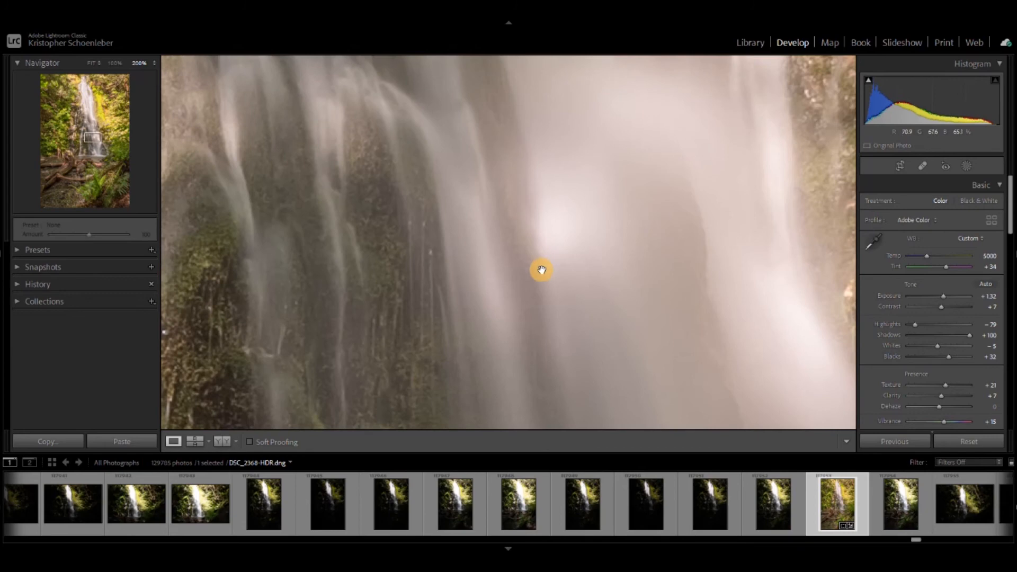
left_click(541, 270)
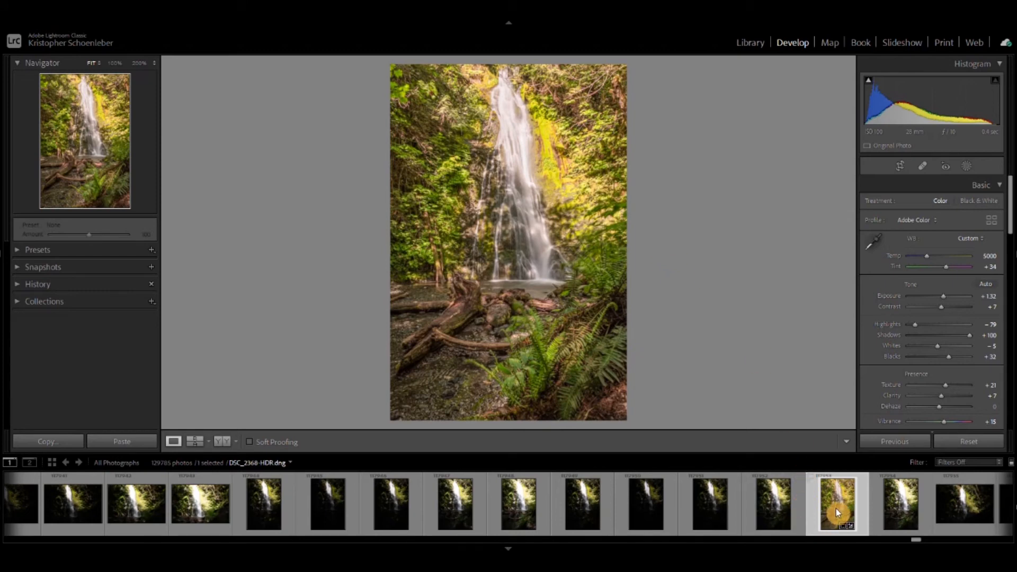
Compare the waterfall HDR photo with its unedited version, first alternating the two and finally side by side
key("backslash")
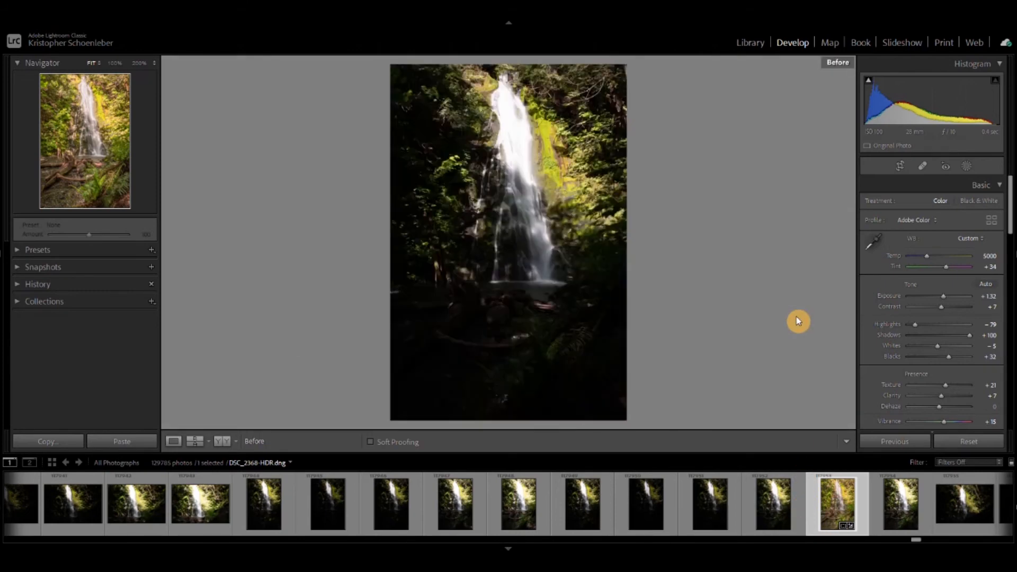
key("backslash")
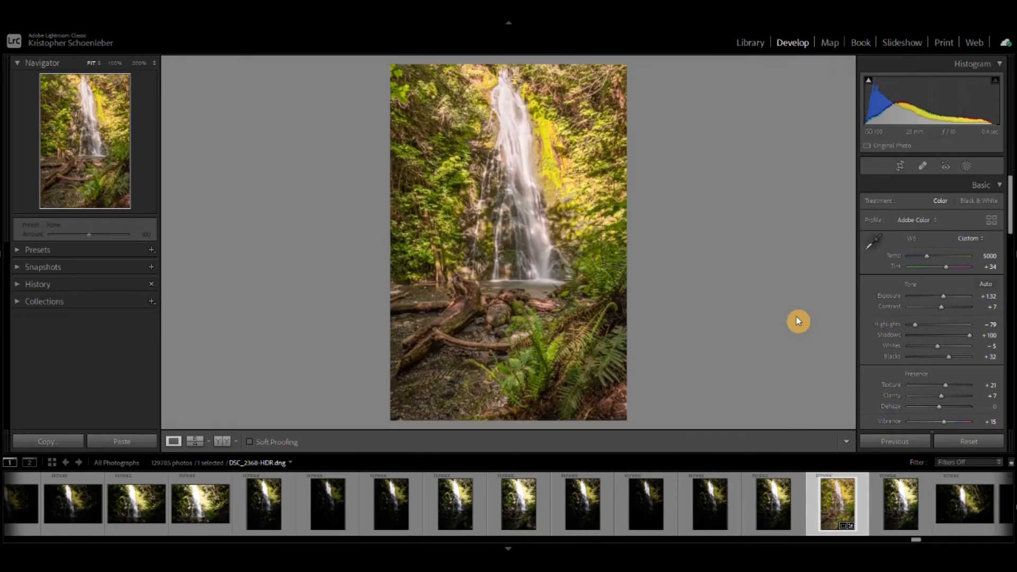
key("backslash")
key("backslash")
left_click(223, 442)
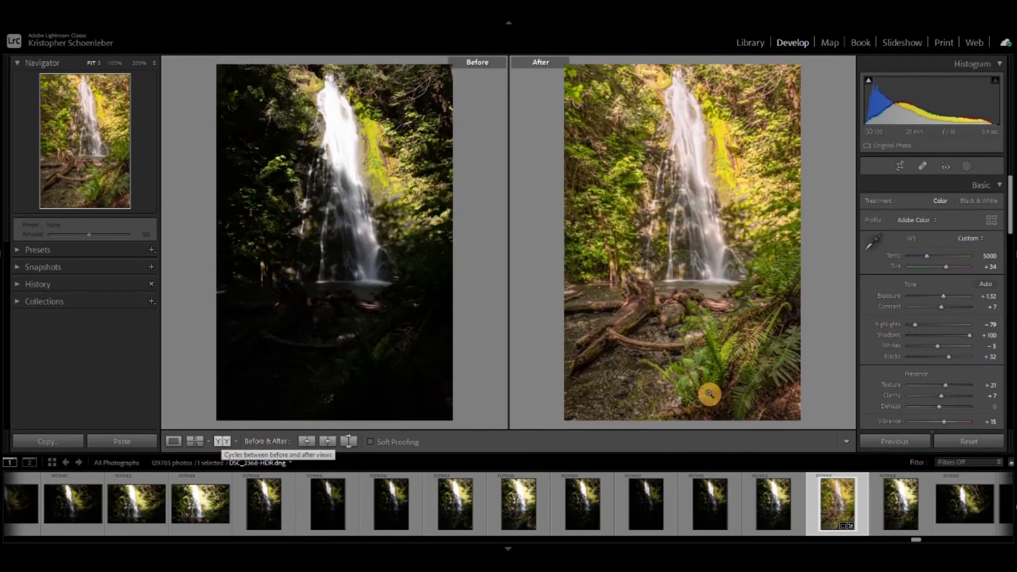
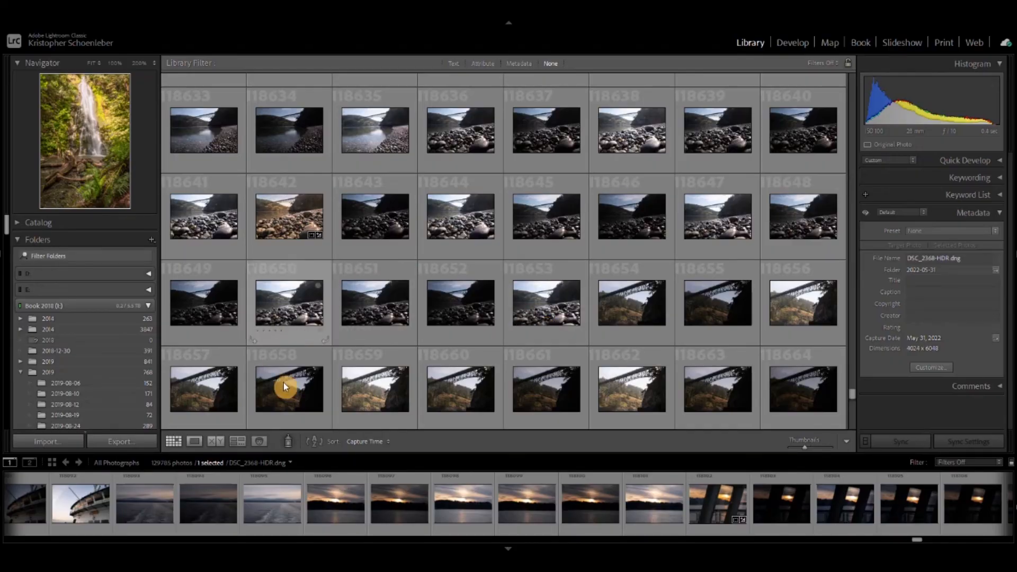
Open the edited rocky beach and bridge photo DSC_3050.dng for developing and alternate between its before and after versions
double_click(289, 214)
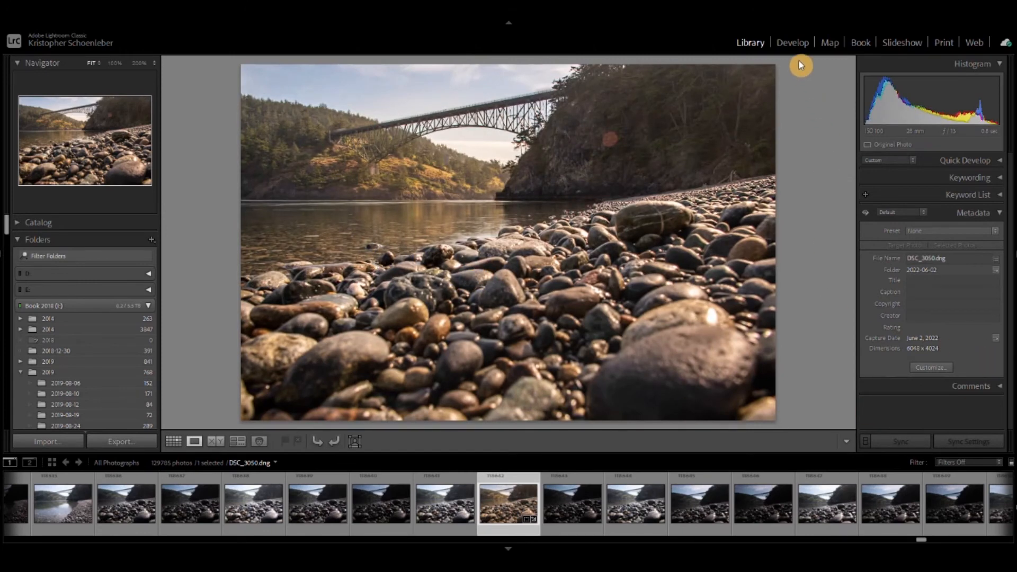
left_click(800, 45)
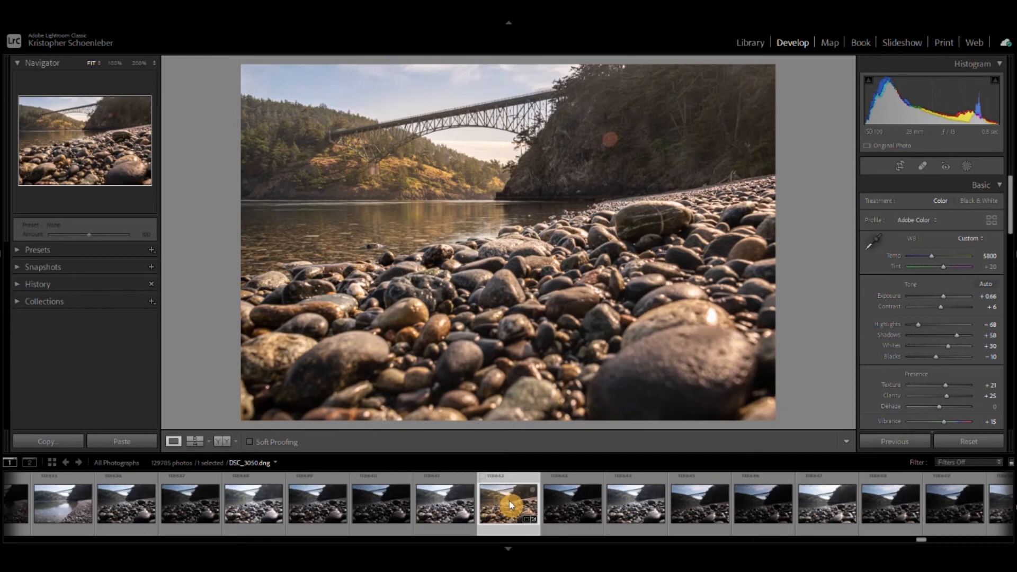
key("backslash")
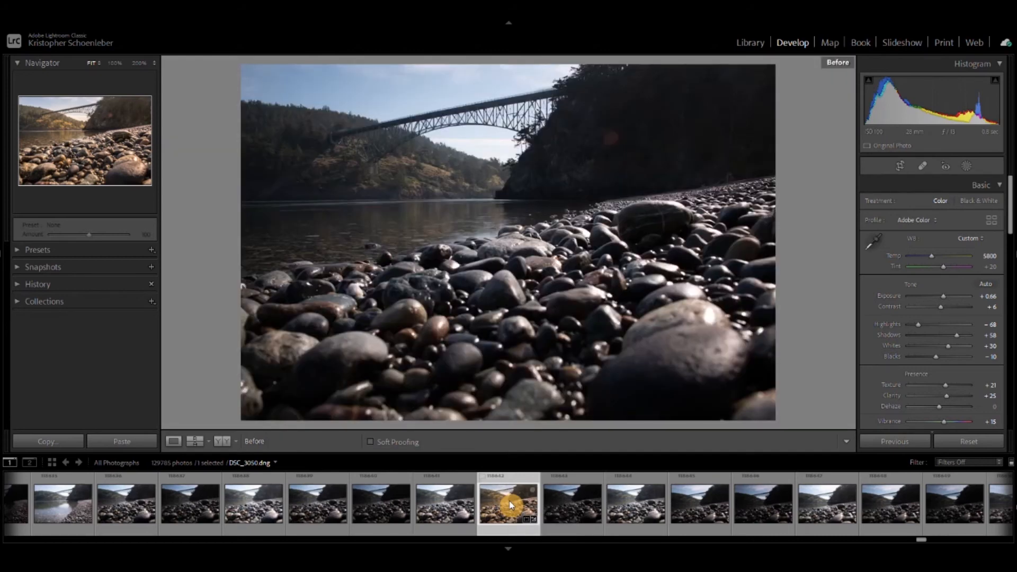
key("backslash")
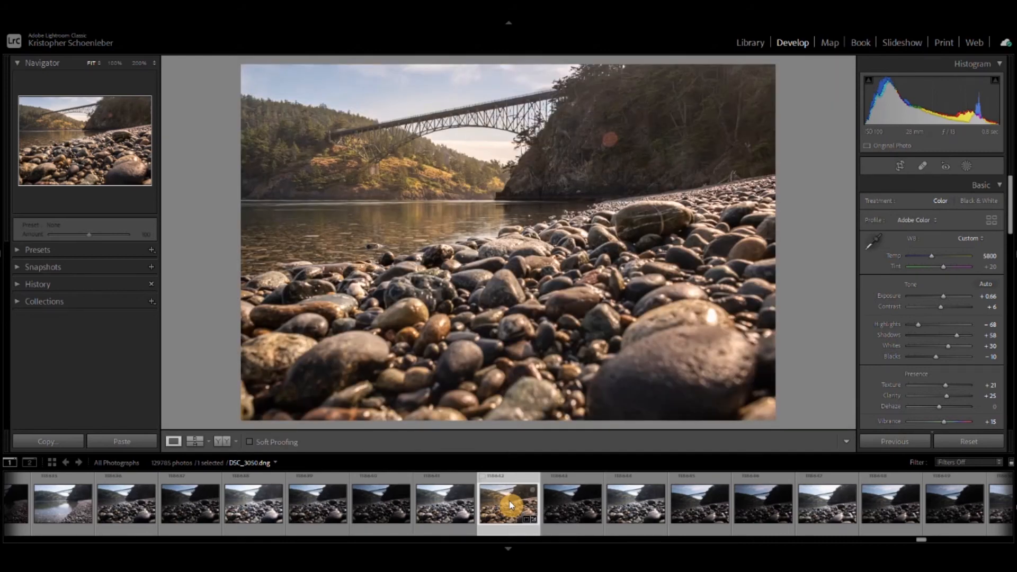
key("backslash")
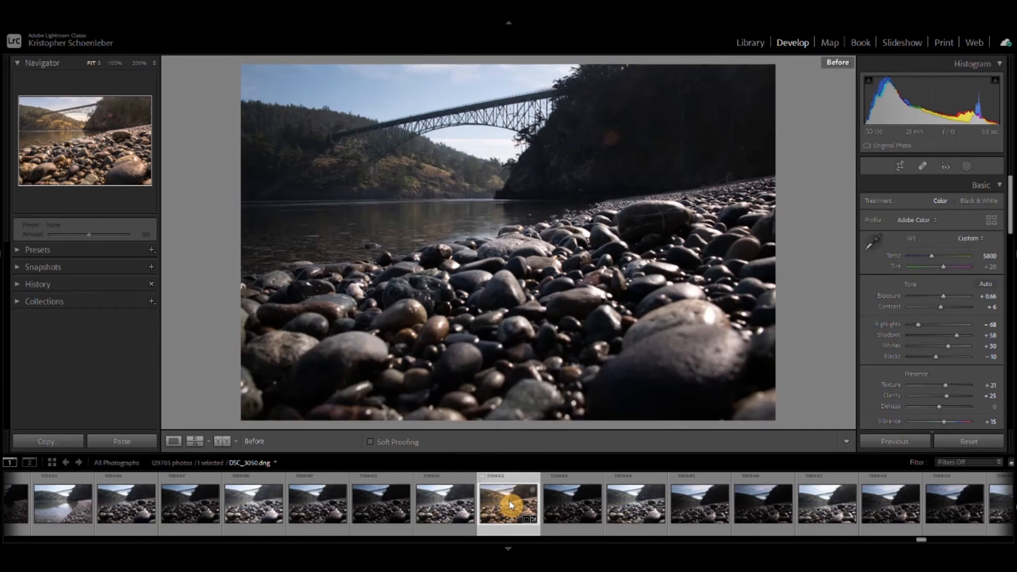
key("backslash")
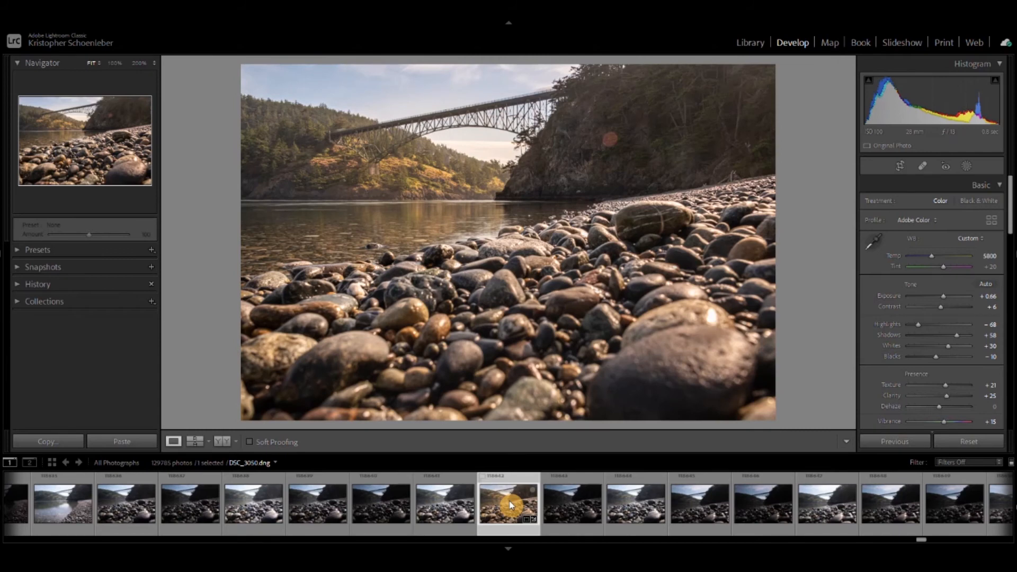
key("backslash")
key("backslash")
key("backslash")
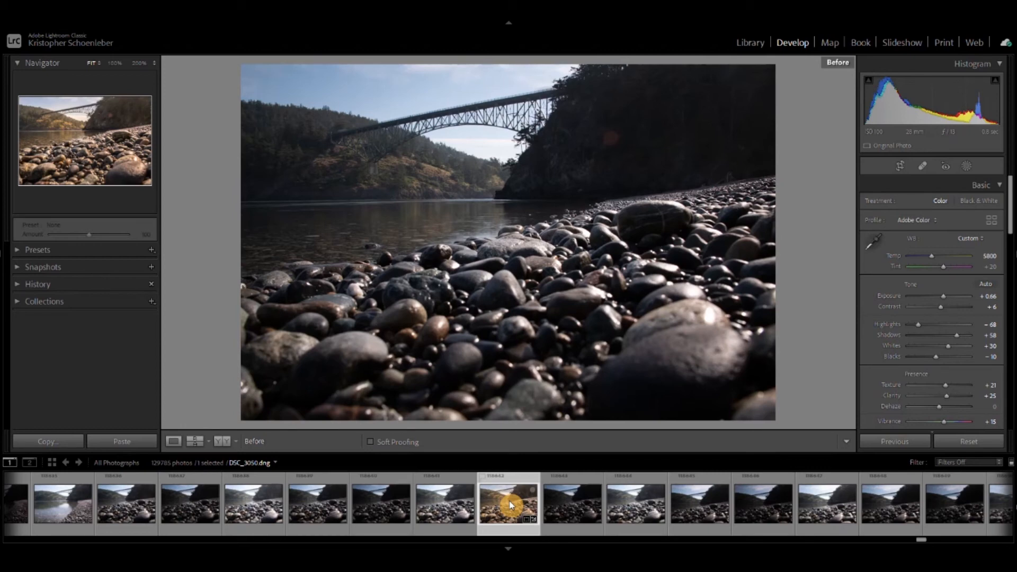
key("backslash")
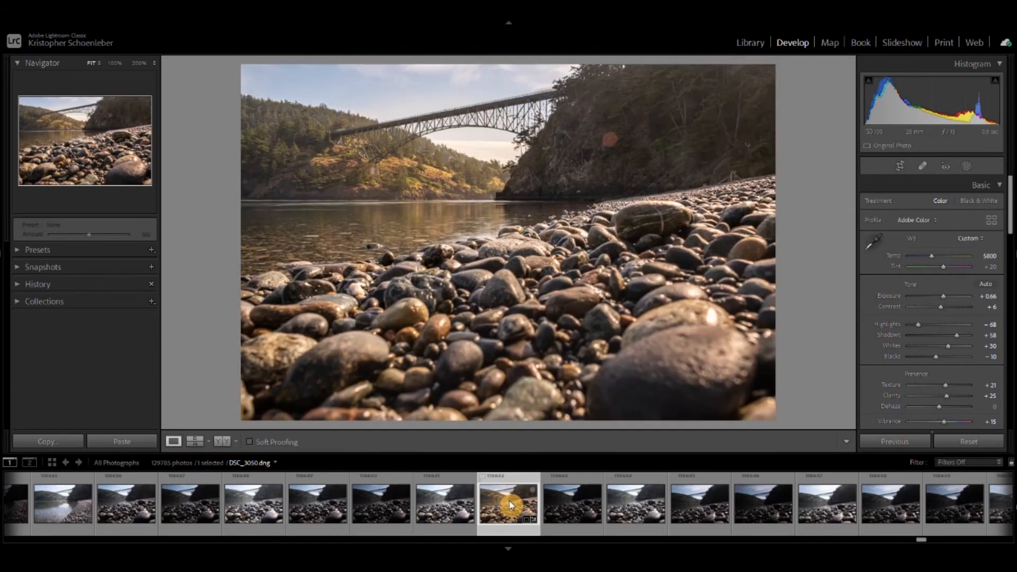
key("backslash")
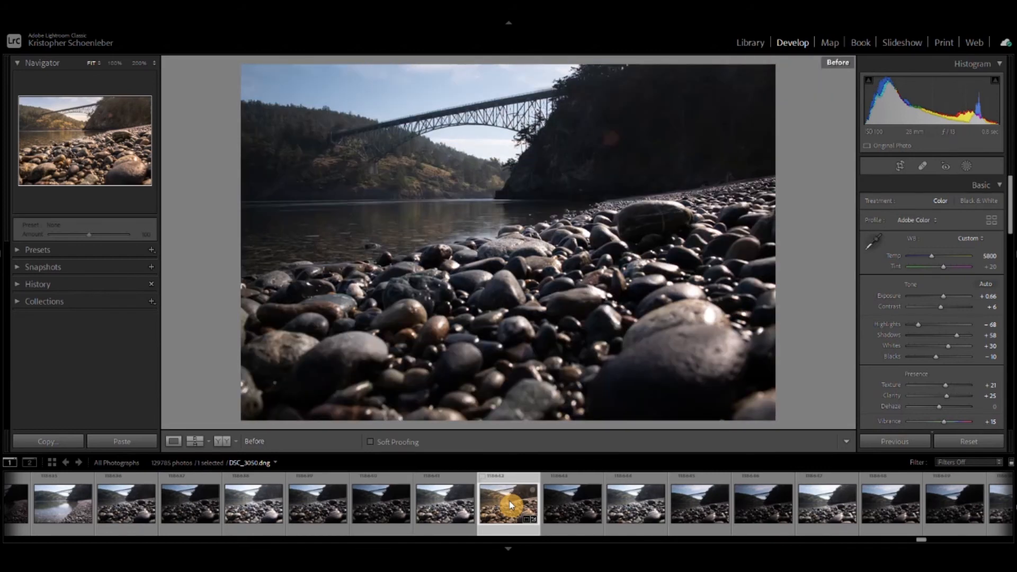
key("backslash")
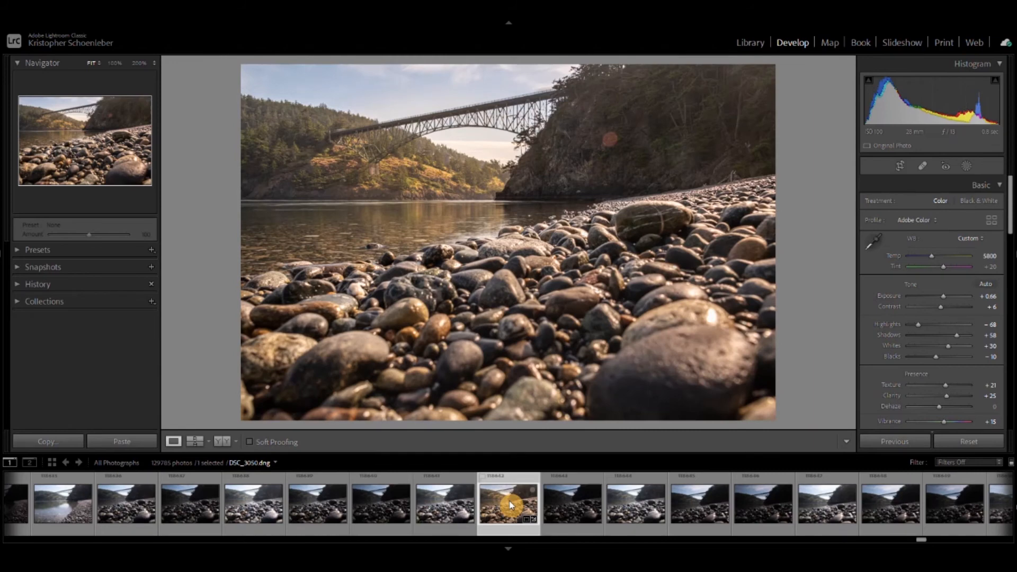
key("backslash")
key("backslash")
Compare the bridge photo before and after side by side at 200%, examining the sky, trees and rocks, and restore the single view
left_click(223, 445)
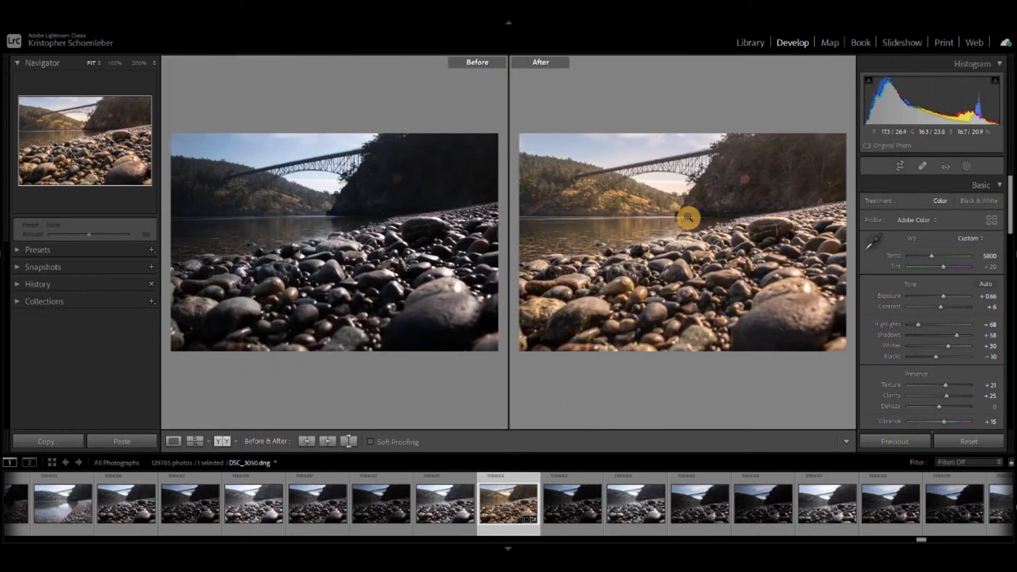
left_click(688, 218)
left_click_drag(662, 201, 759, 344)
left_click_drag(638, 234, 701, 406)
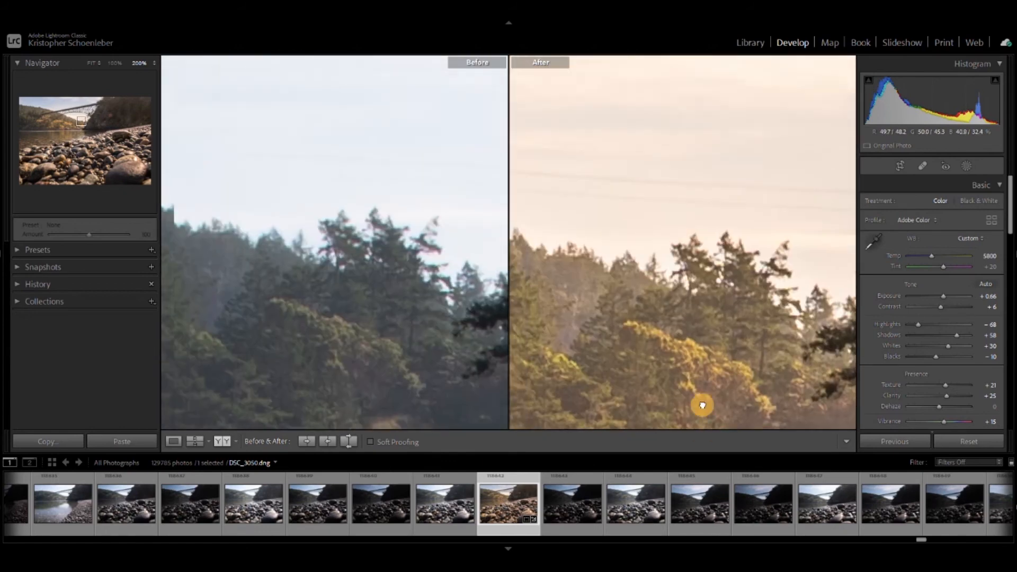
left_click_drag(644, 191, 649, 316)
left_click_drag(638, 159, 645, 345)
left_click_drag(619, 225, 442, 272)
left_click_drag(673, 349, 552, 222)
left_click_drag(758, 411, 663, 120)
left_click_drag(647, 299, 699, 85)
left_click_drag(678, 257, 497, 260)
left_click_drag(694, 240, 533, 252)
mouse_move(758, 220)
left_mouse_down()
mouse_move(640, 233)
mouse_move(756, 211)
left_mouse_up()
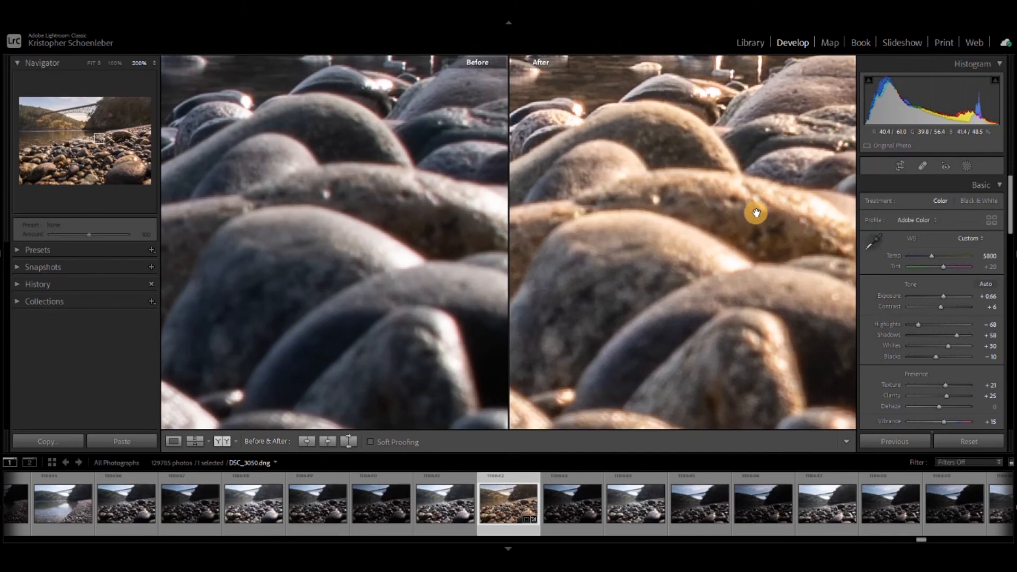
left_click(742, 218)
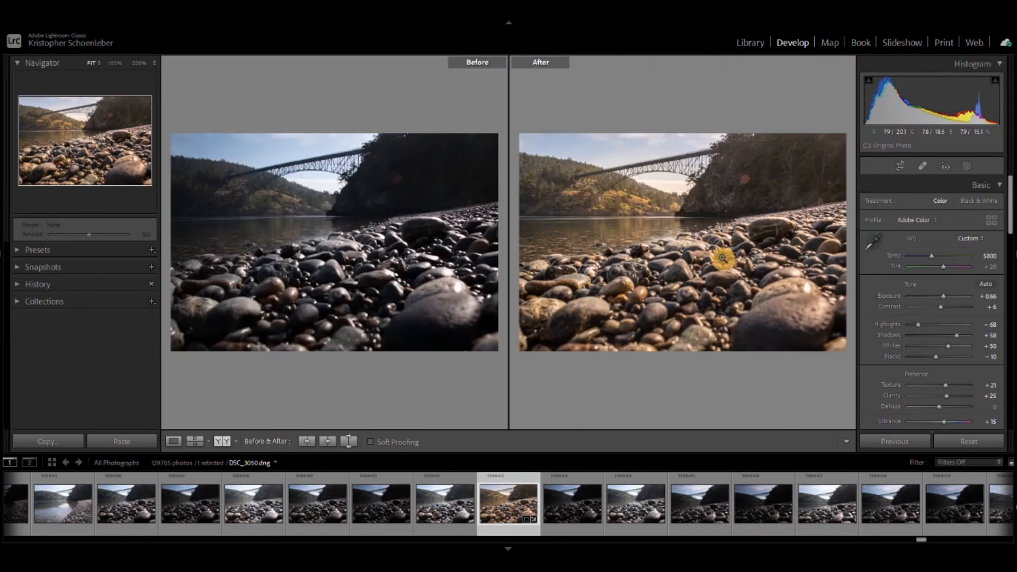
left_click(172, 443)
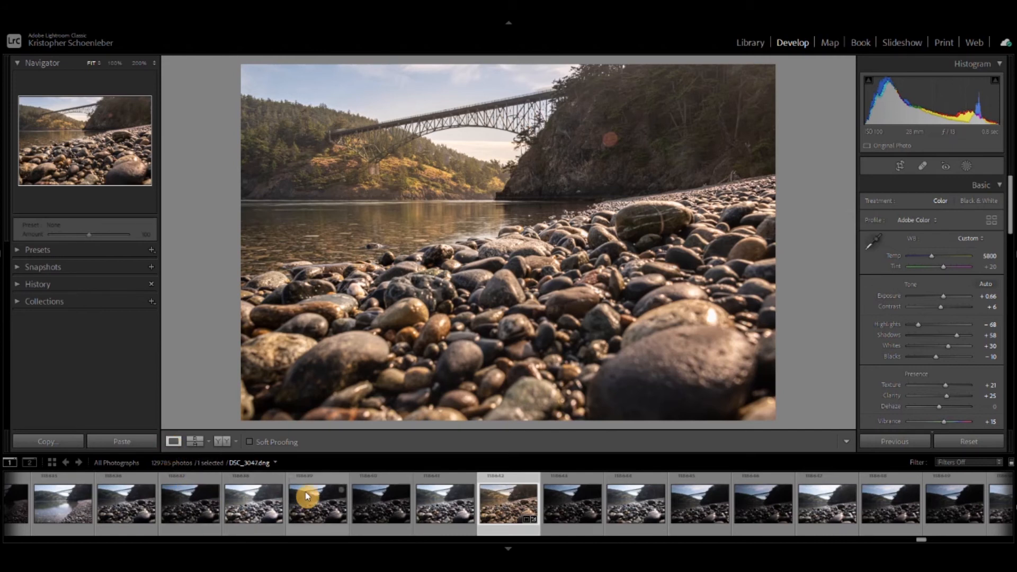
Enable Remove Chromatic Aberration and the lens profile corrections on the unedited bridge photo DSC_3051.dng
left_click(584, 513)
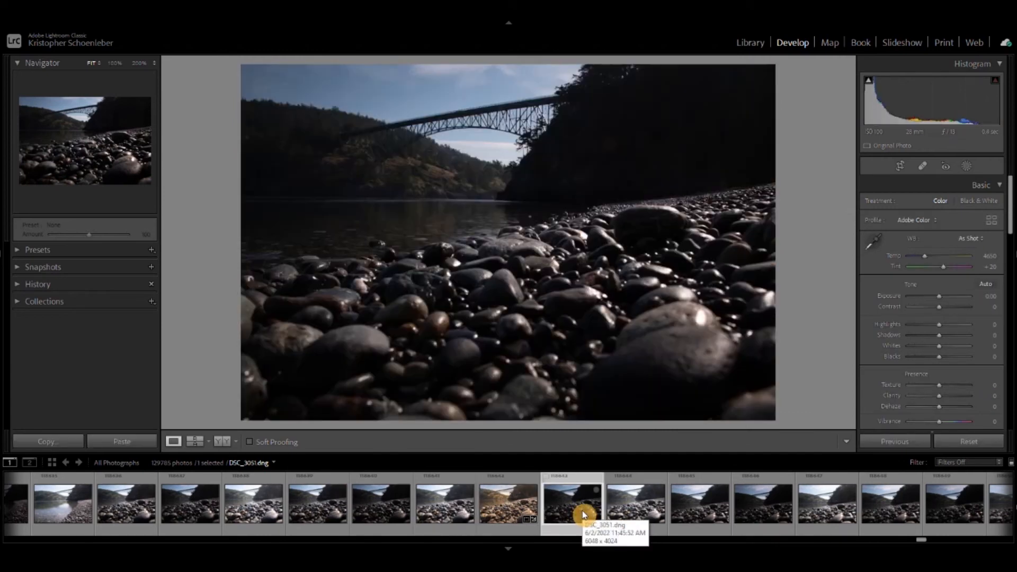
scroll(891, 310, "down", 10)
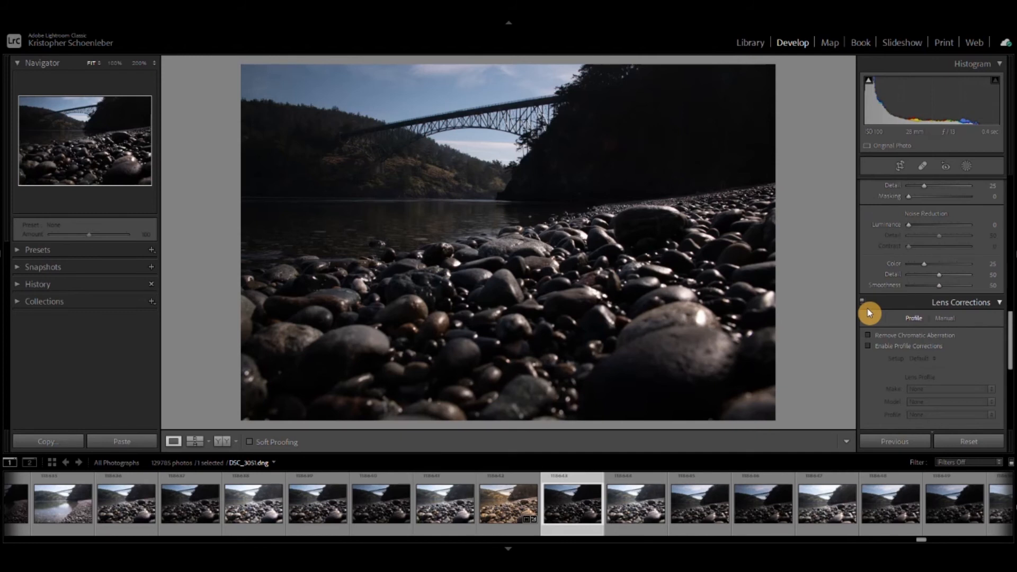
left_click(870, 346)
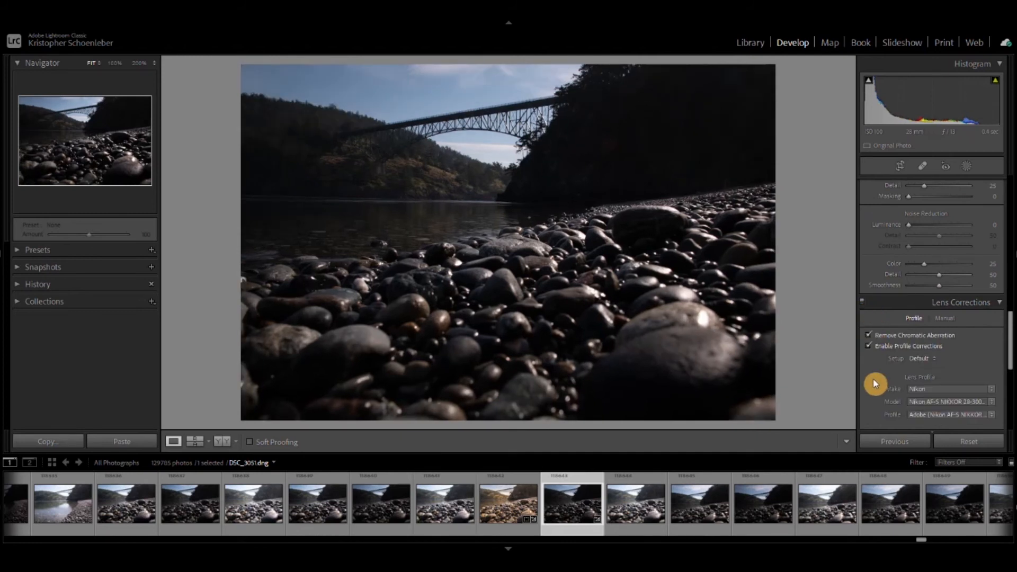
Set the white balance Temp to 6000, apply the Auto tone adjustment and raise Exposure to +1.67
scroll(875, 371, "up", 10)
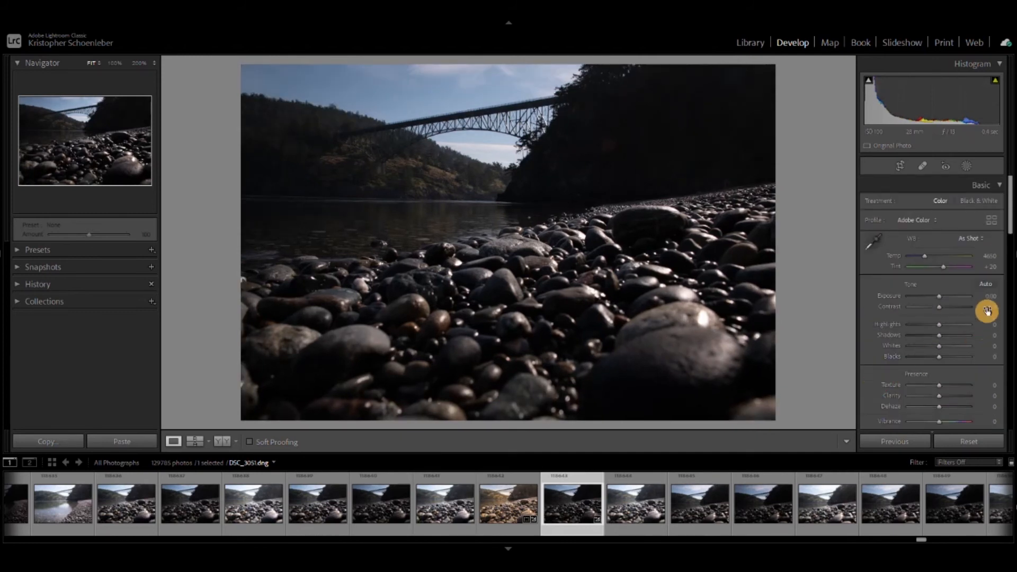
left_click(988, 256)
type("6000")
key("Return")
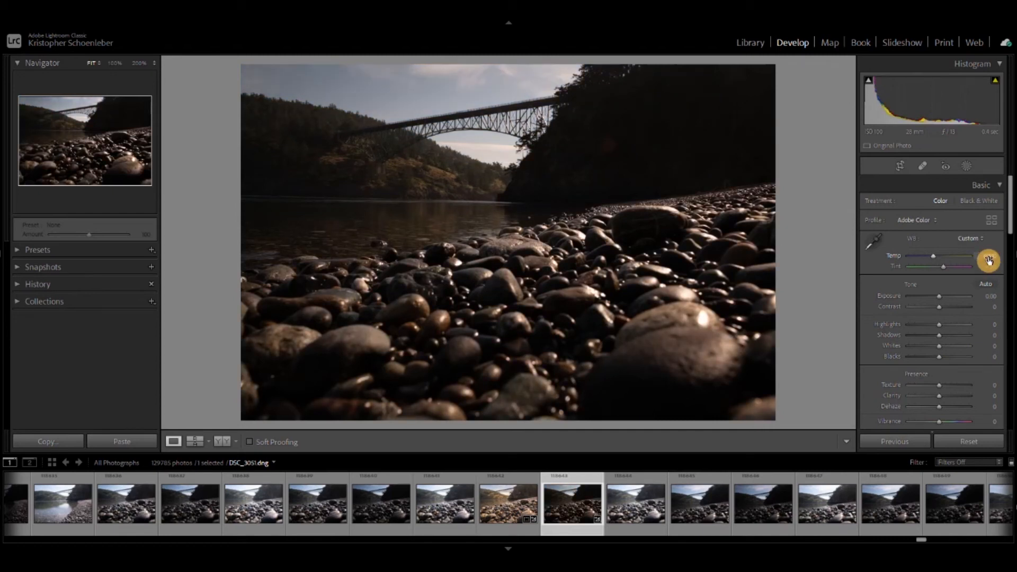
left_click(984, 286)
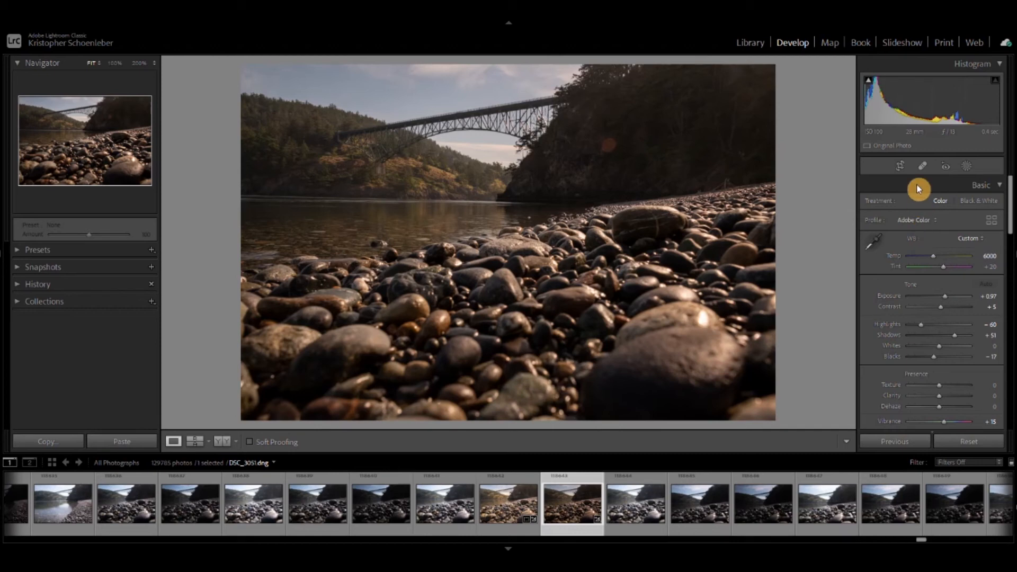
left_click_drag(945, 296, 949, 297)
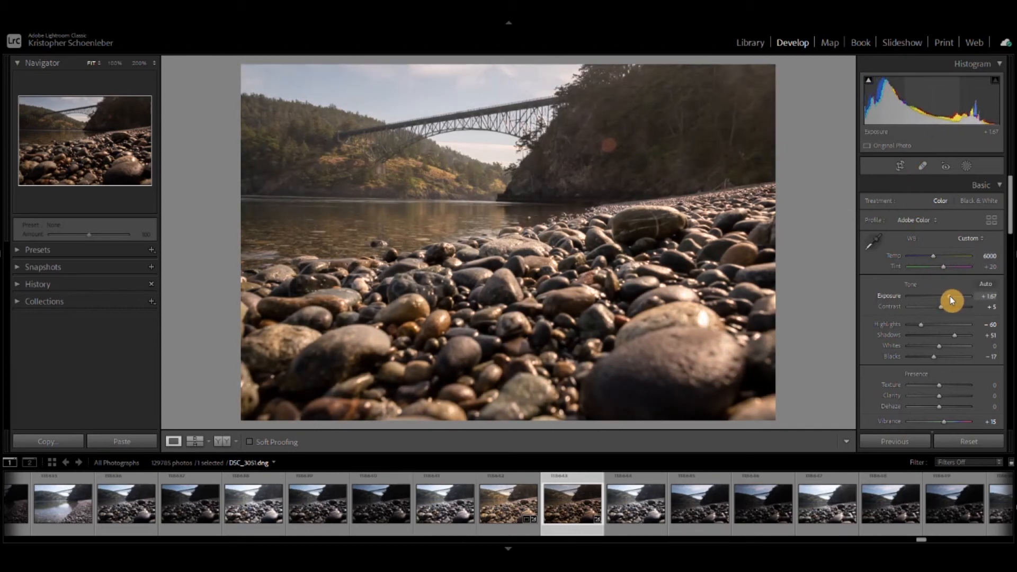
Straighten the bridge photo with a crop angle of about −1.31 and apply the crop
left_click(899, 165)
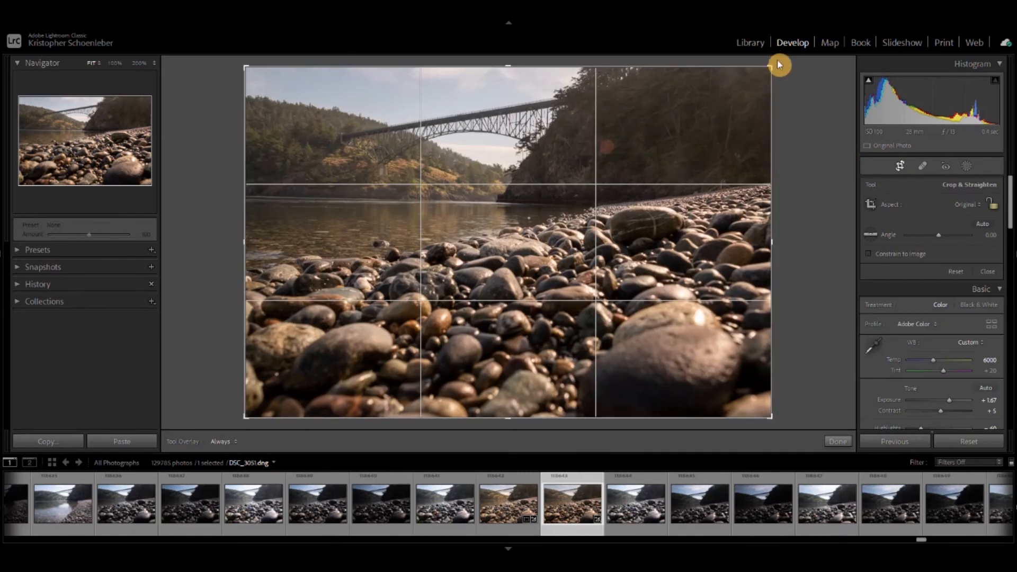
left_click_drag(780, 65, 778, 56)
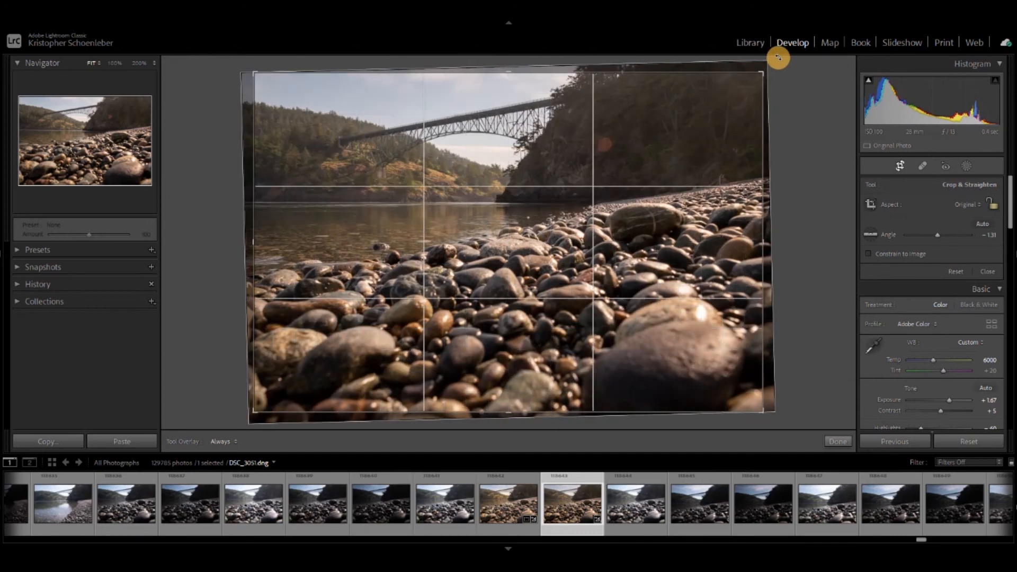
key("Return")
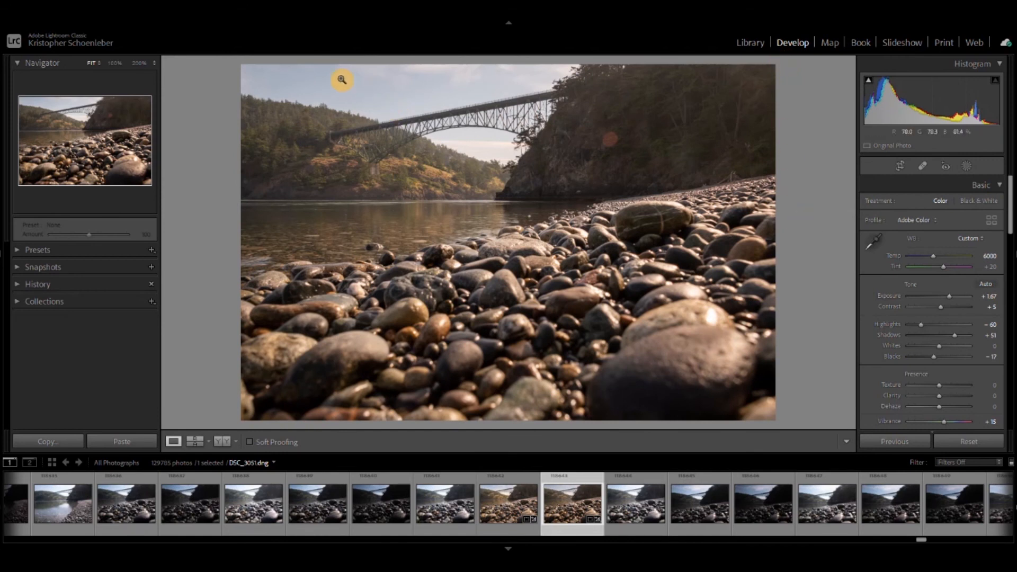
Examine the sky, bridge and treeline at 200% for dust spots, briefly opening the Heal tool, and return to the full view
left_click_drag(266, 85, 614, 117)
left_click_drag(481, 177, 494, 237)
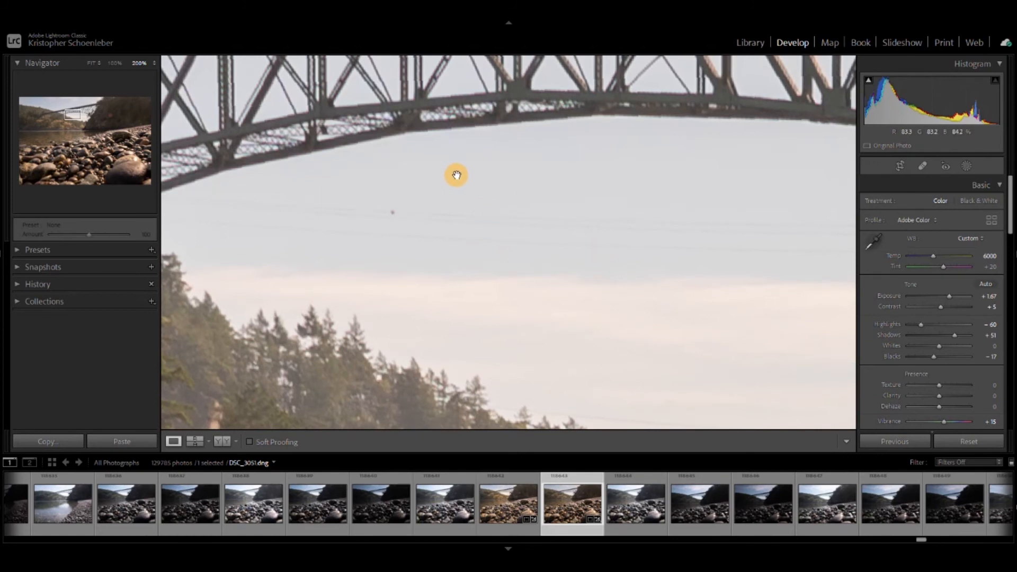
mouse_move(512, 196)
left_mouse_down()
mouse_move(515, 218)
mouse_move(524, 201)
left_mouse_up()
key("q")
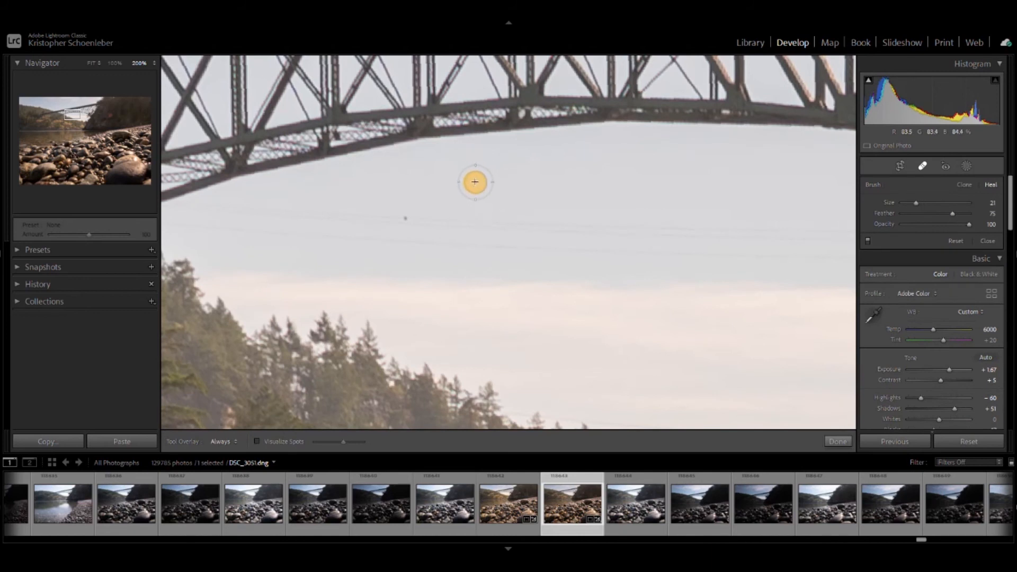
left_click(479, 183)
key("q")
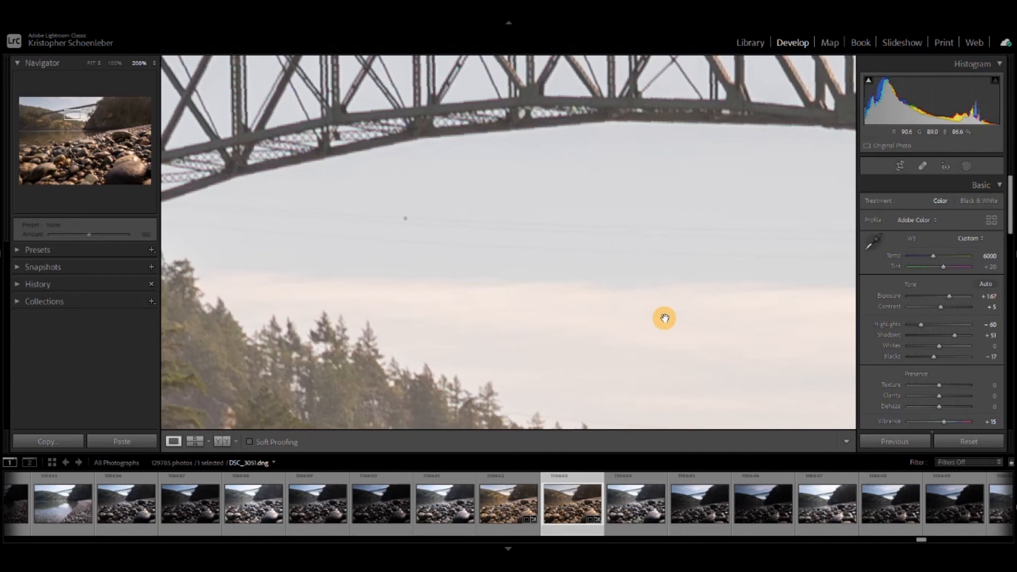
left_click_drag(672, 322, 561, 180)
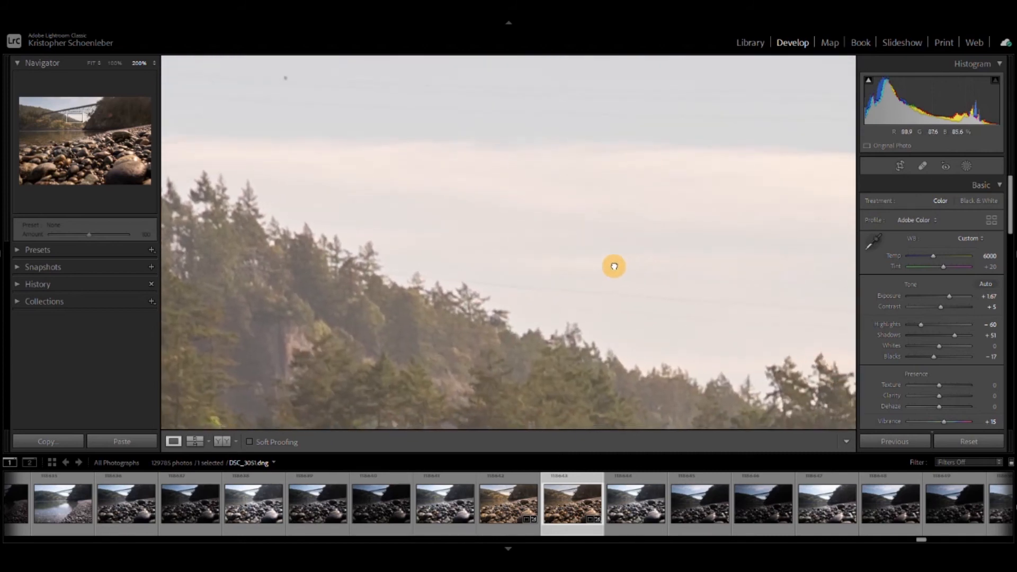
left_click_drag(676, 256, 611, 356)
left_click_drag(667, 63, 608, 207)
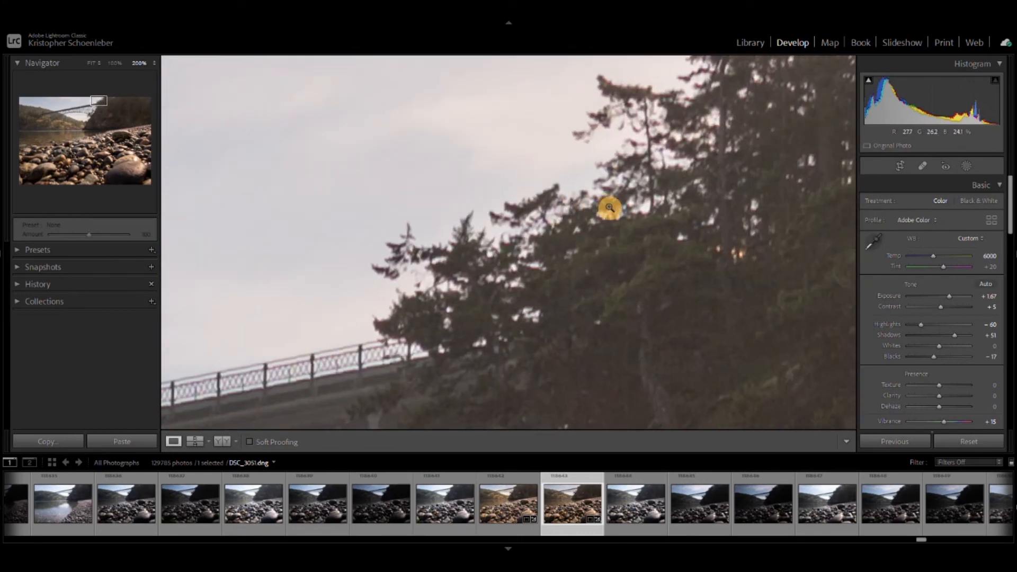
left_click(608, 207)
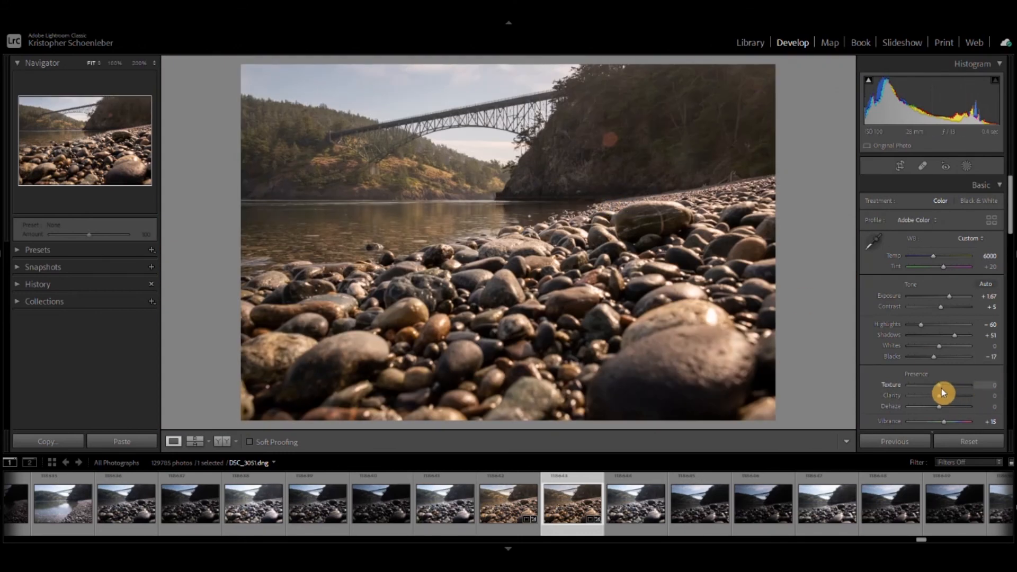
Set Texture to +51 and Clarity to +16 on the bridge photo
left_click_drag(940, 391, 958, 392)
mouse_move(939, 398)
left_mouse_down()
mouse_move(955, 399)
mouse_move(947, 401)
left_mouse_up()
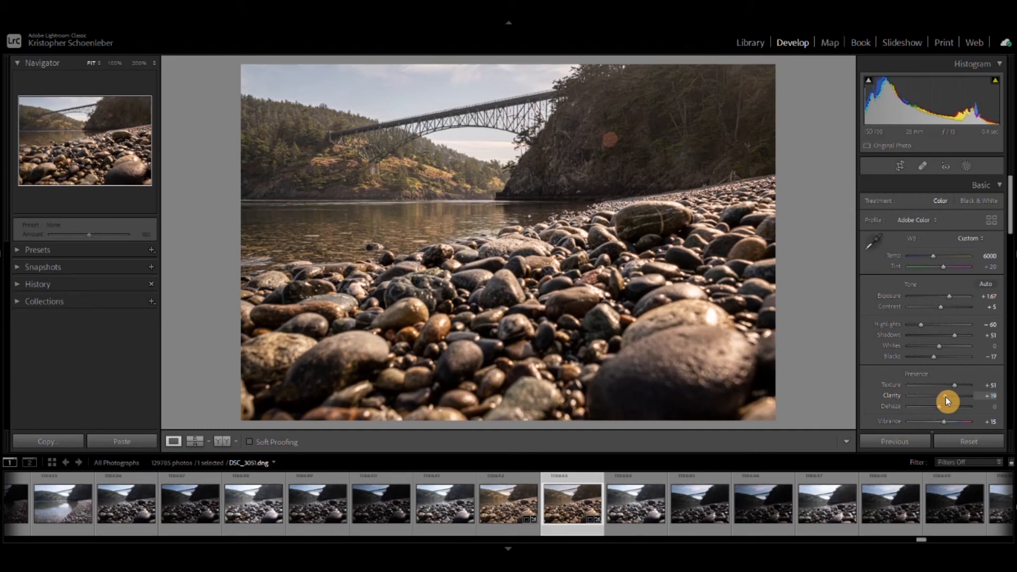
left_click_drag(946, 398, 947, 398)
Set Blacks to +14, Whites to −16, Shadows to +72 and Highlights to −56, and check the highlight and shadow clipping
left_click_drag(935, 360, 944, 360)
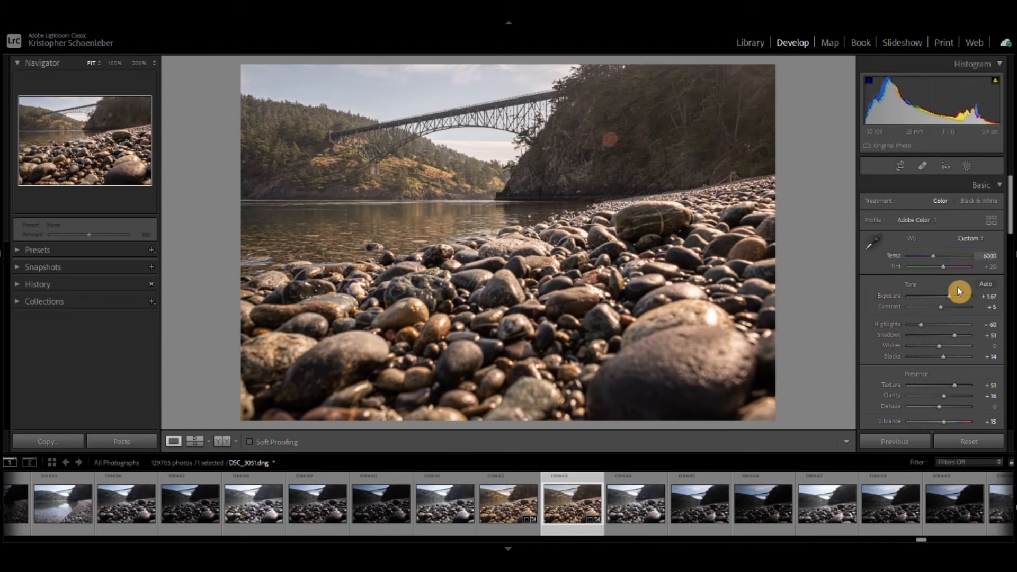
left_click_drag(939, 346, 936, 352)
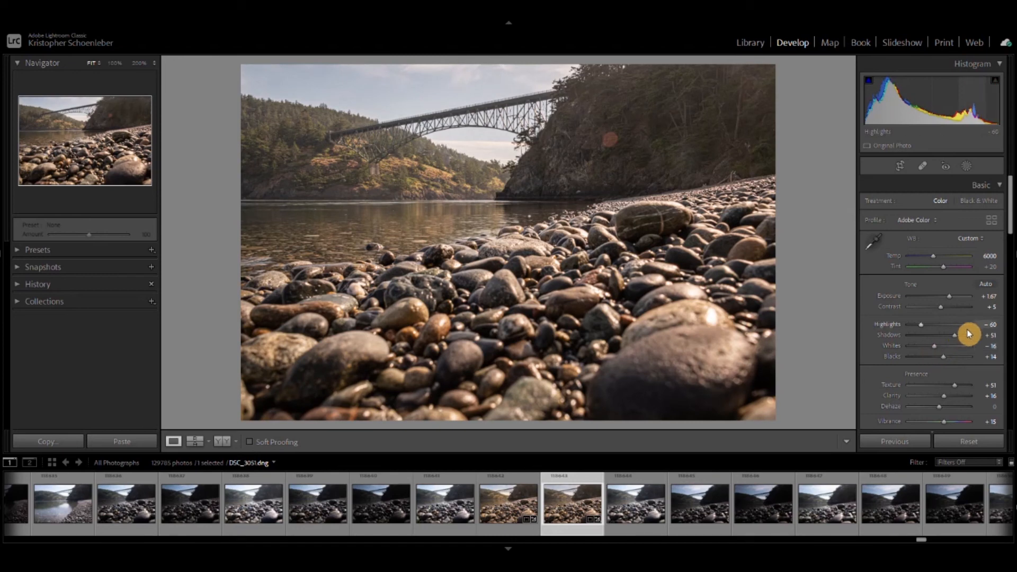
left_click_drag(958, 338, 921, 330)
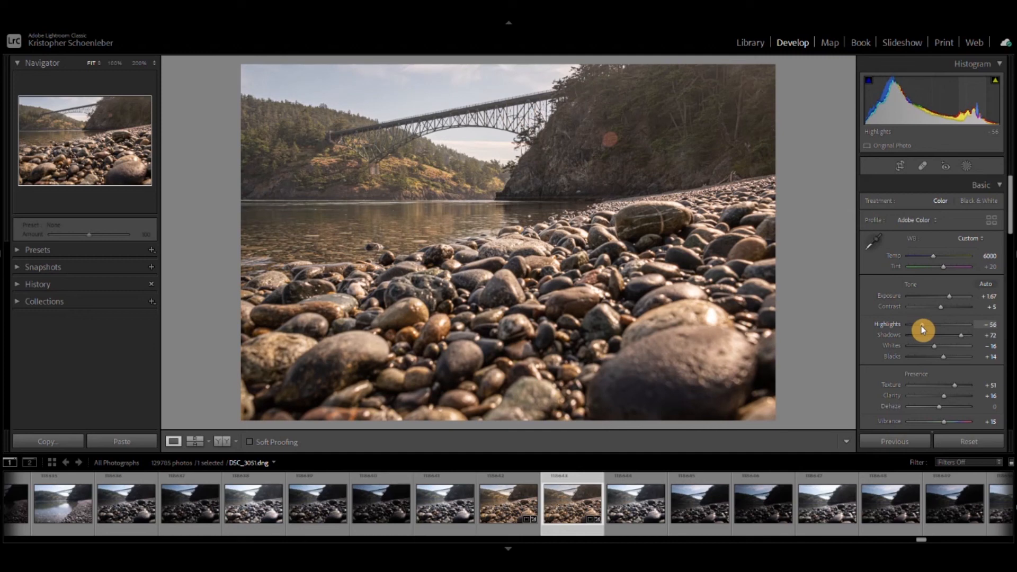
left_click(996, 81)
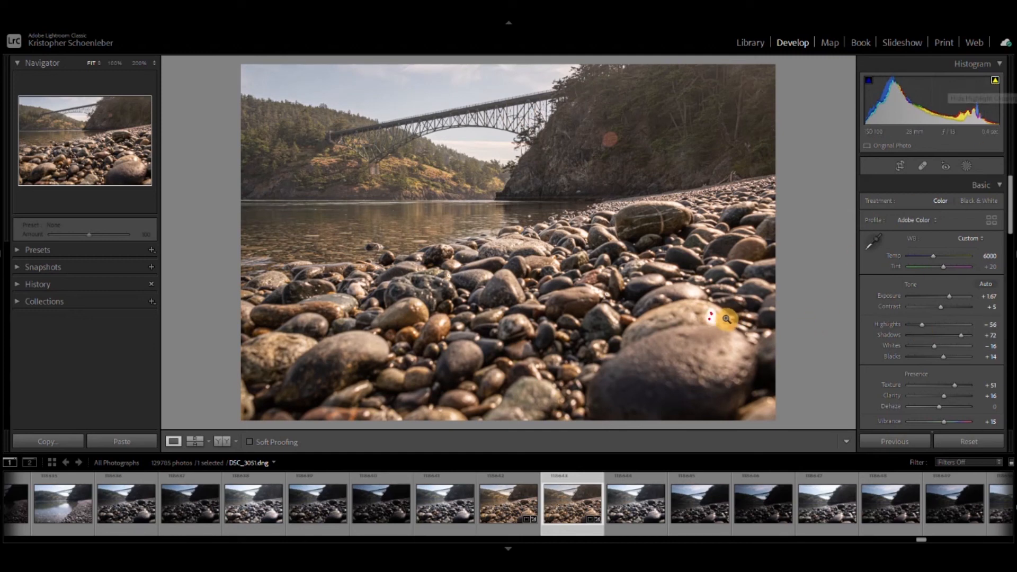
left_click(995, 81)
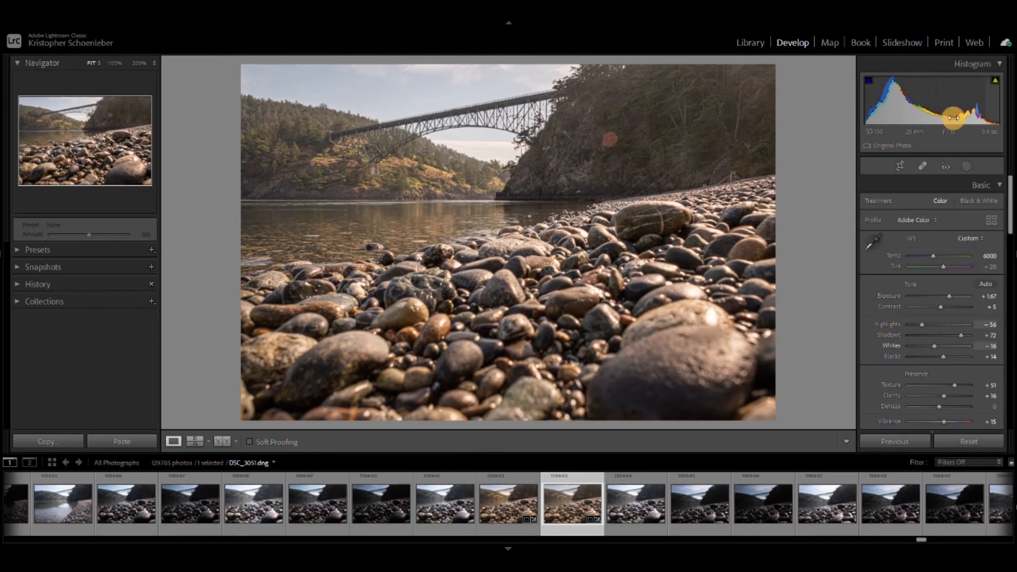
left_click(869, 84)
Raise the colour saturation to Orange +18, Yellow +23, Green +22, Aqua +18 and Blue +25, checking the flowered hillside at 200%
scroll(882, 317, "down", 3)
scroll(879, 318, "down", 5)
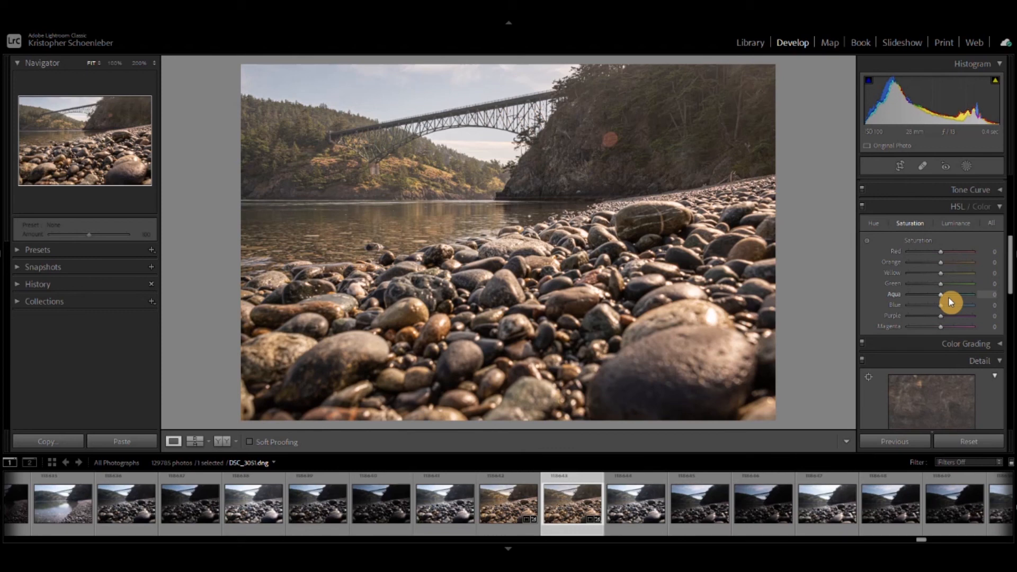
left_click_drag(942, 263, 948, 269)
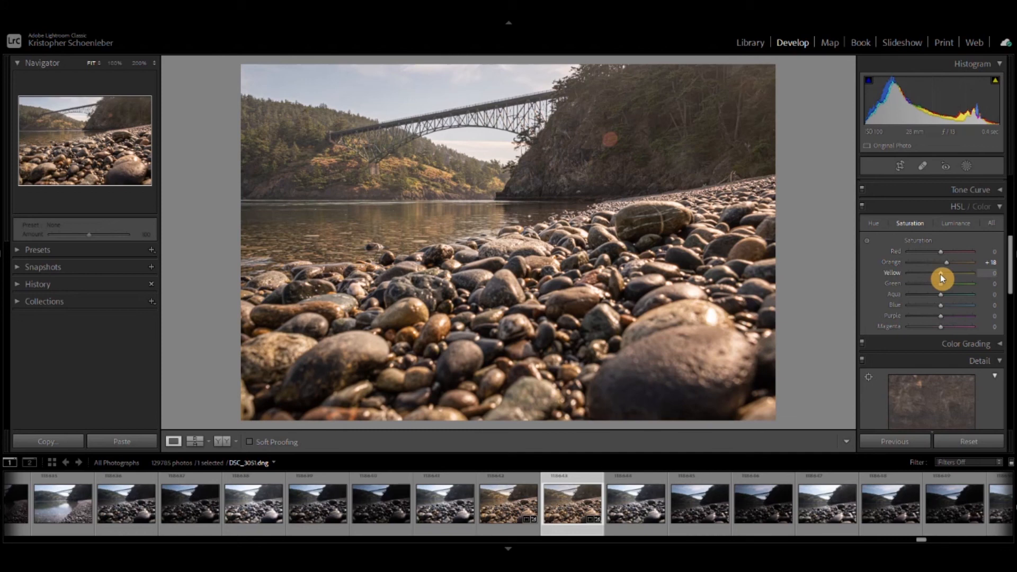
left_click_drag(943, 278, 948, 275)
left_click(424, 165)
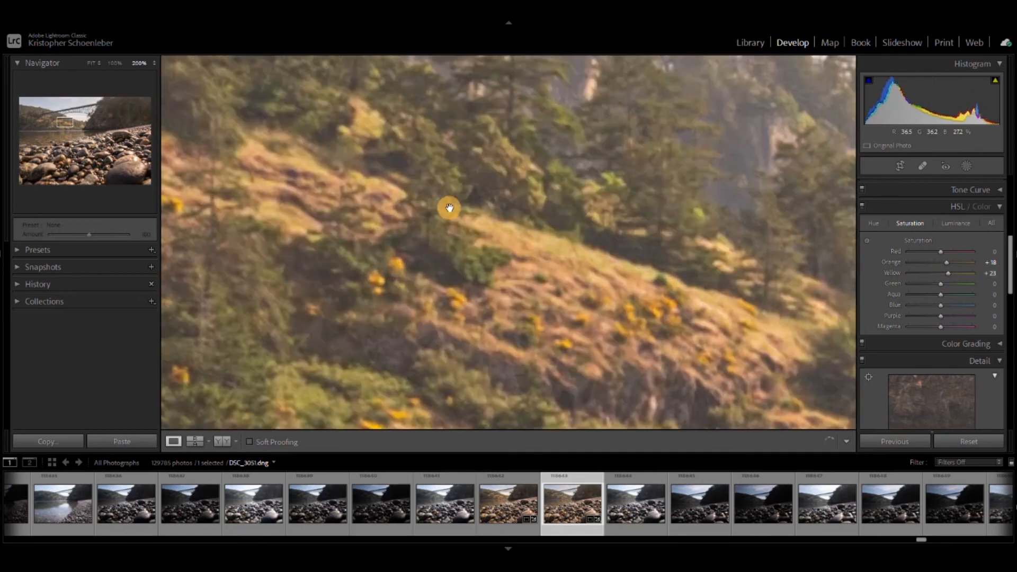
left_click_drag(524, 263, 590, 263)
left_click_drag(523, 273, 556, 204)
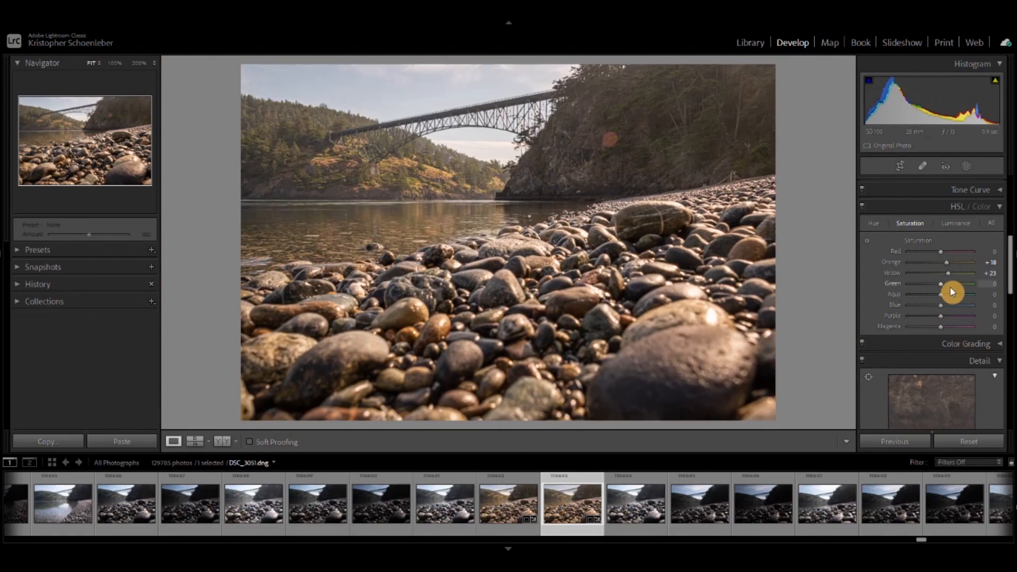
mouse_move(939, 290)
left_mouse_down()
mouse_move(989, 288)
mouse_move(944, 293)
mouse_move(941, 303)
left_mouse_up()
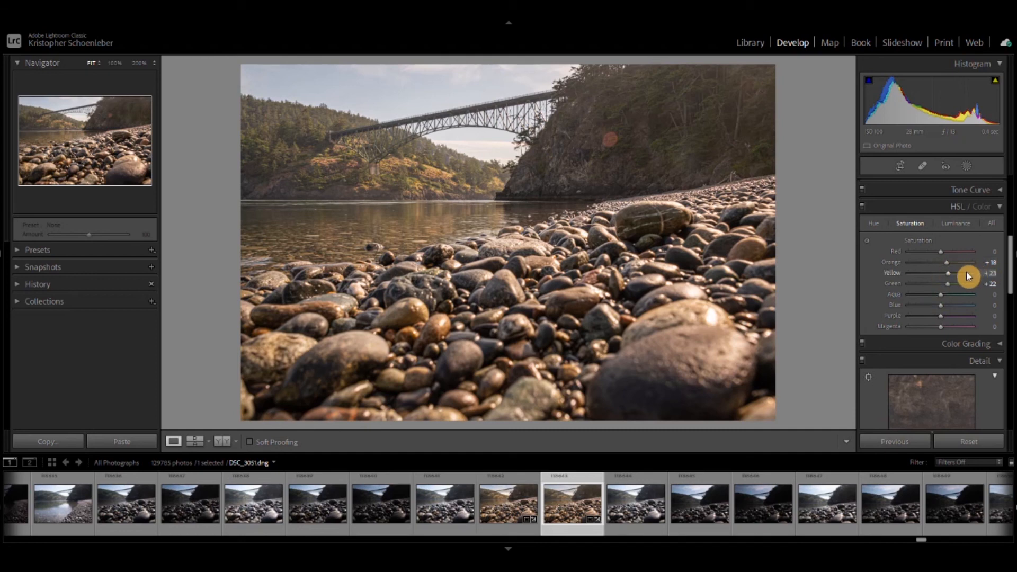
mouse_move(942, 300)
left_mouse_down()
mouse_move(978, 308)
mouse_move(949, 311)
left_mouse_up()
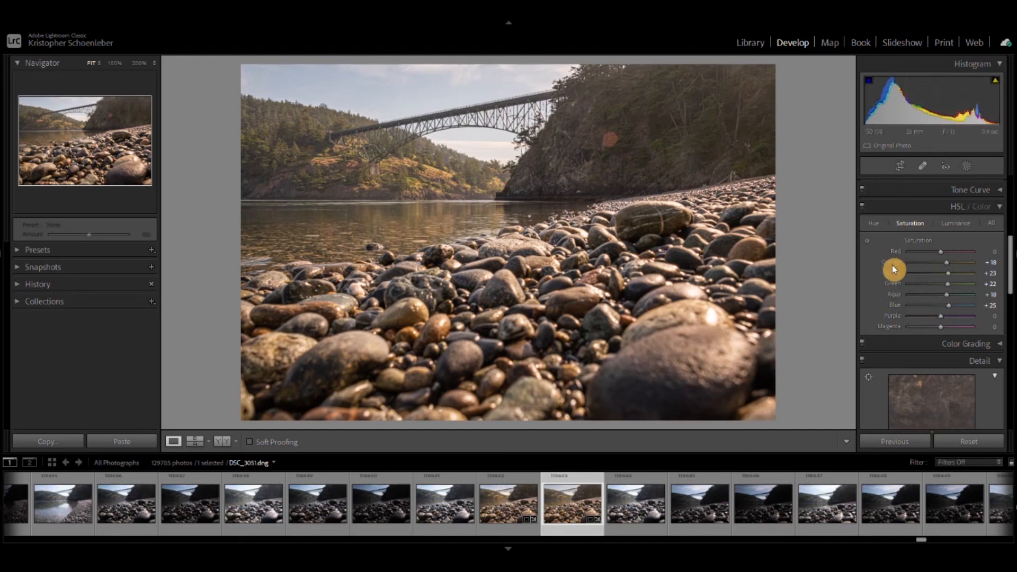
Set sharpening to Amount 49, Radius 0.8, Detail 20, and post-crop vignetting to Amount −26, Midpoint 82, Roundness +100, Feather 100
scroll(871, 315, "down", 5)
left_click_drag(925, 295, 920, 320)
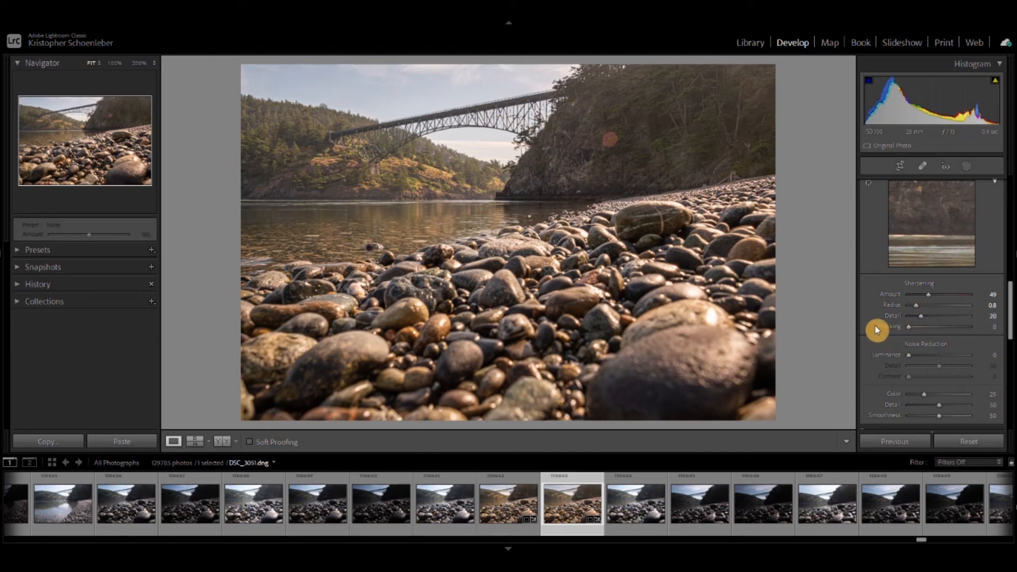
scroll(877, 330, "down", 5)
scroll(875, 330, "down", 3)
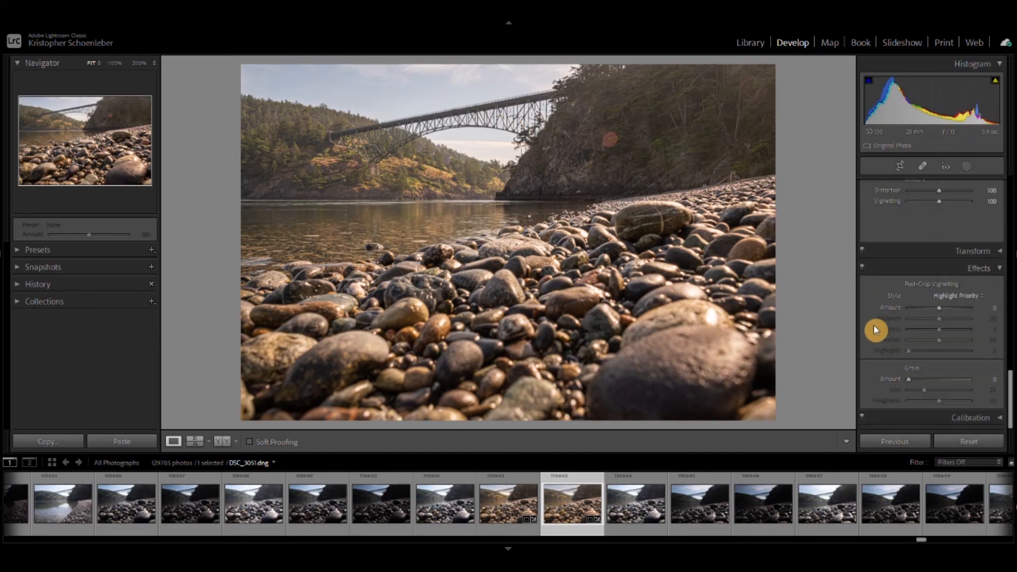
left_click_drag(935, 312, 958, 327)
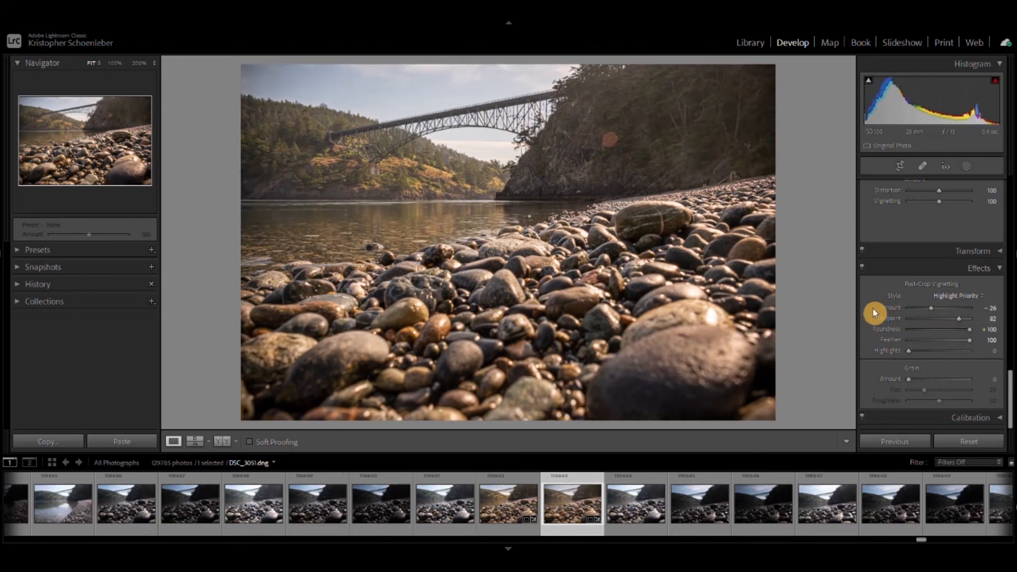
Toggle repeatedly between the before and after versions of the bridge photo, comparing the shadows, trees and rocks
scroll(874, 313, "up", 10)
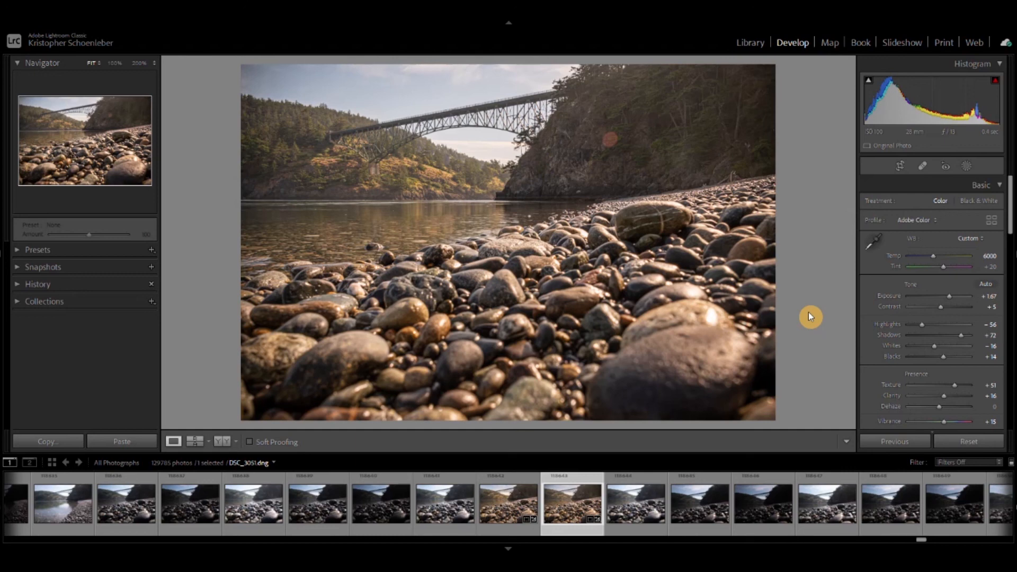
key("backslash")
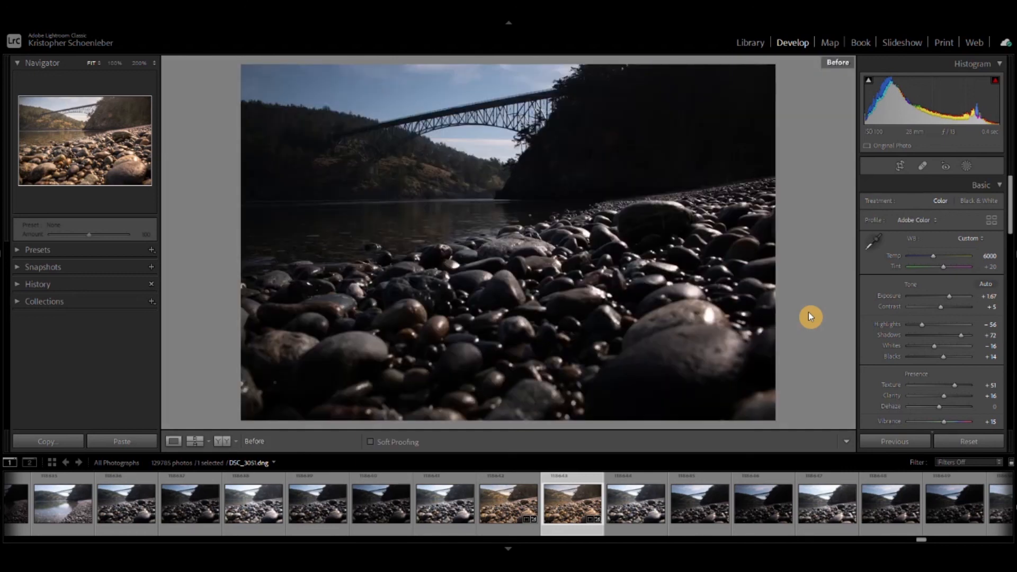
key("backslash")
key("backslash")
key("backslash")
key("backslash")
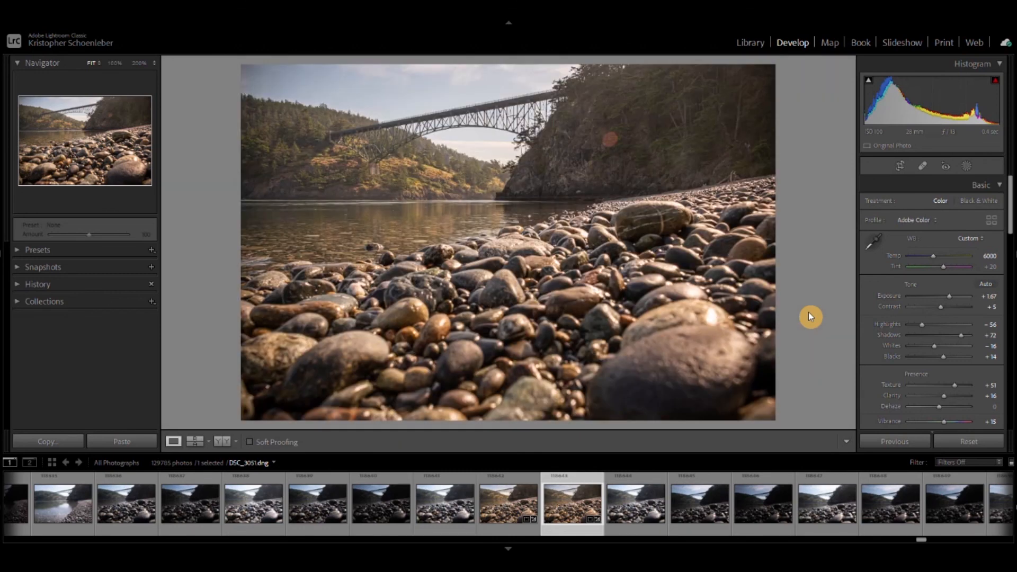
key("backslash")
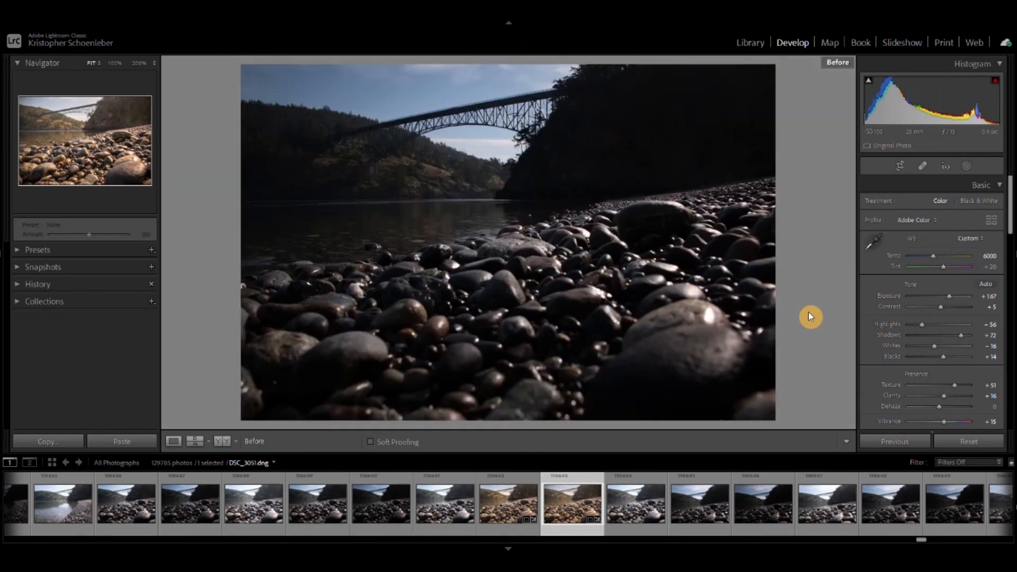
key("backslash")
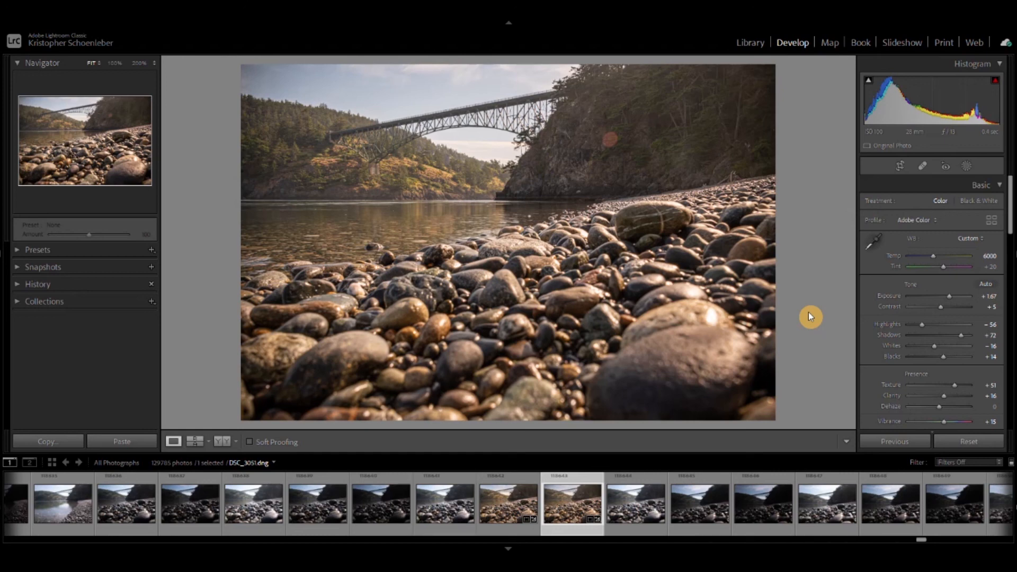
key("backslash")
key("backslash")
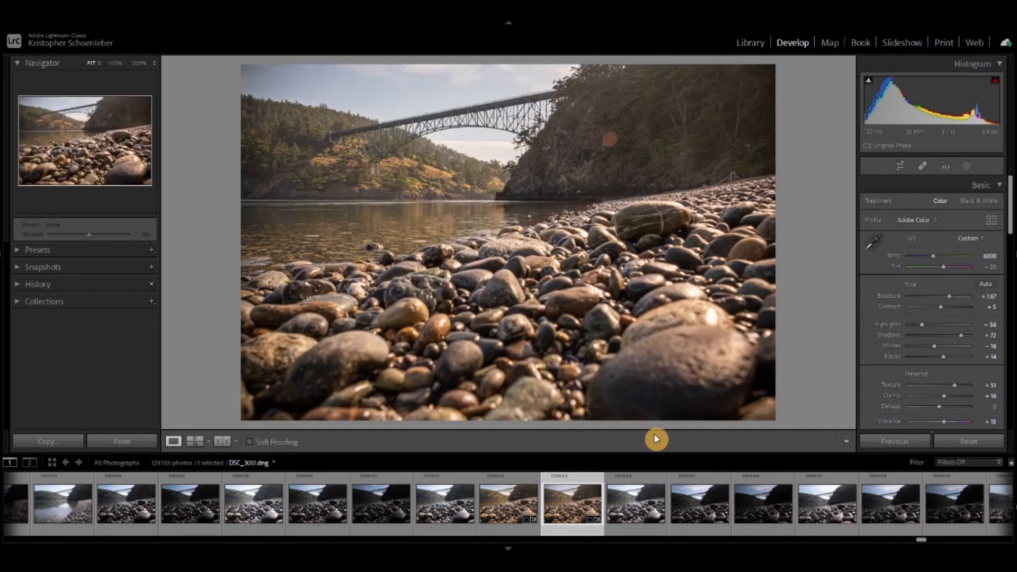
Compare the edited photos DSC_3050.dng and DSC_3051.dng by switching back and forth between them
left_click(503, 503)
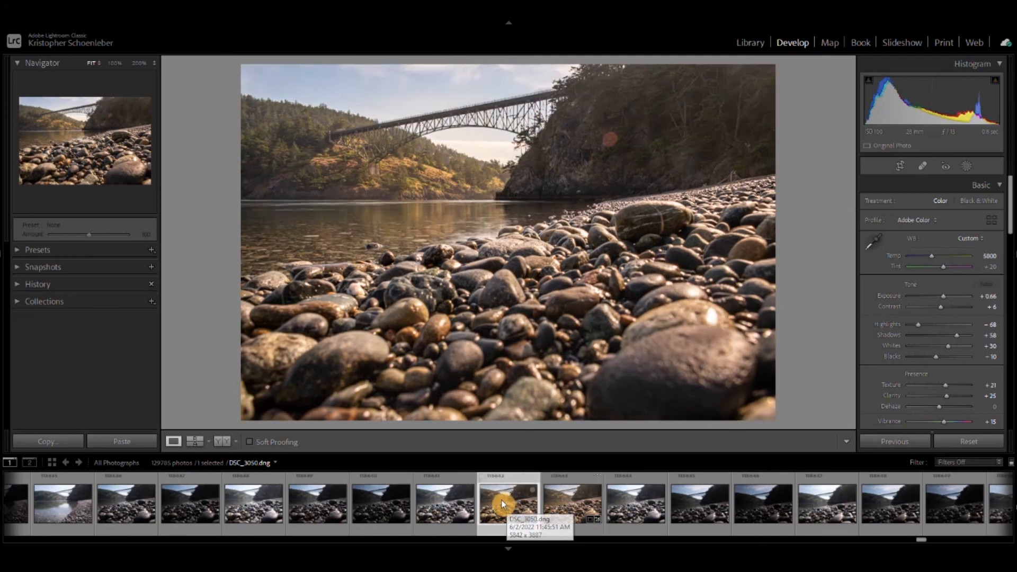
left_click(573, 503)
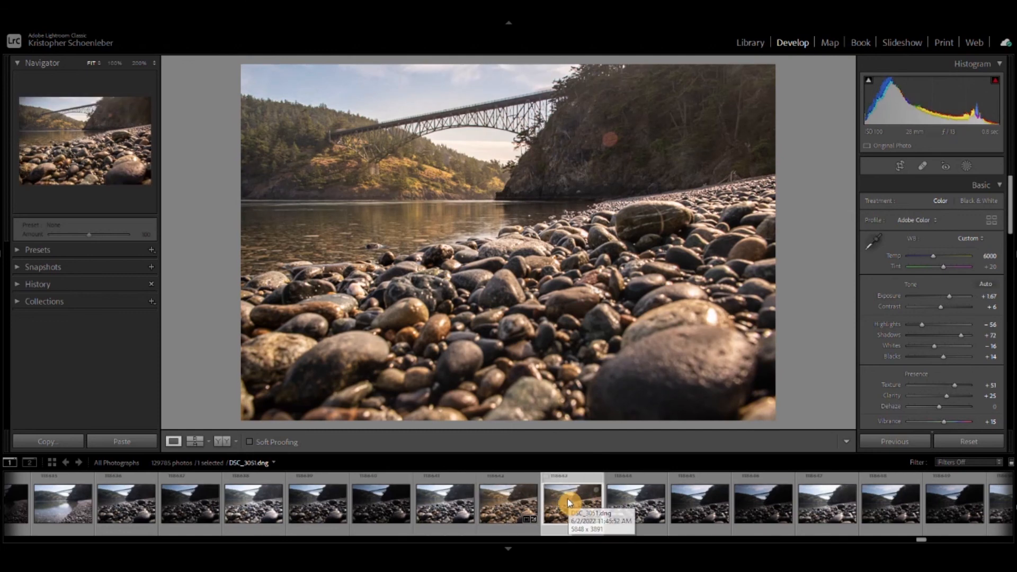
left_click(505, 503)
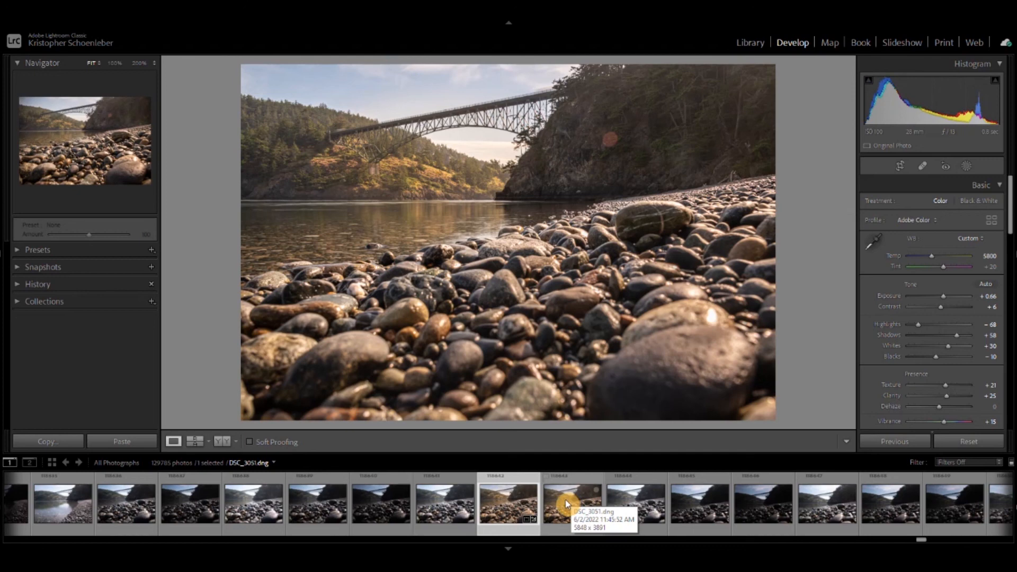
left_click(566, 503)
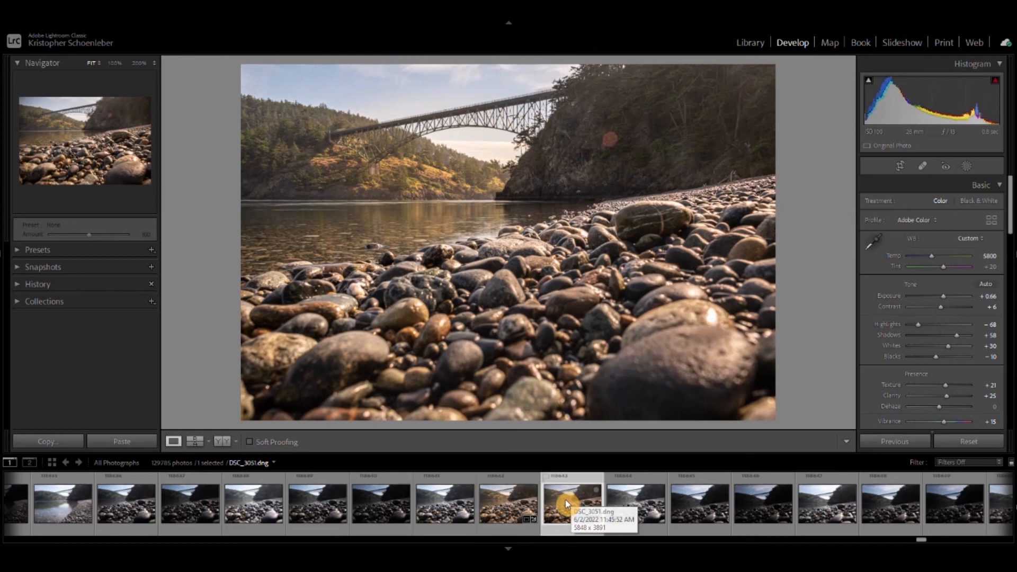
left_click(501, 506)
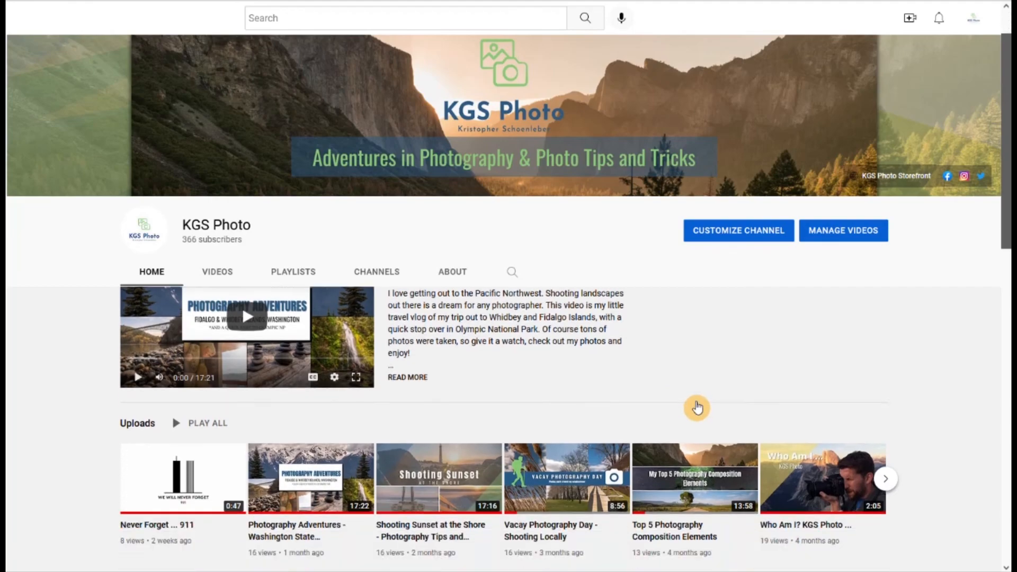
scroll(688, 411, "down", 6)
scroll(689, 410, "down", 10)
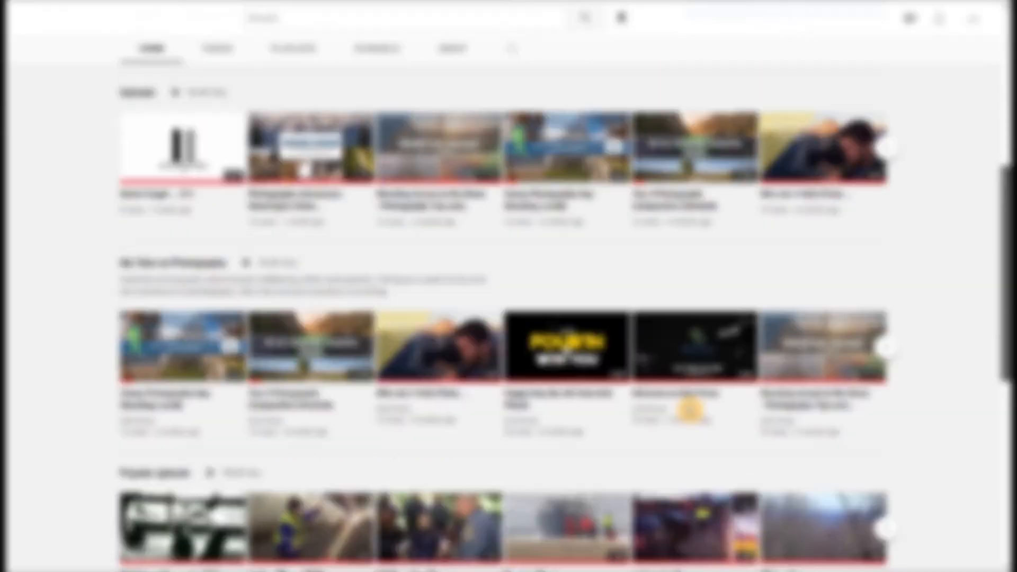